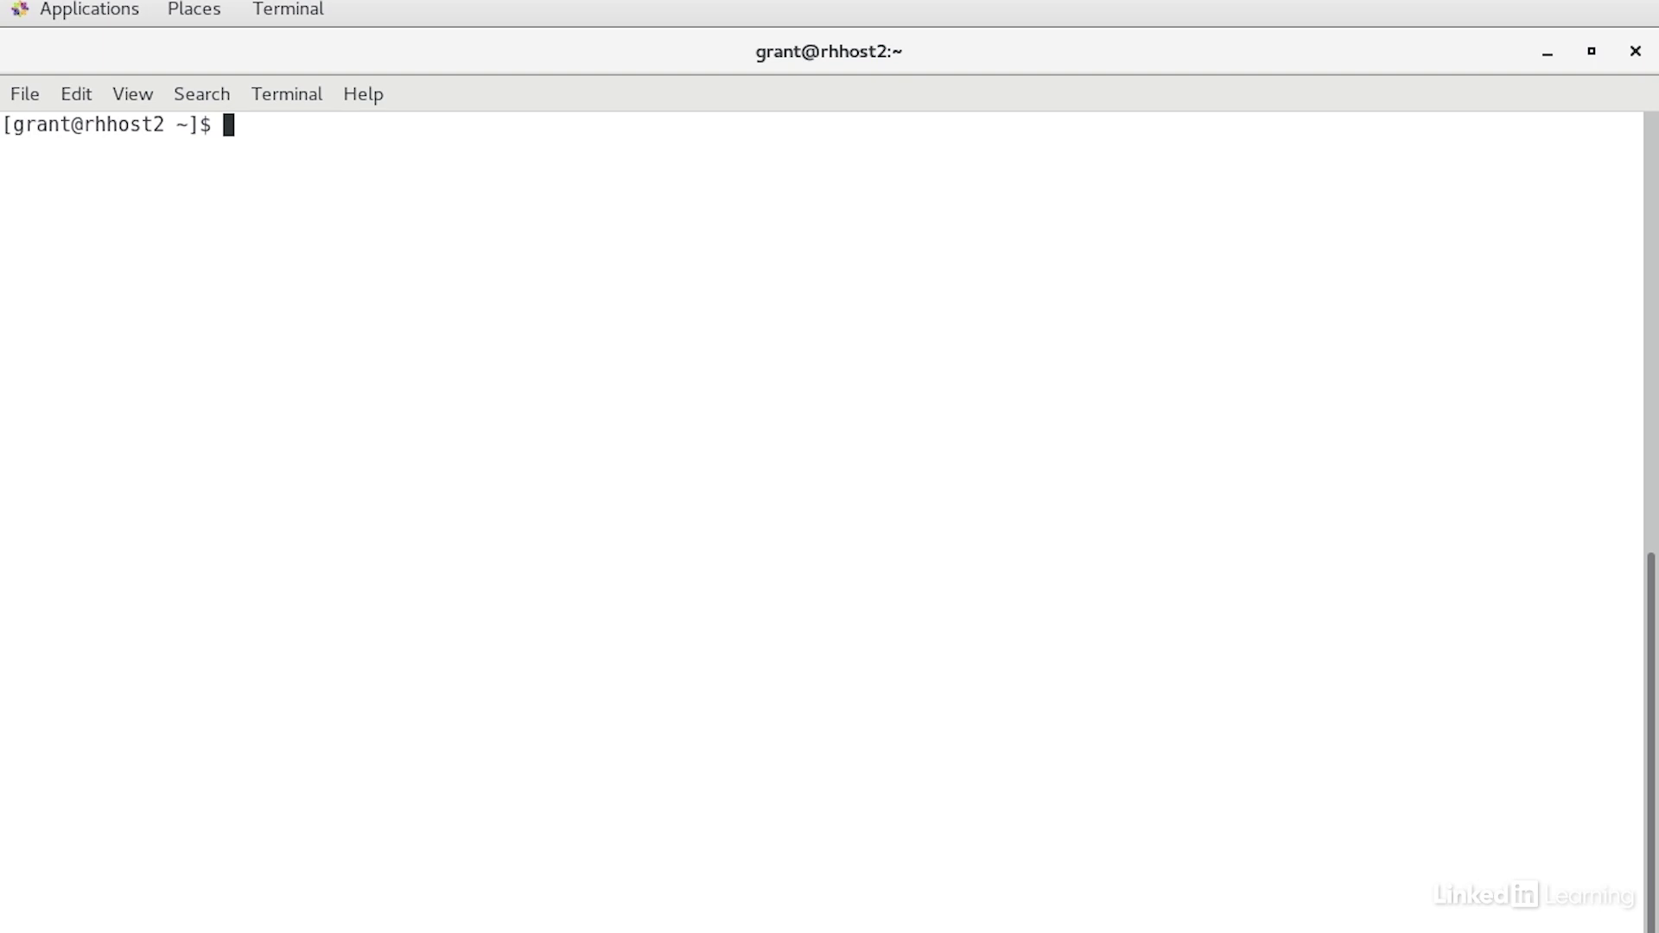
text(sud)
text(o useradd )
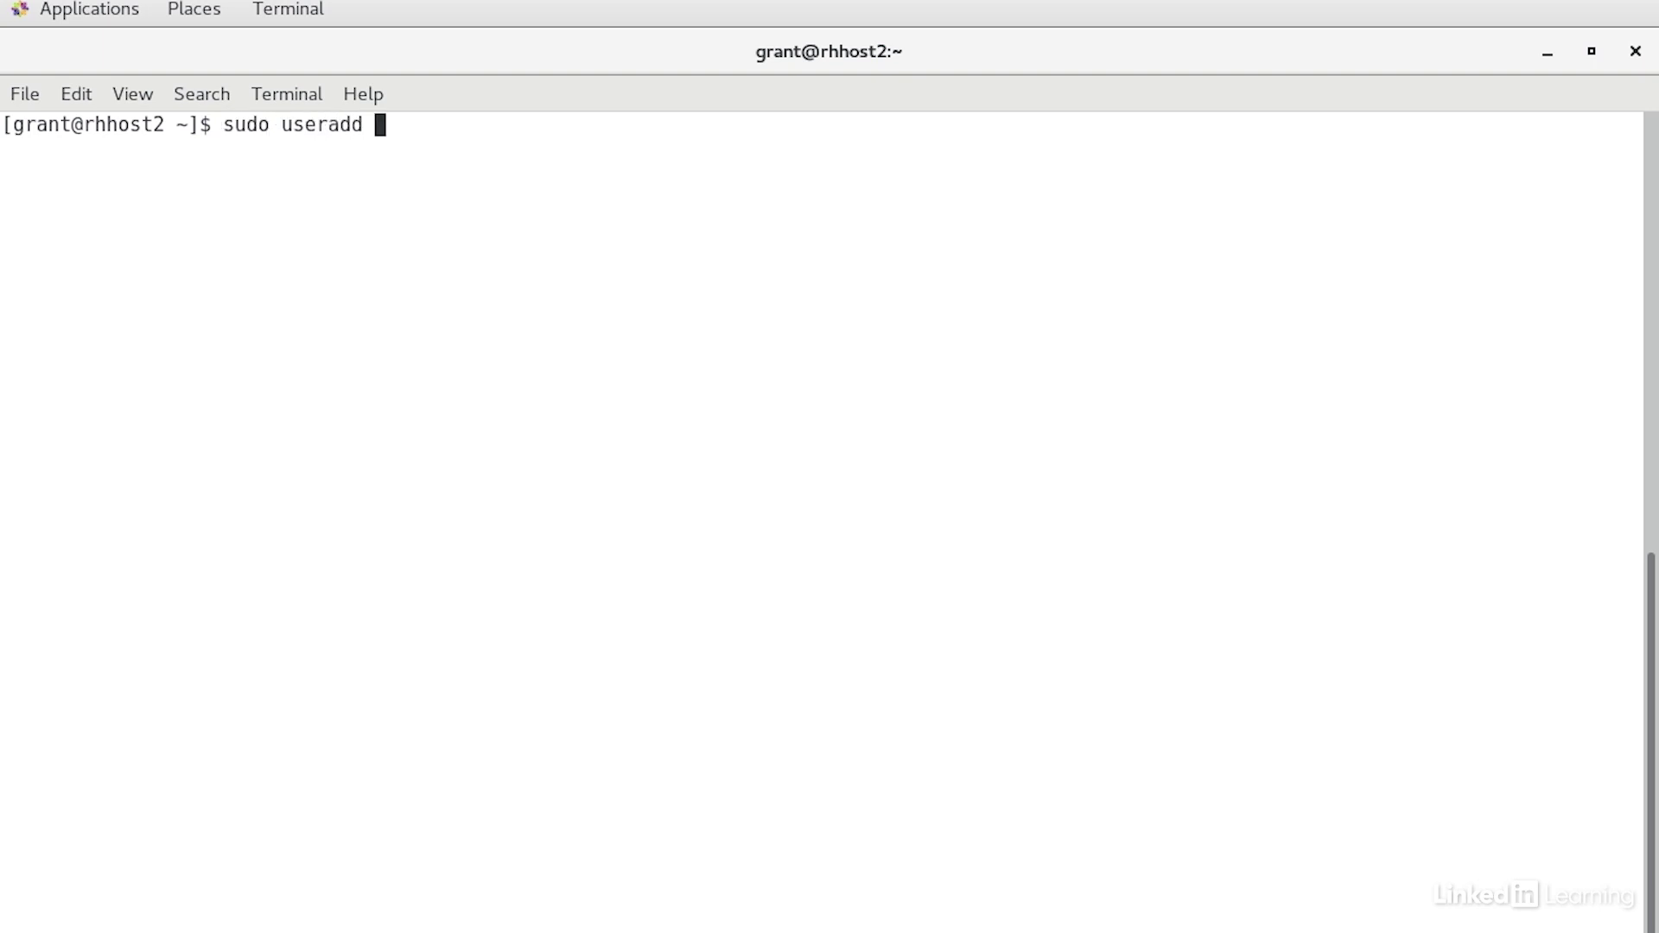
text(git)
Step: Add the user 'git' on rhhost2 with useradd and set its password with passwd
key(Return)
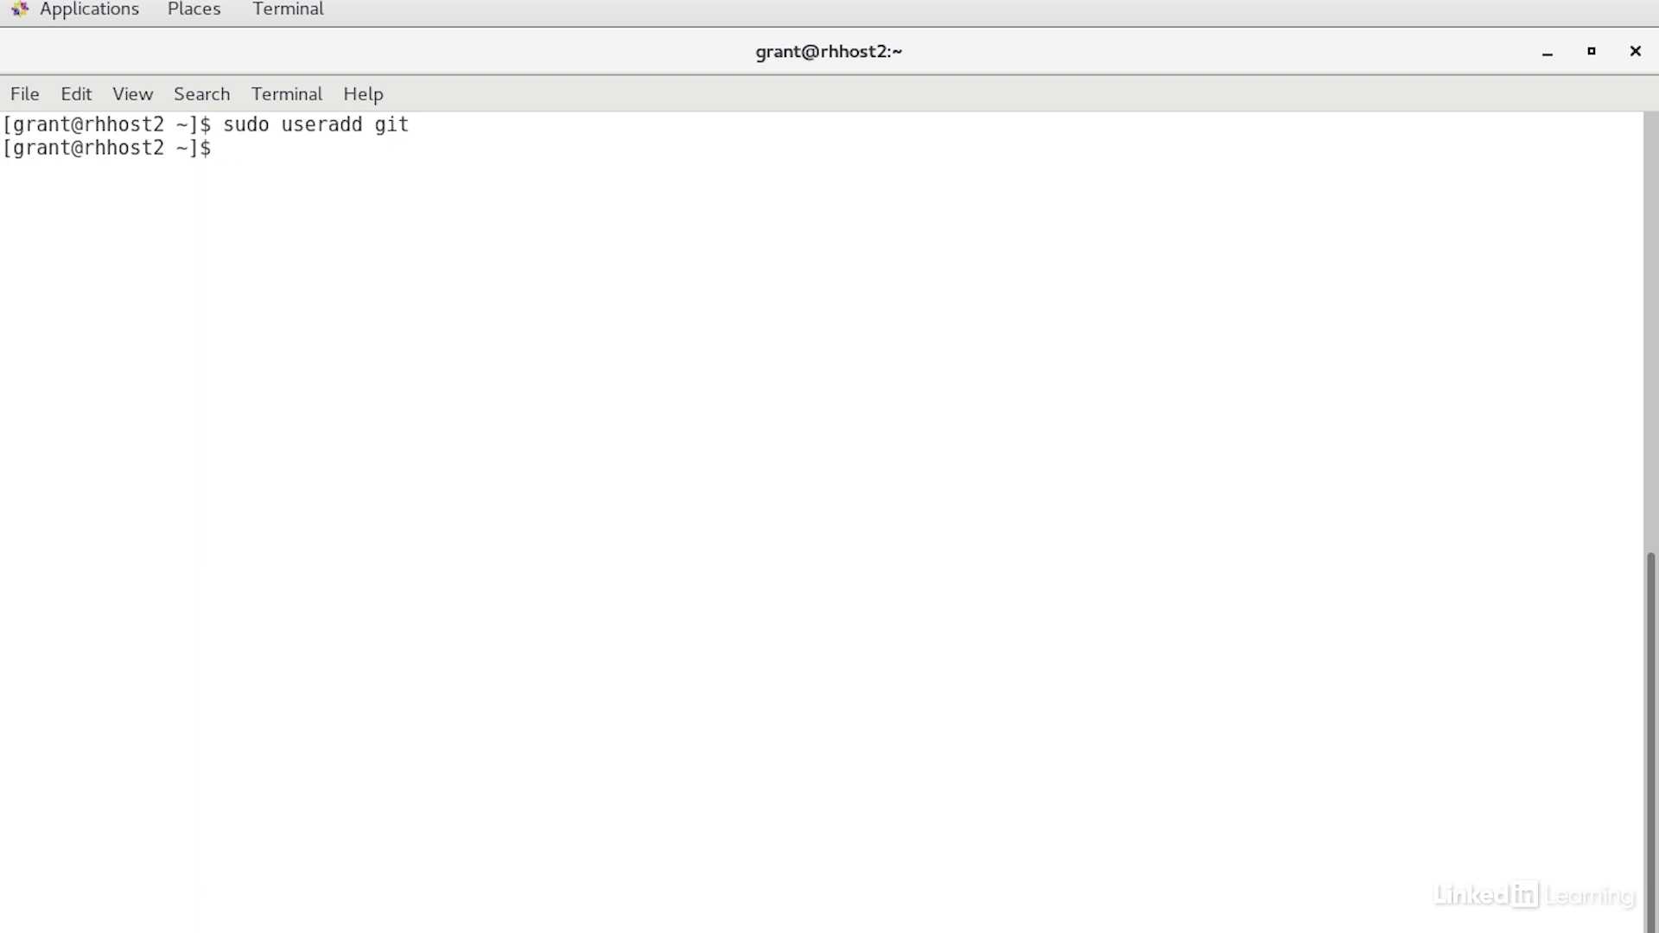
text(sudo )
text(passwd g)
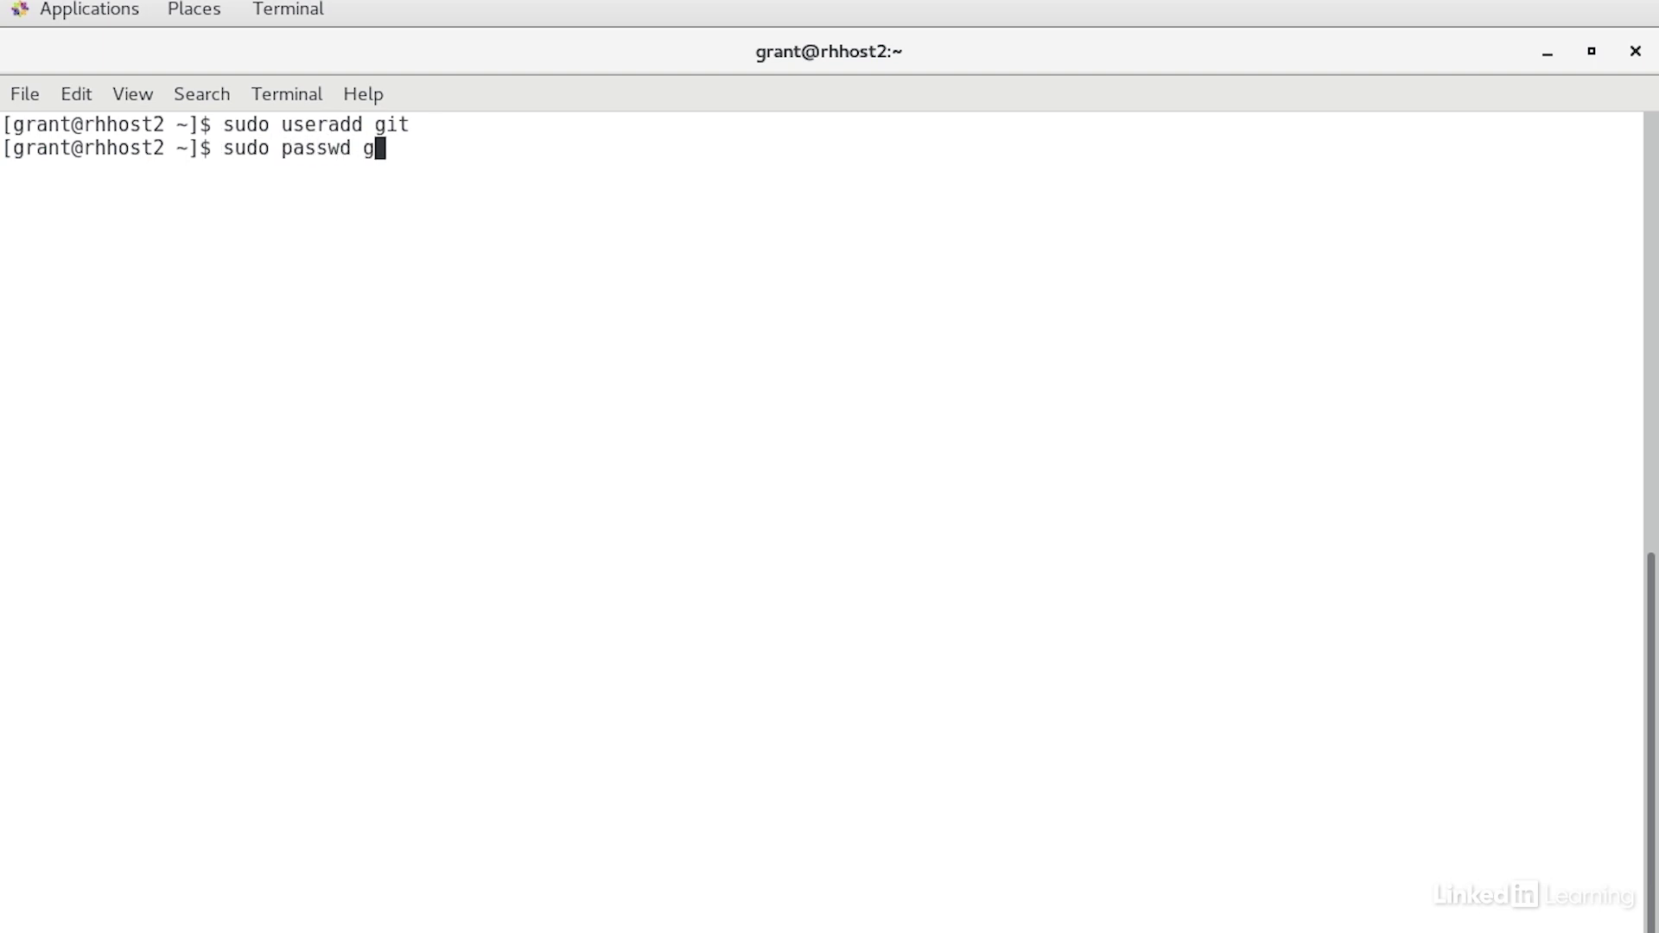
text(it)
key(Return)
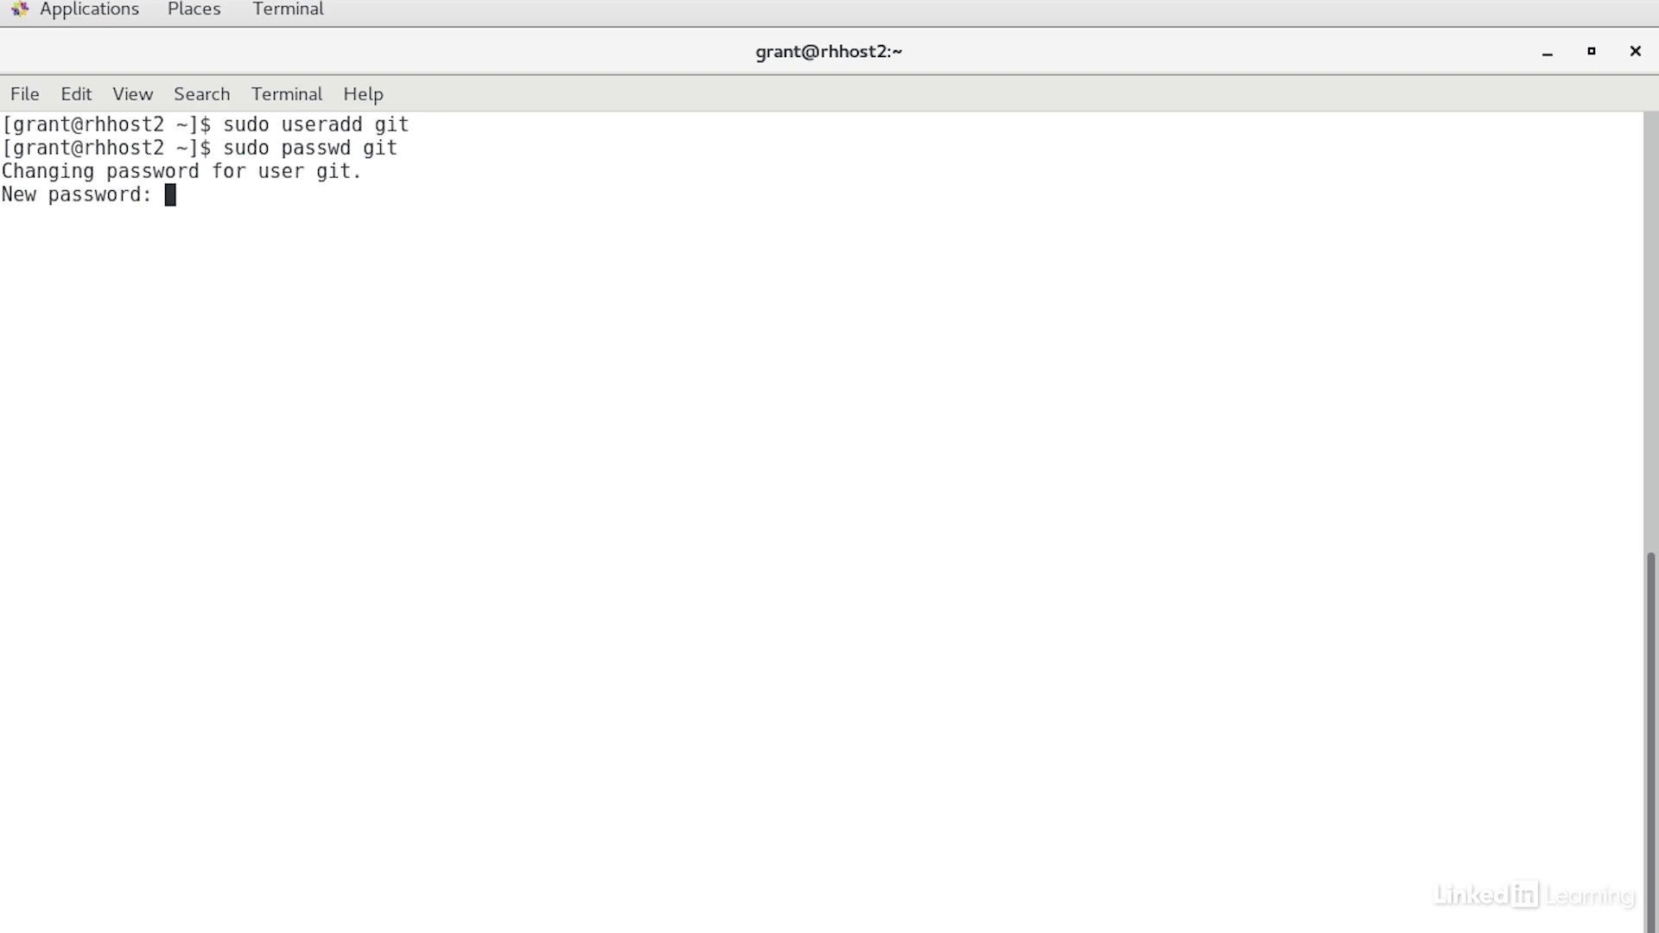
key(Return)
key(Return)
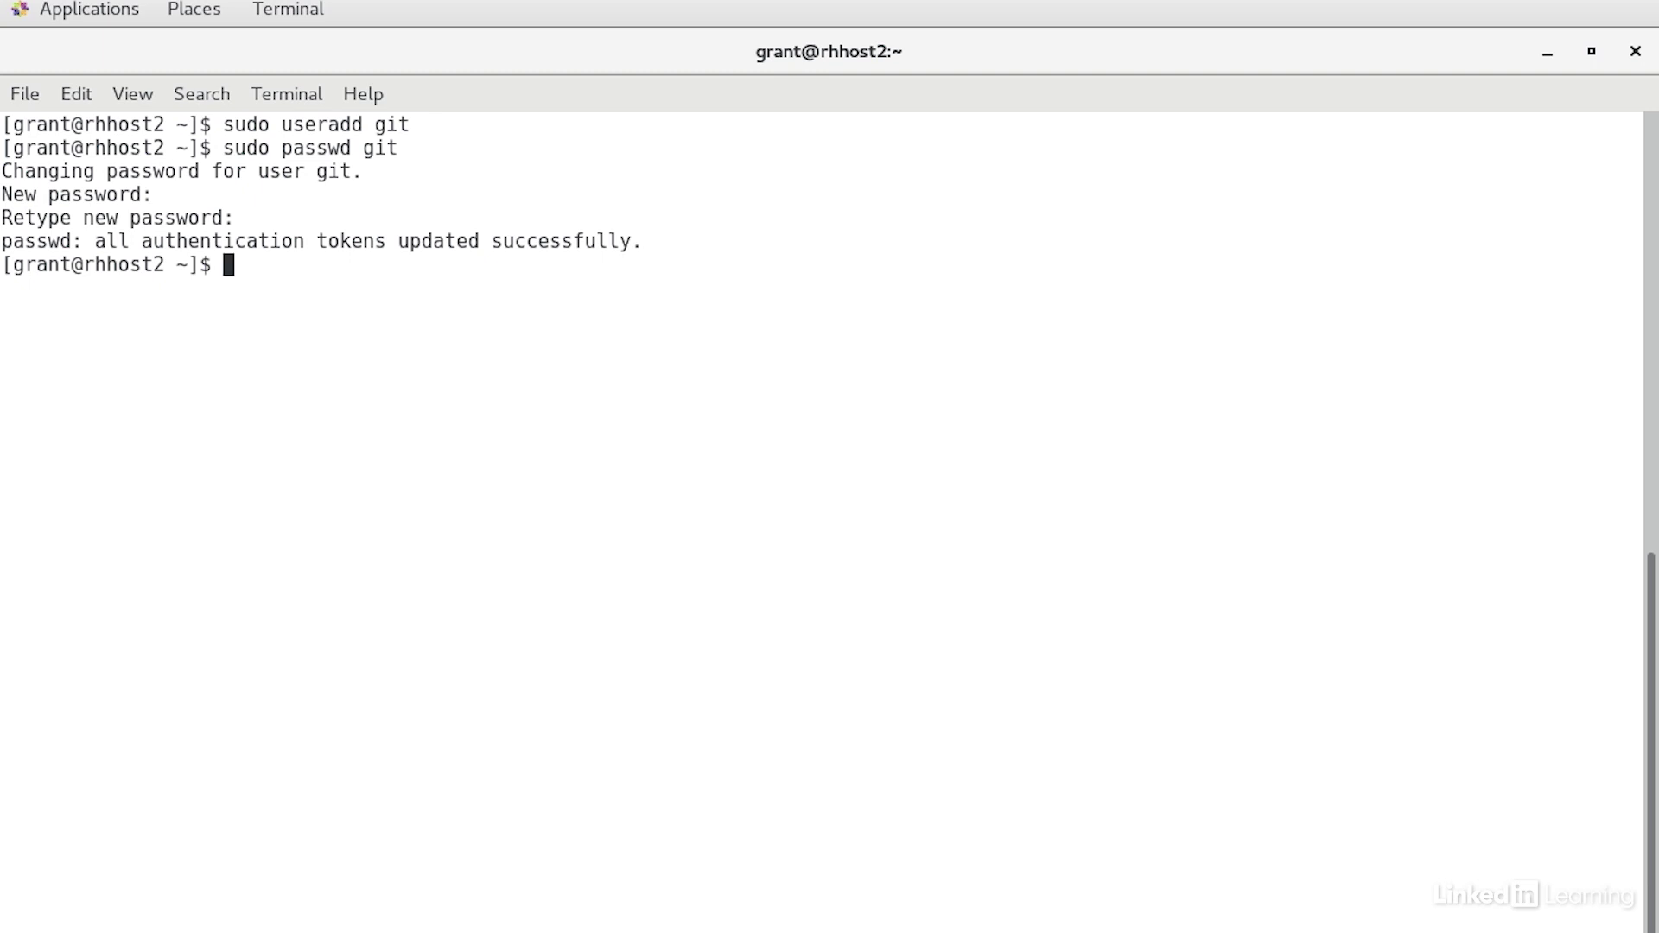
text(sudo m)
text(kdir -p /)
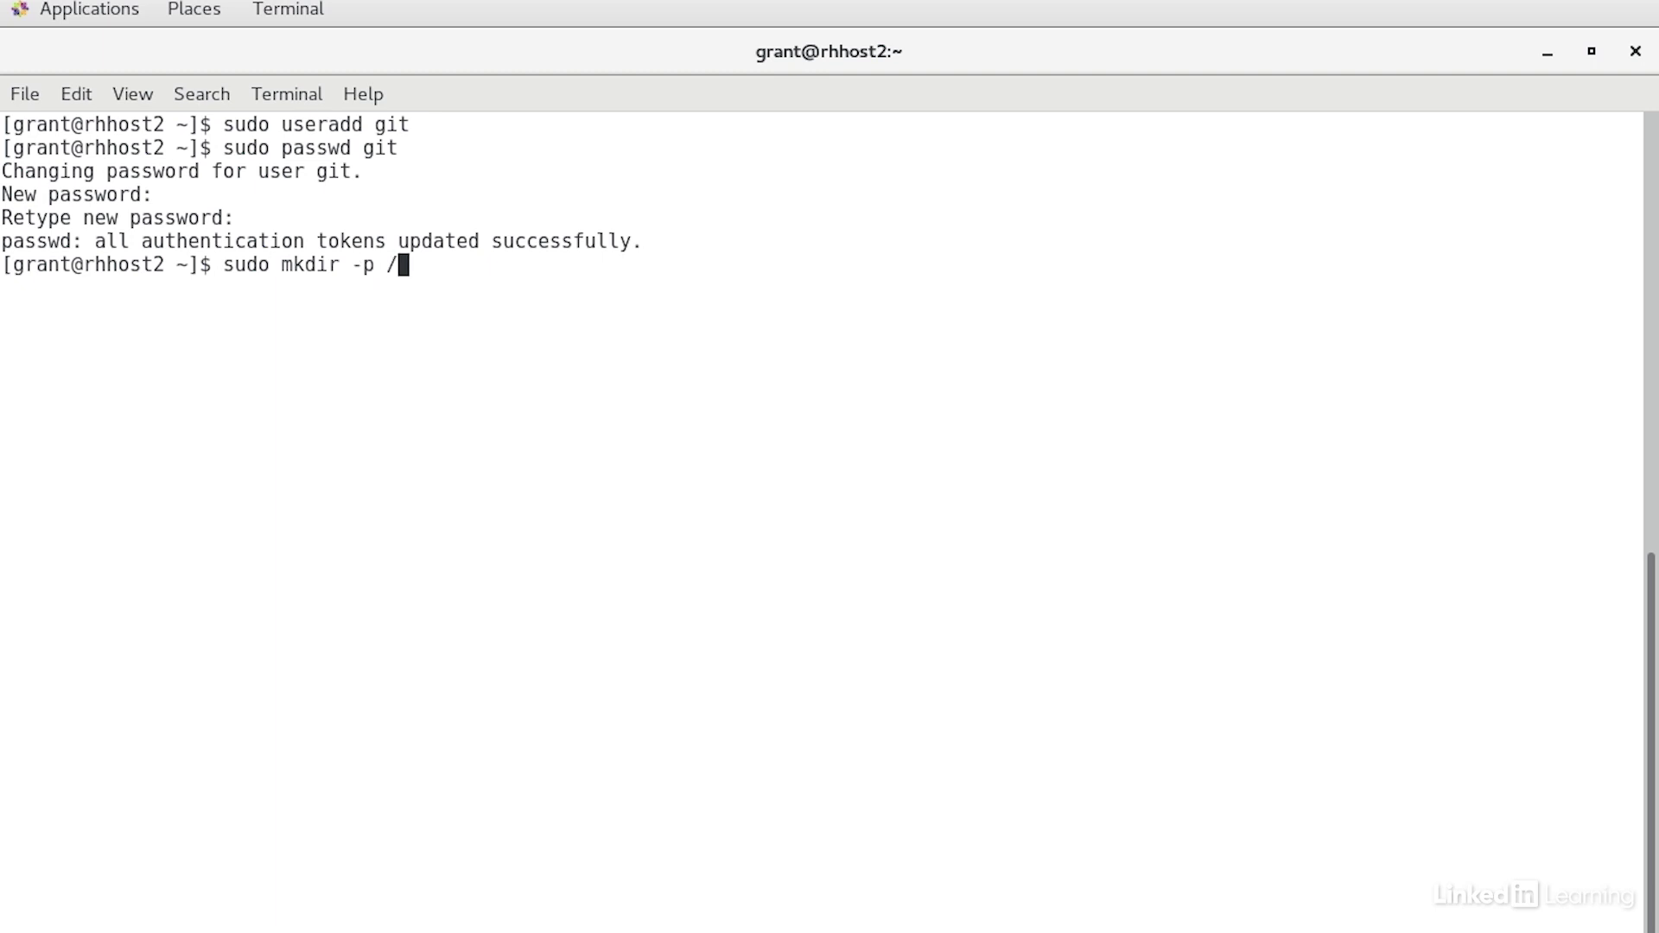
text(srv/)
text(git/Git)
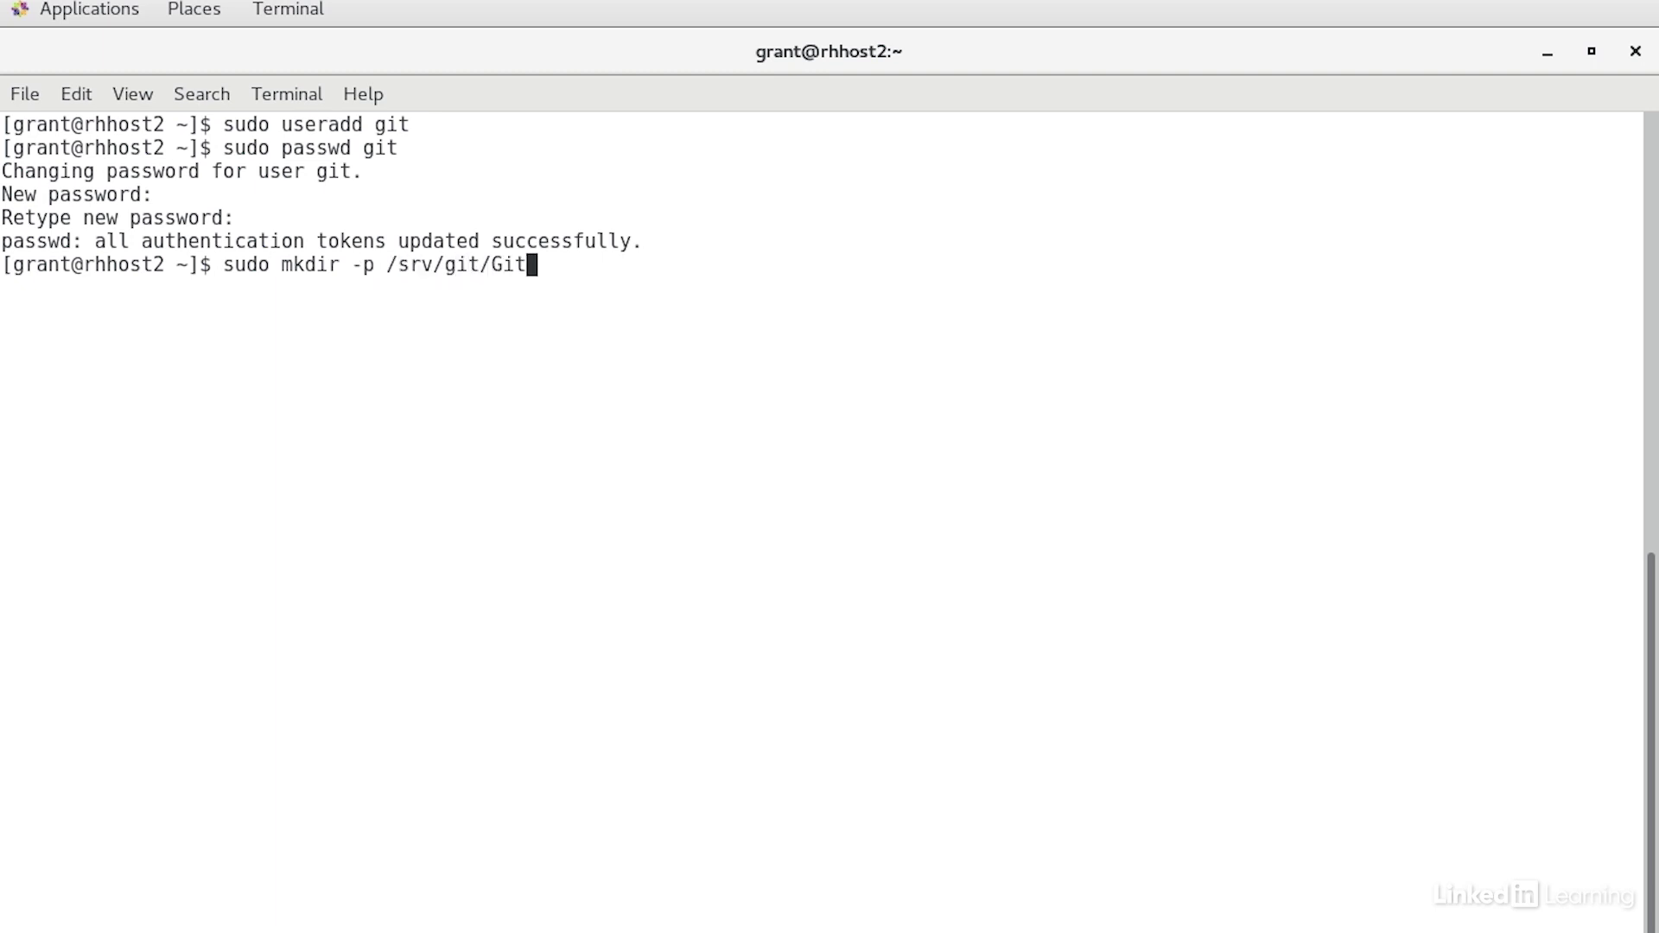
text(Project)
text(Two.git)
Step: Make /srv/git/GitProjectTwo.git and initialize it as a bare repository with sudo git init --bare
key(Return)
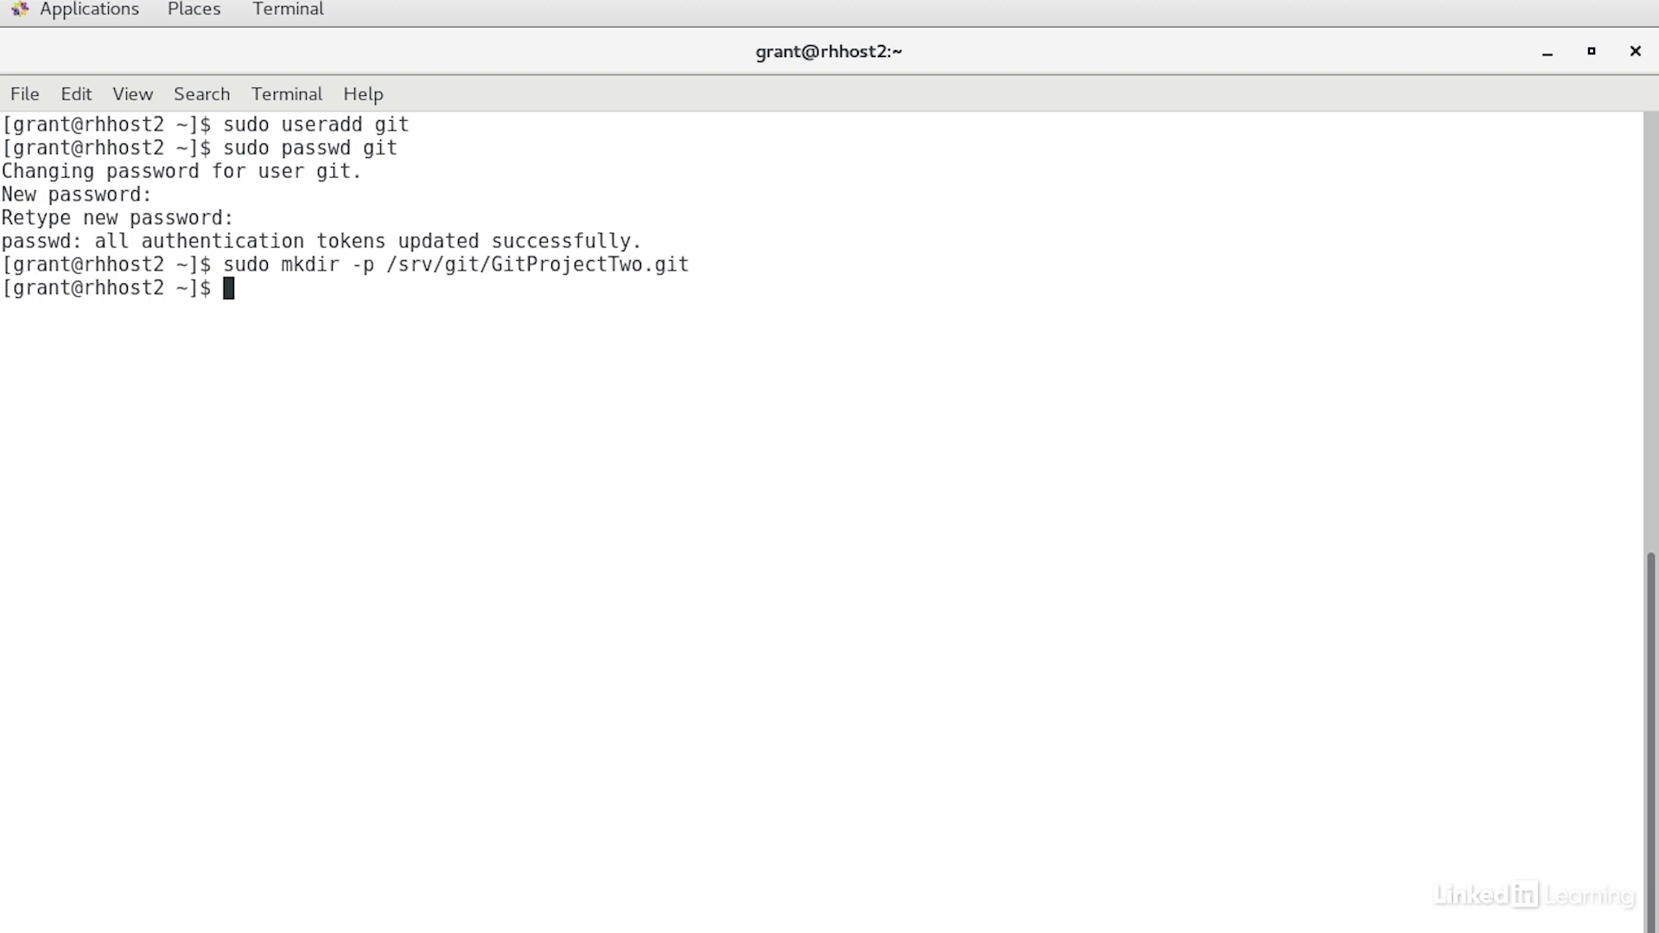
text(cd /srv/)
text(git/)
key(Tab)
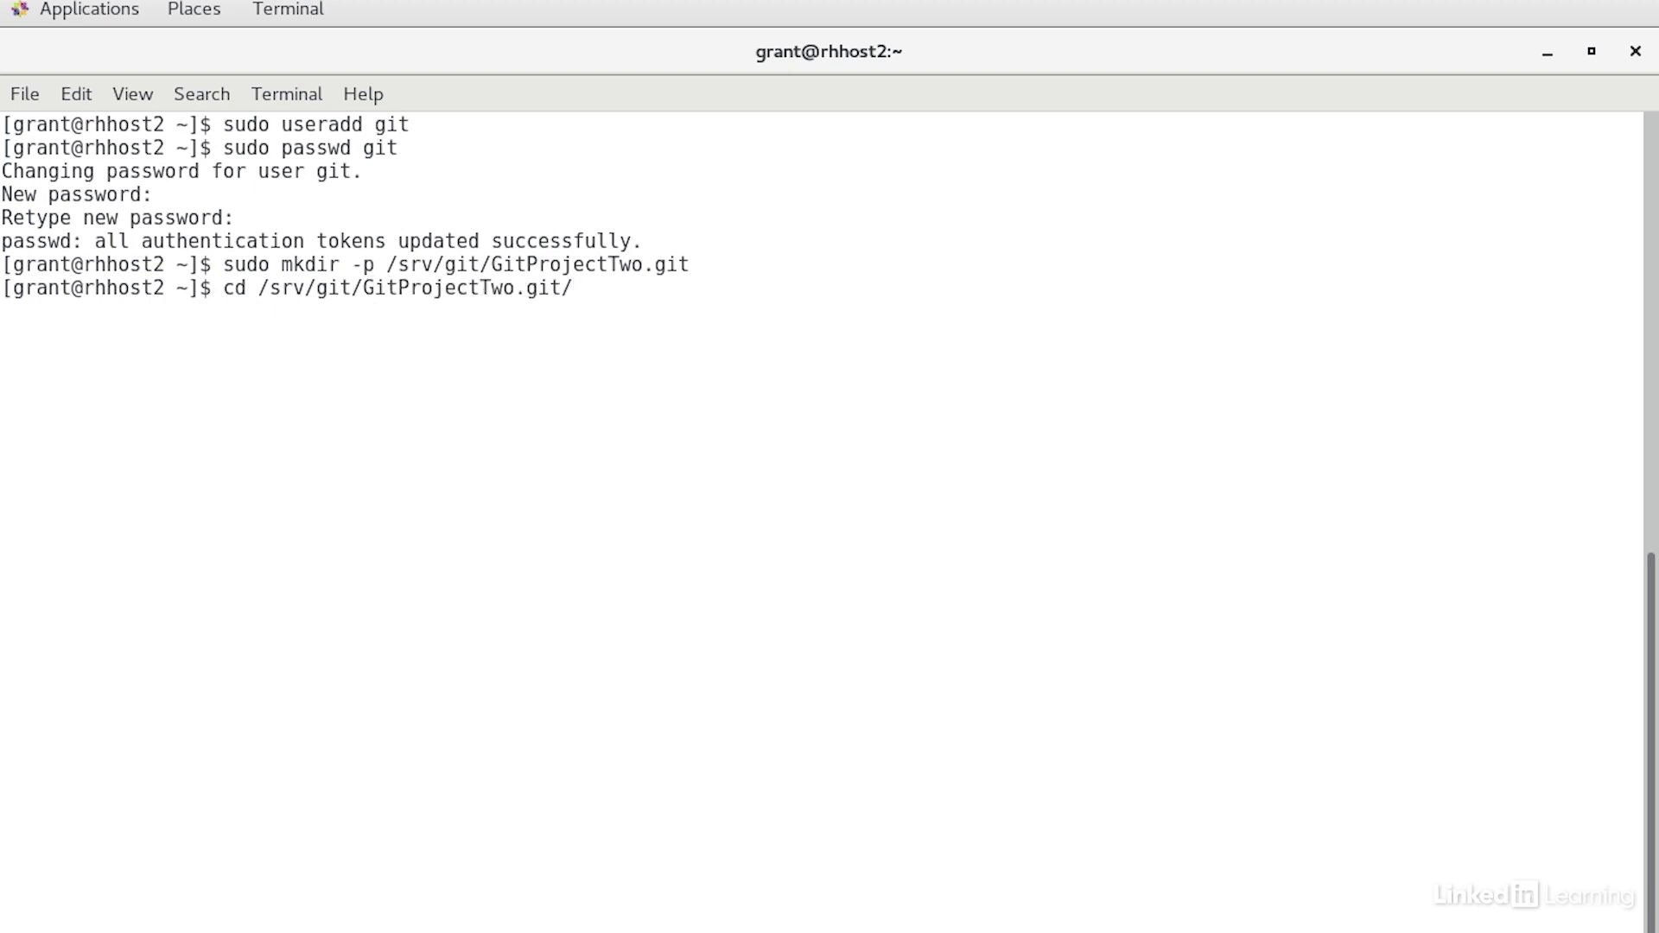
key(Return)
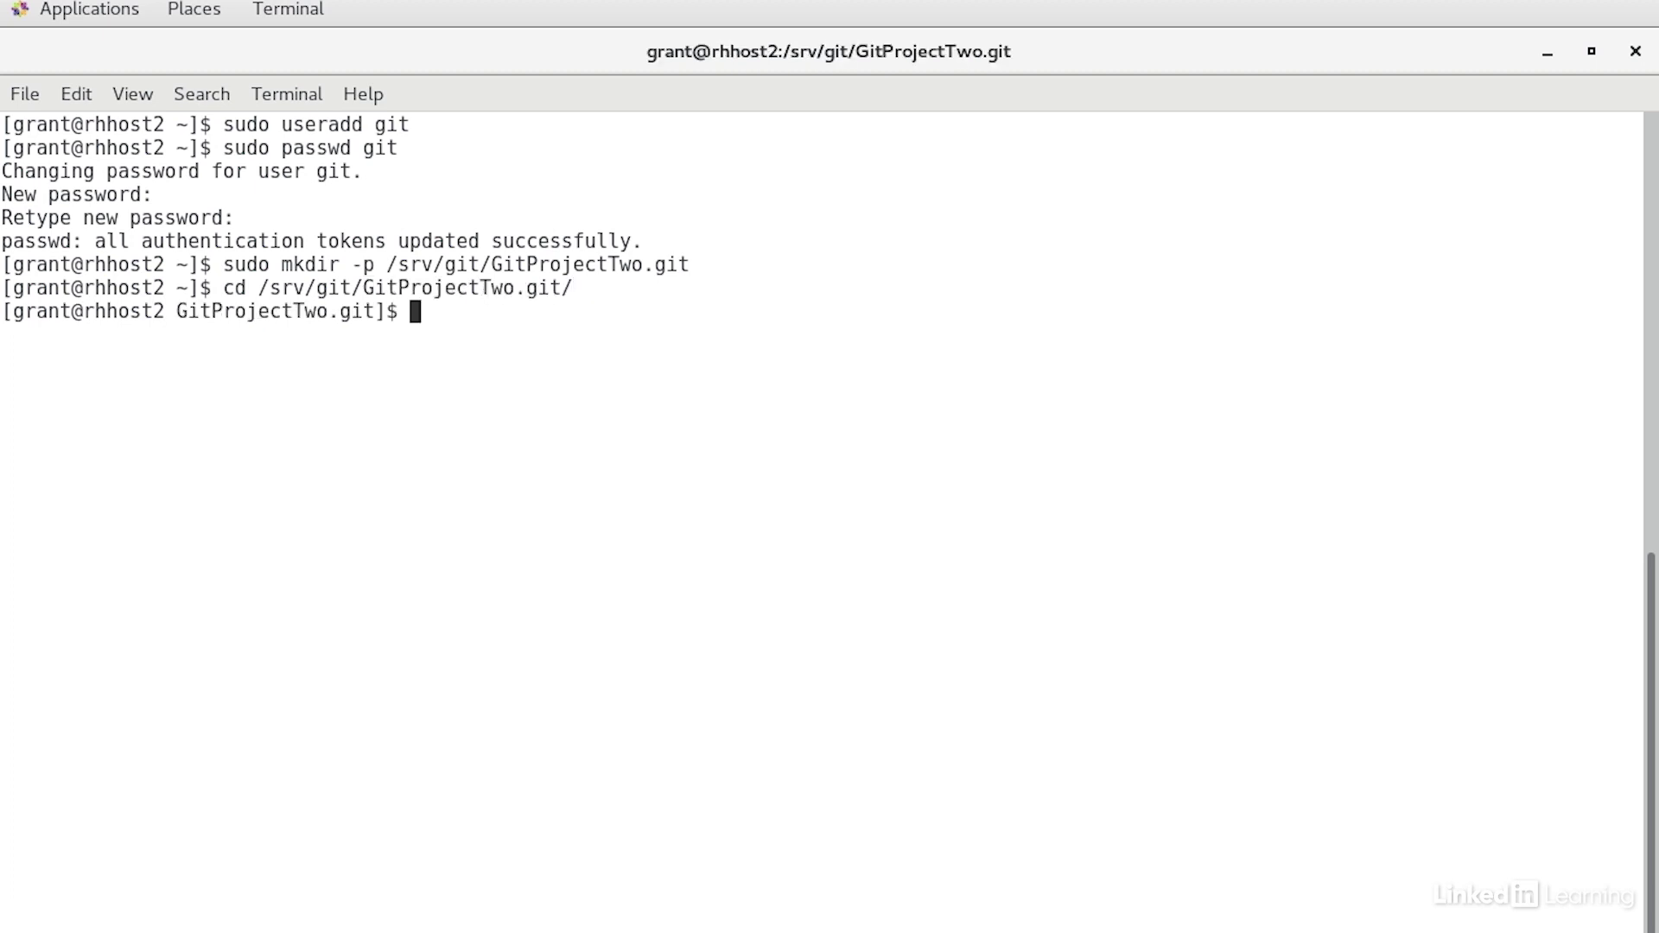
text(sudo git ini)
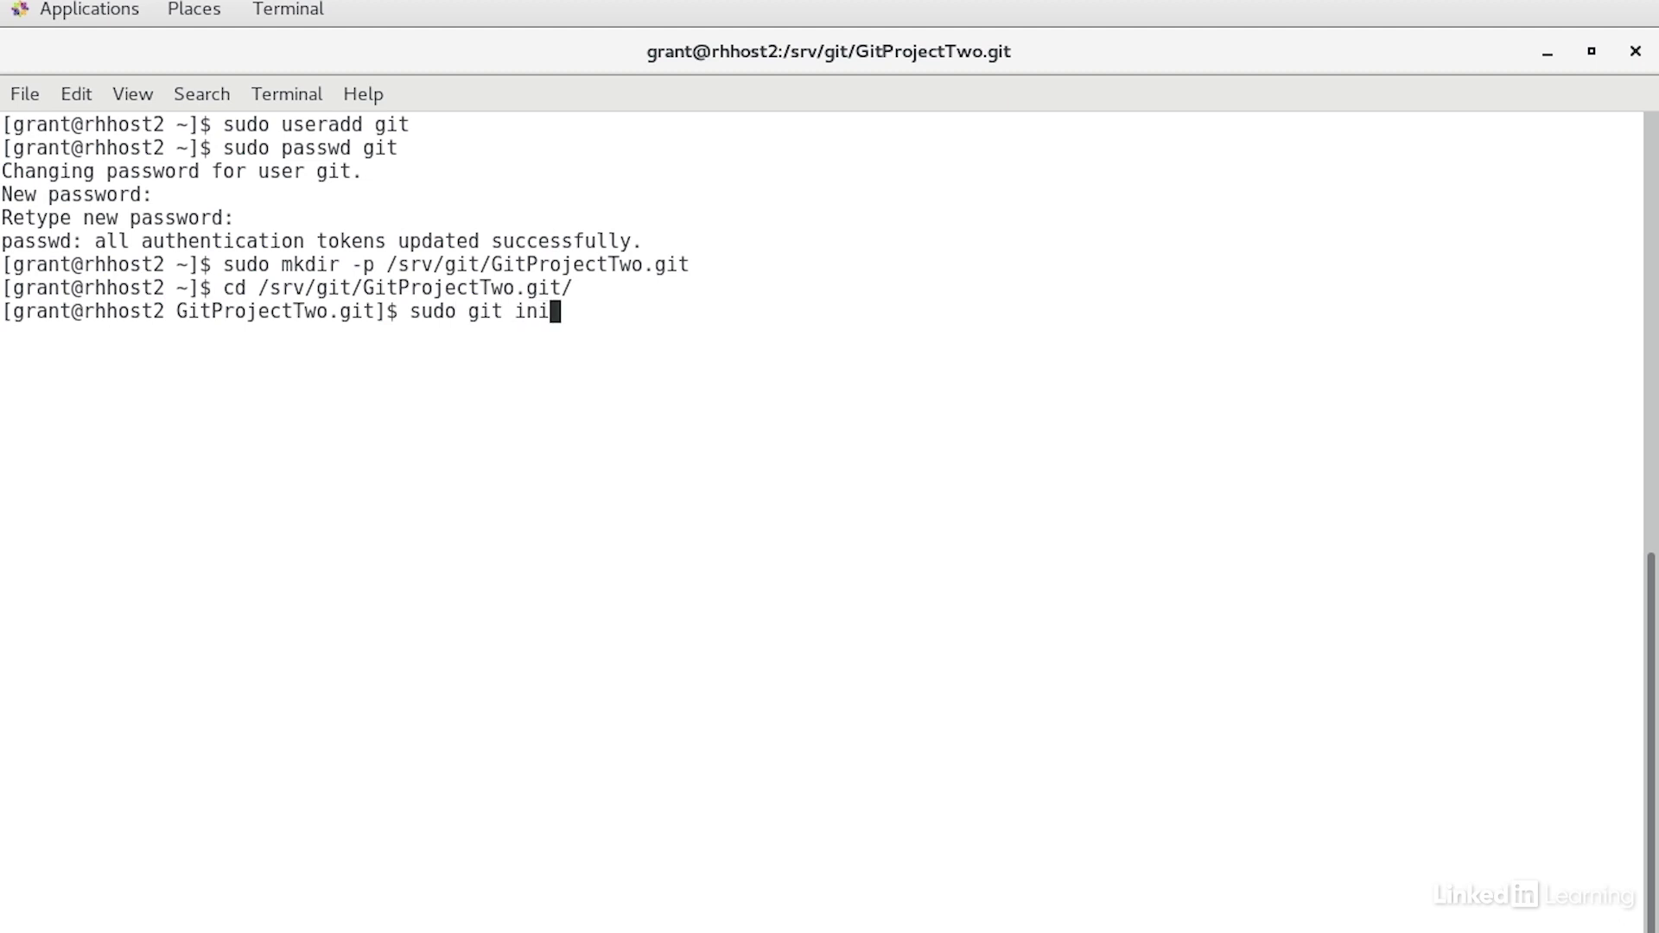
text(t --bare)
key(Return)
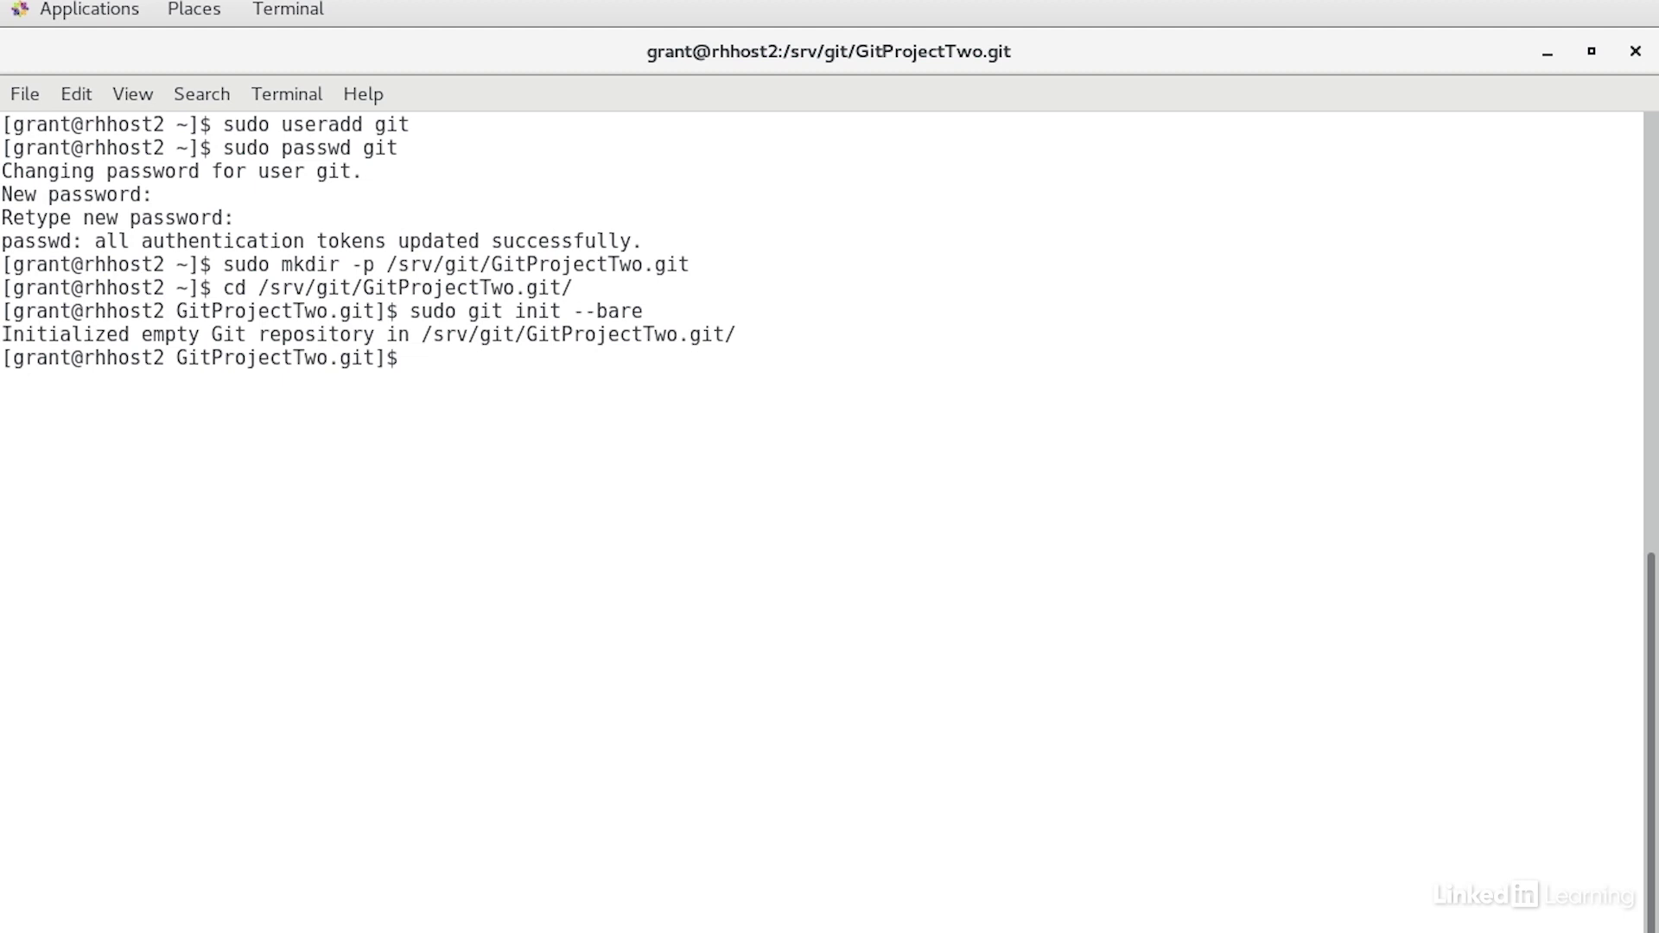
text(cd)
text( /srv)
Step: Give git.git recursive ownership of /srv/git, verify with ls -lR, and clear the screen
key(Return)
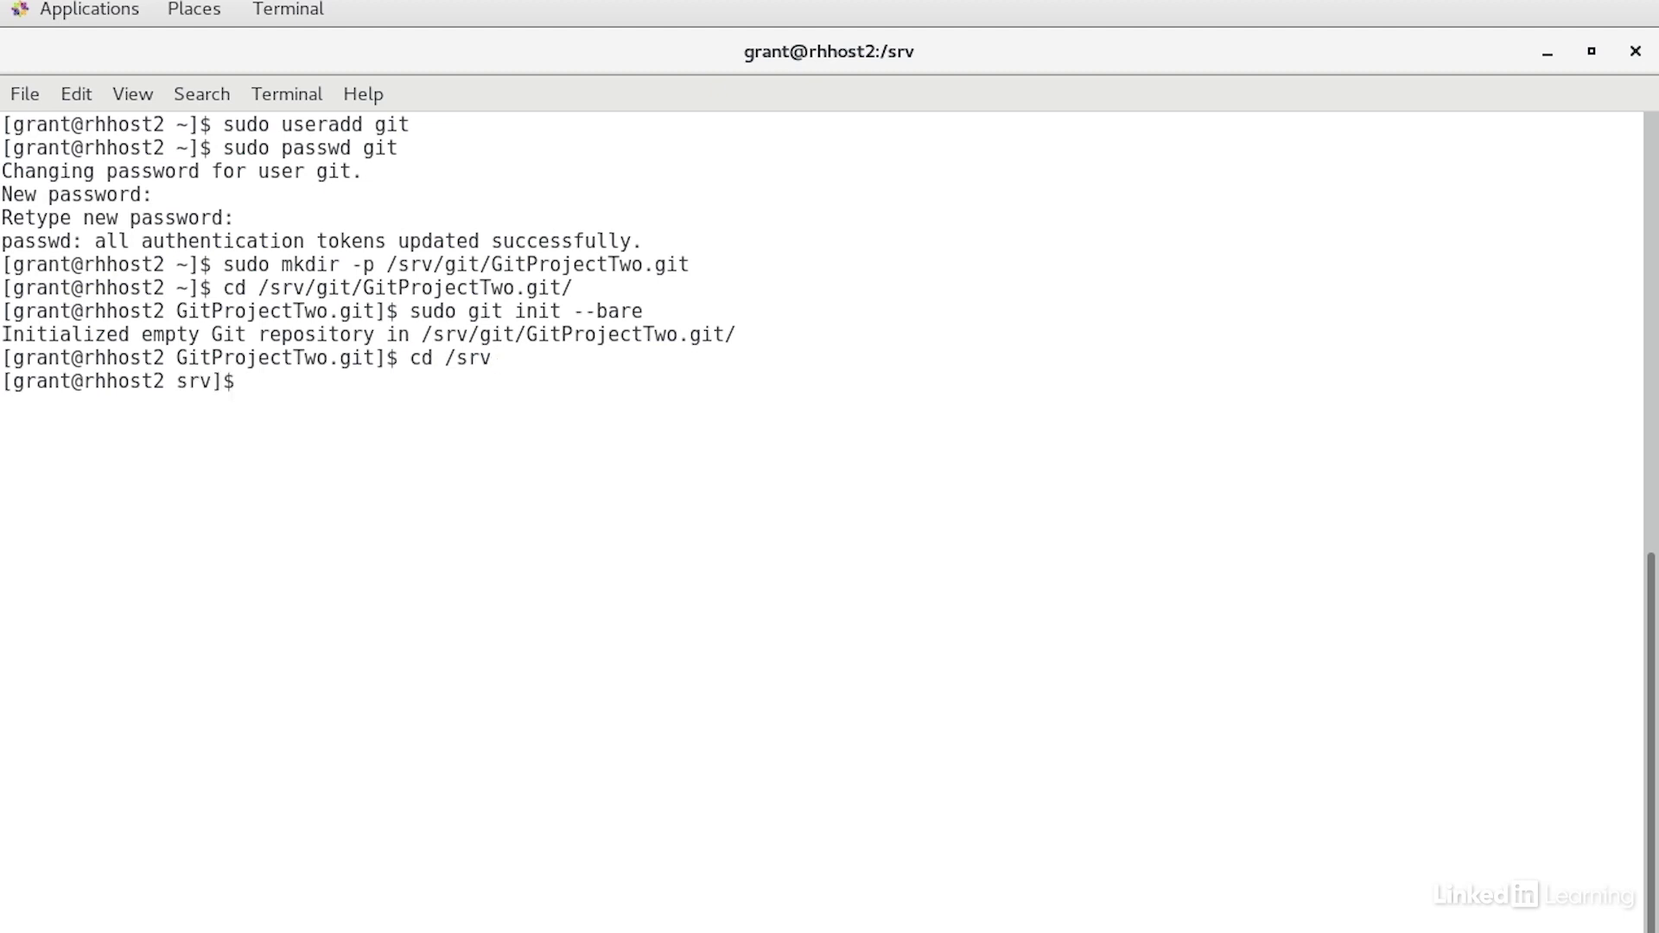
text(sudo )
text(chown )
text(-R git)
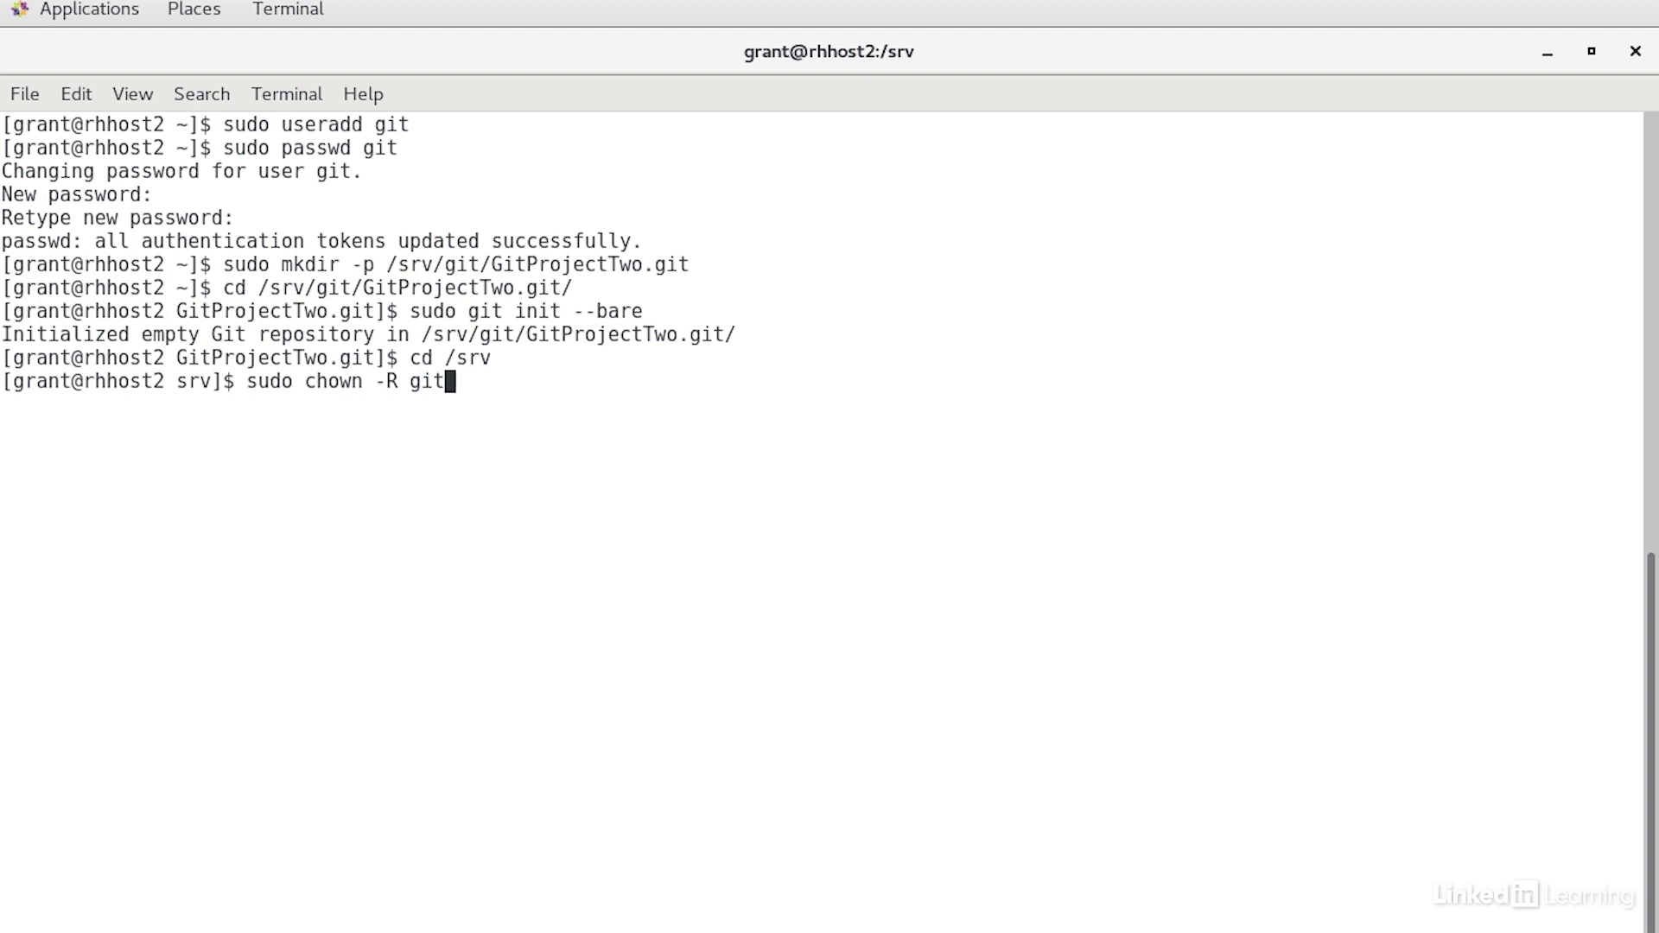
text(.git git)
key(Return)
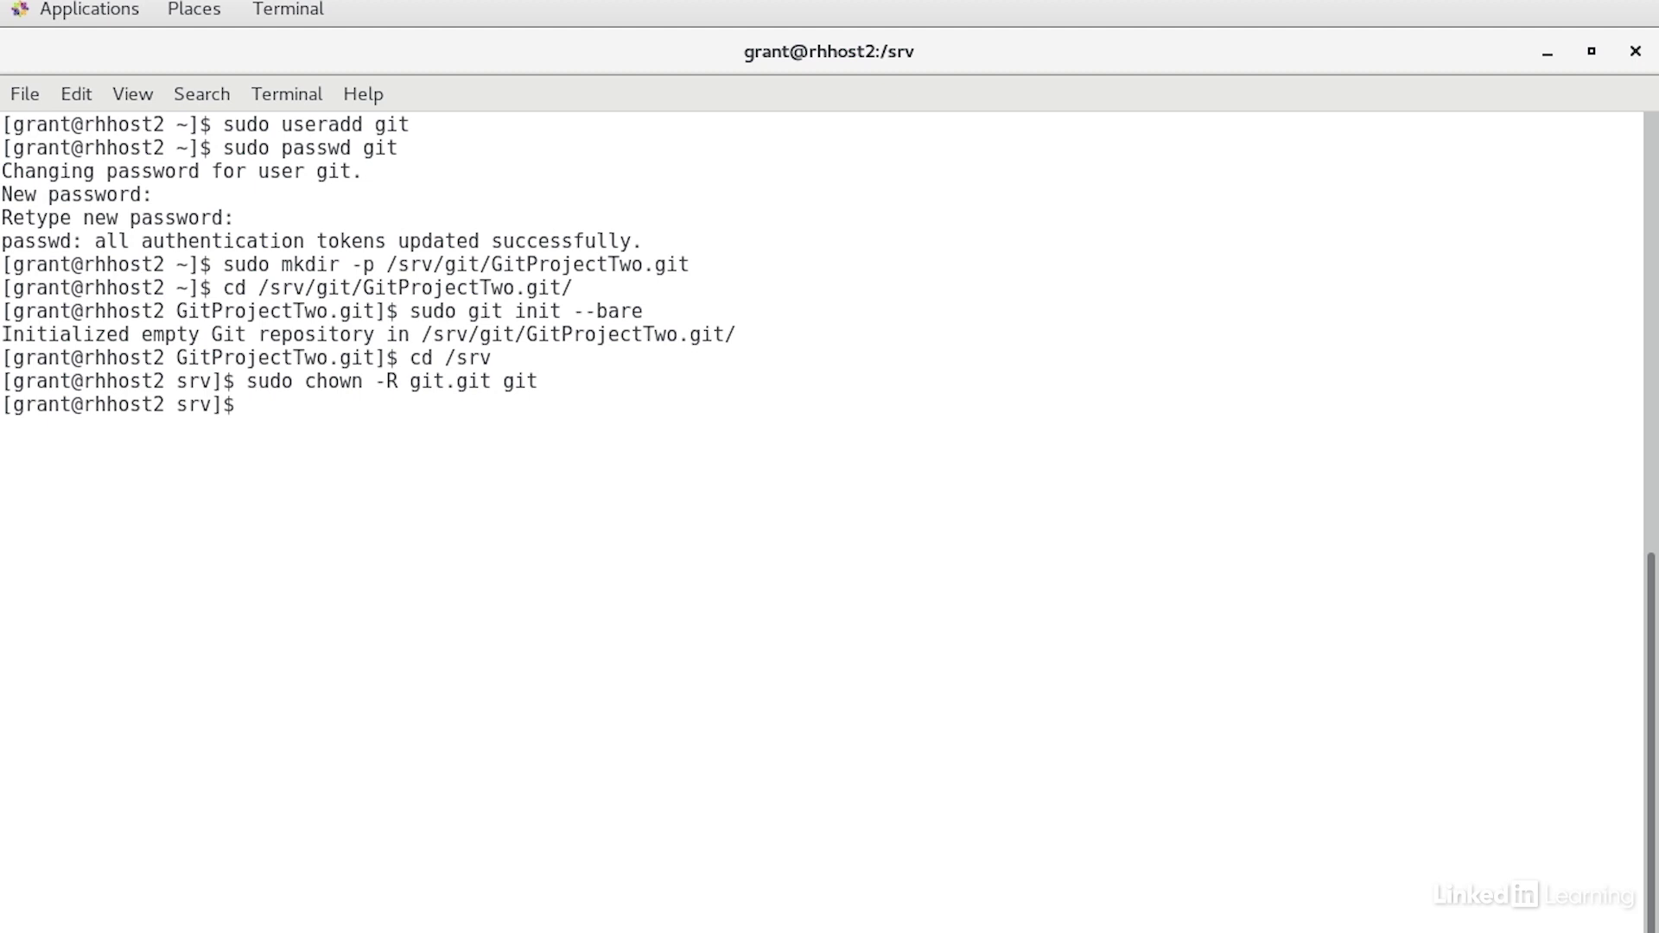
text(ls -lR )
text(git)
key(Return)
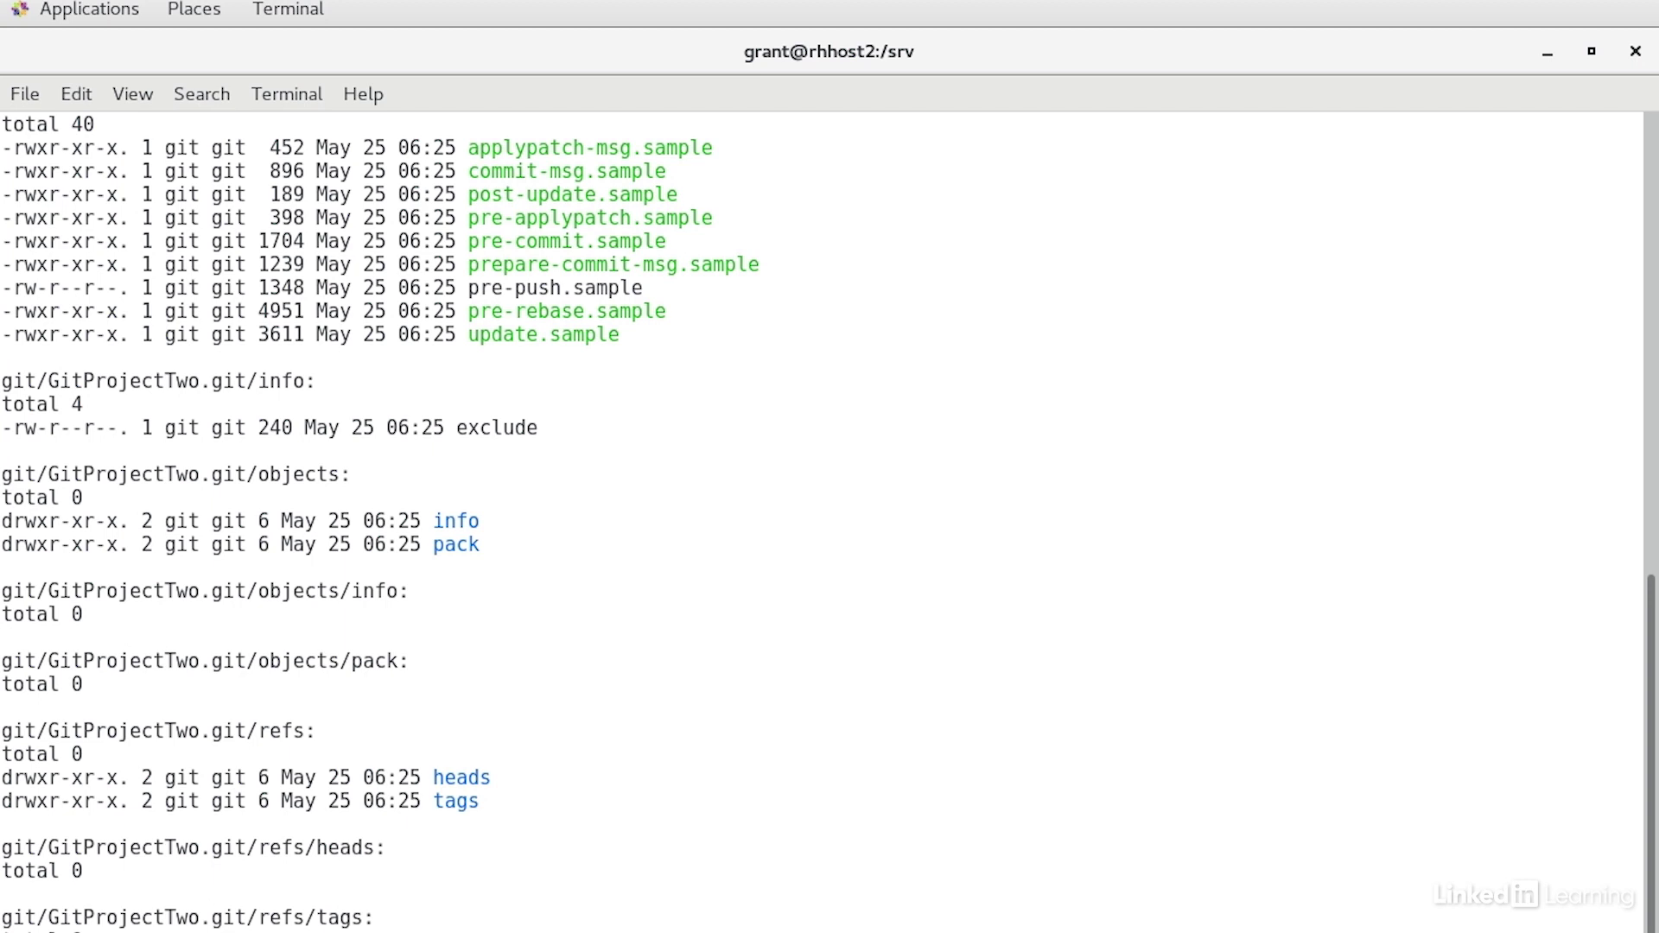
key(ctrl+l)
text(ifconfig)
Step: Display the network interface details with ifconfig
key(Return)
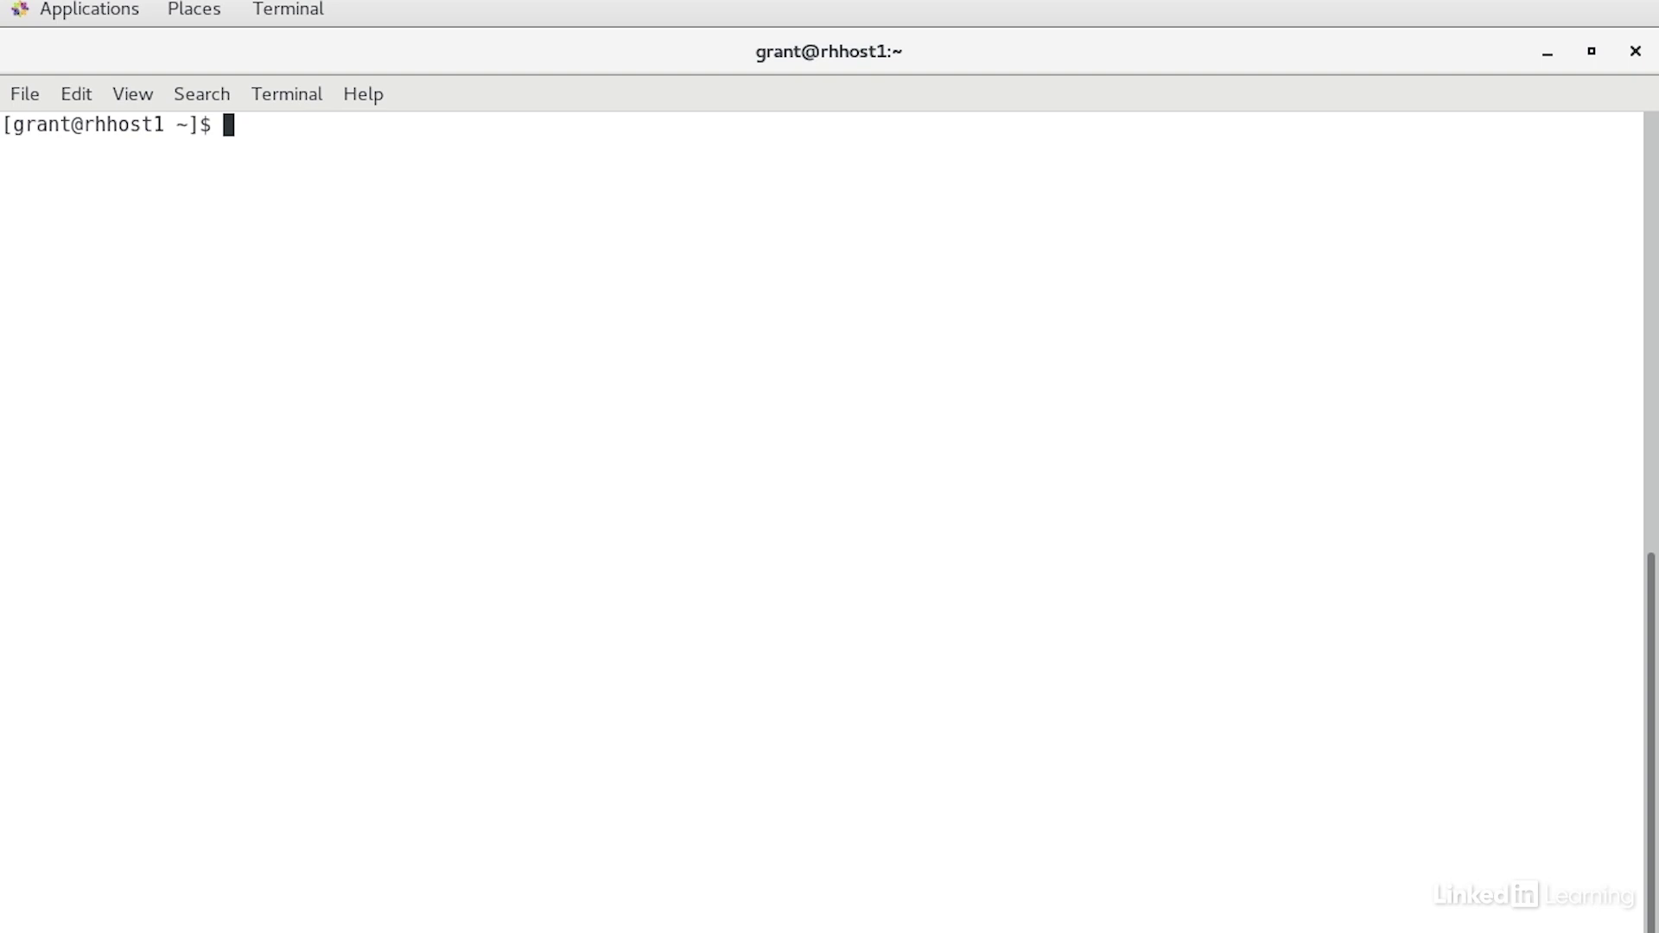
text(mkdir )
text(-p ~)
text(/Remote)
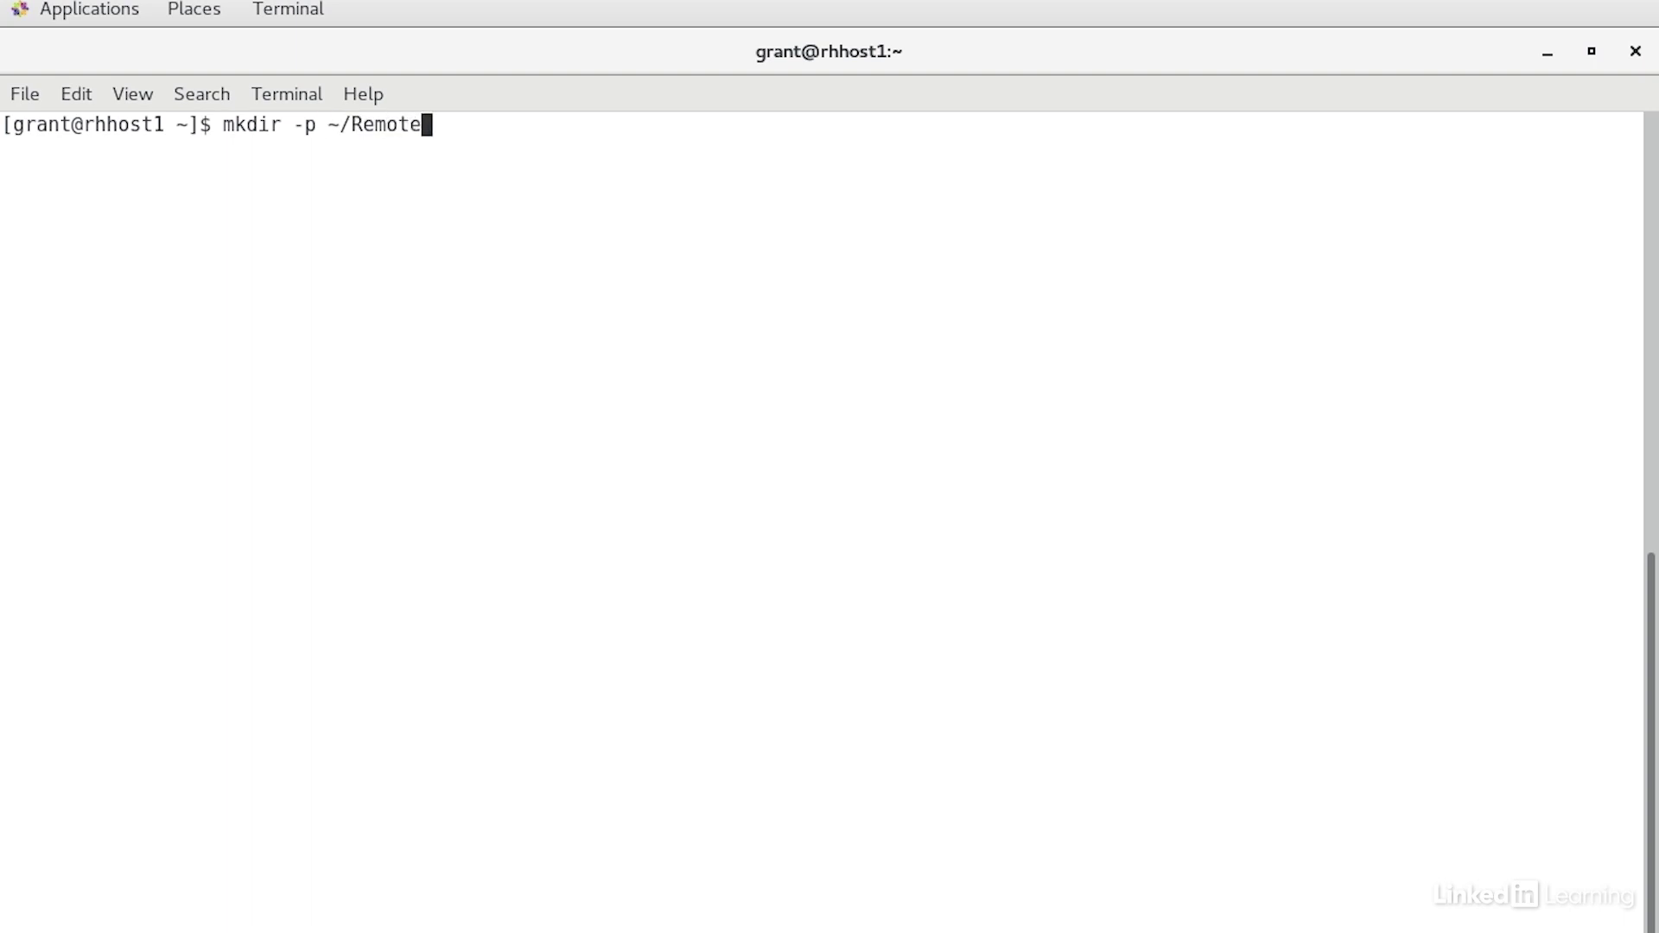
text(Repos/)
text(GitProje)
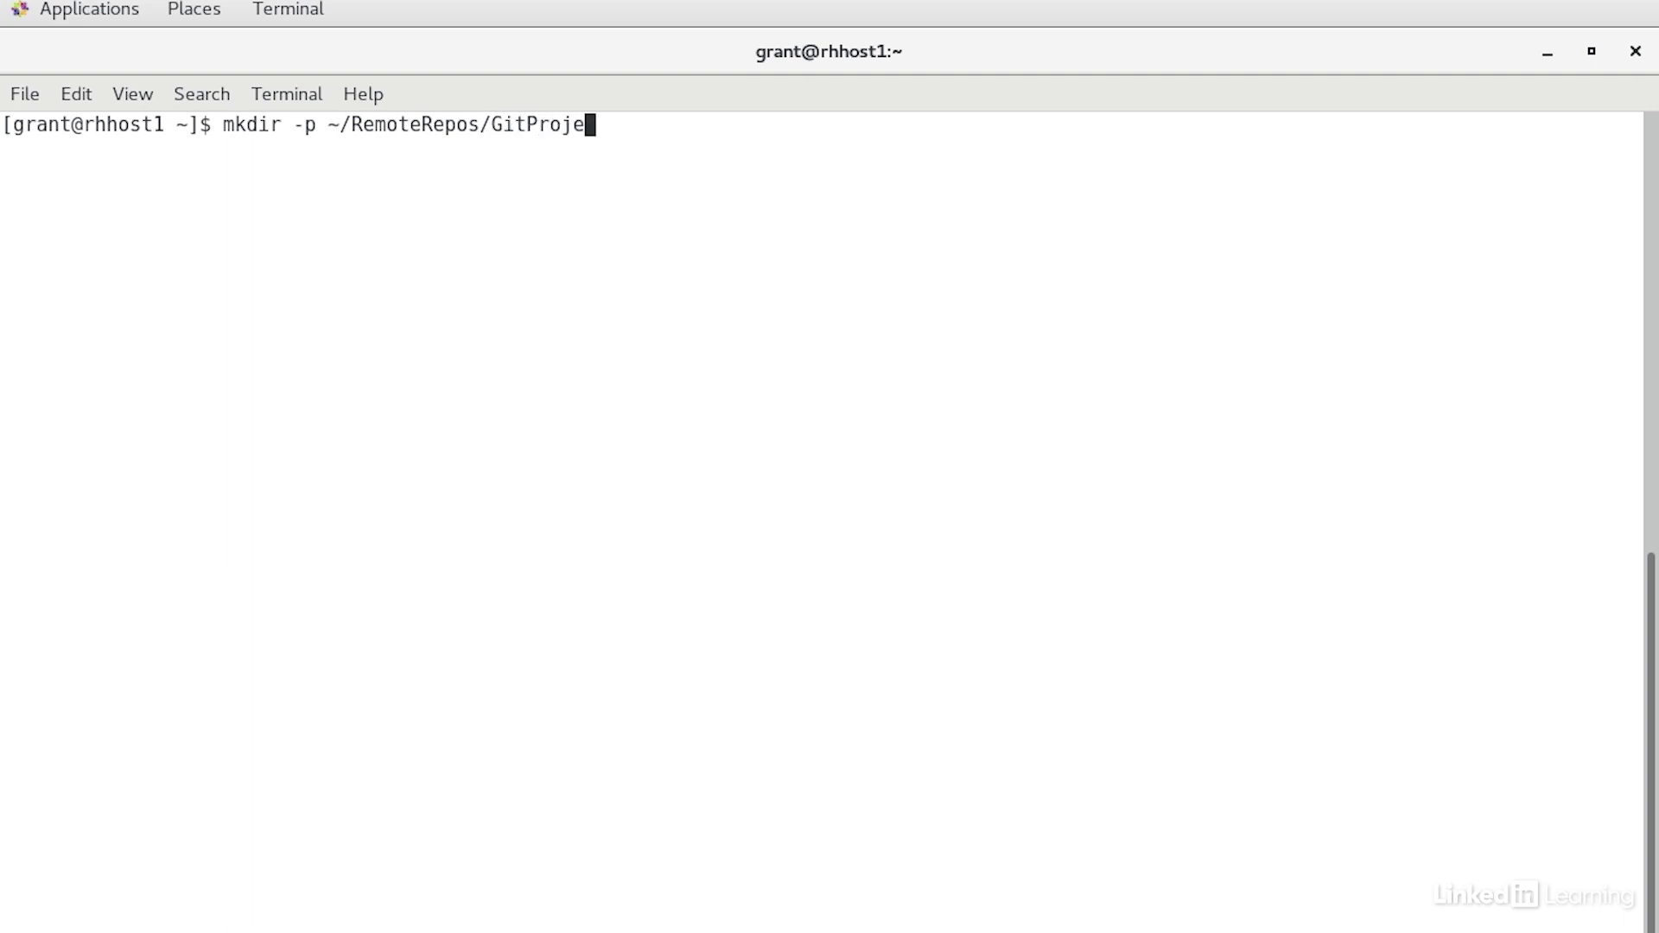
text(ctTwo)
Step: Create ~/RemoteRepos/GitProjectTwo and initialize a Git repository inside it
key(Return)
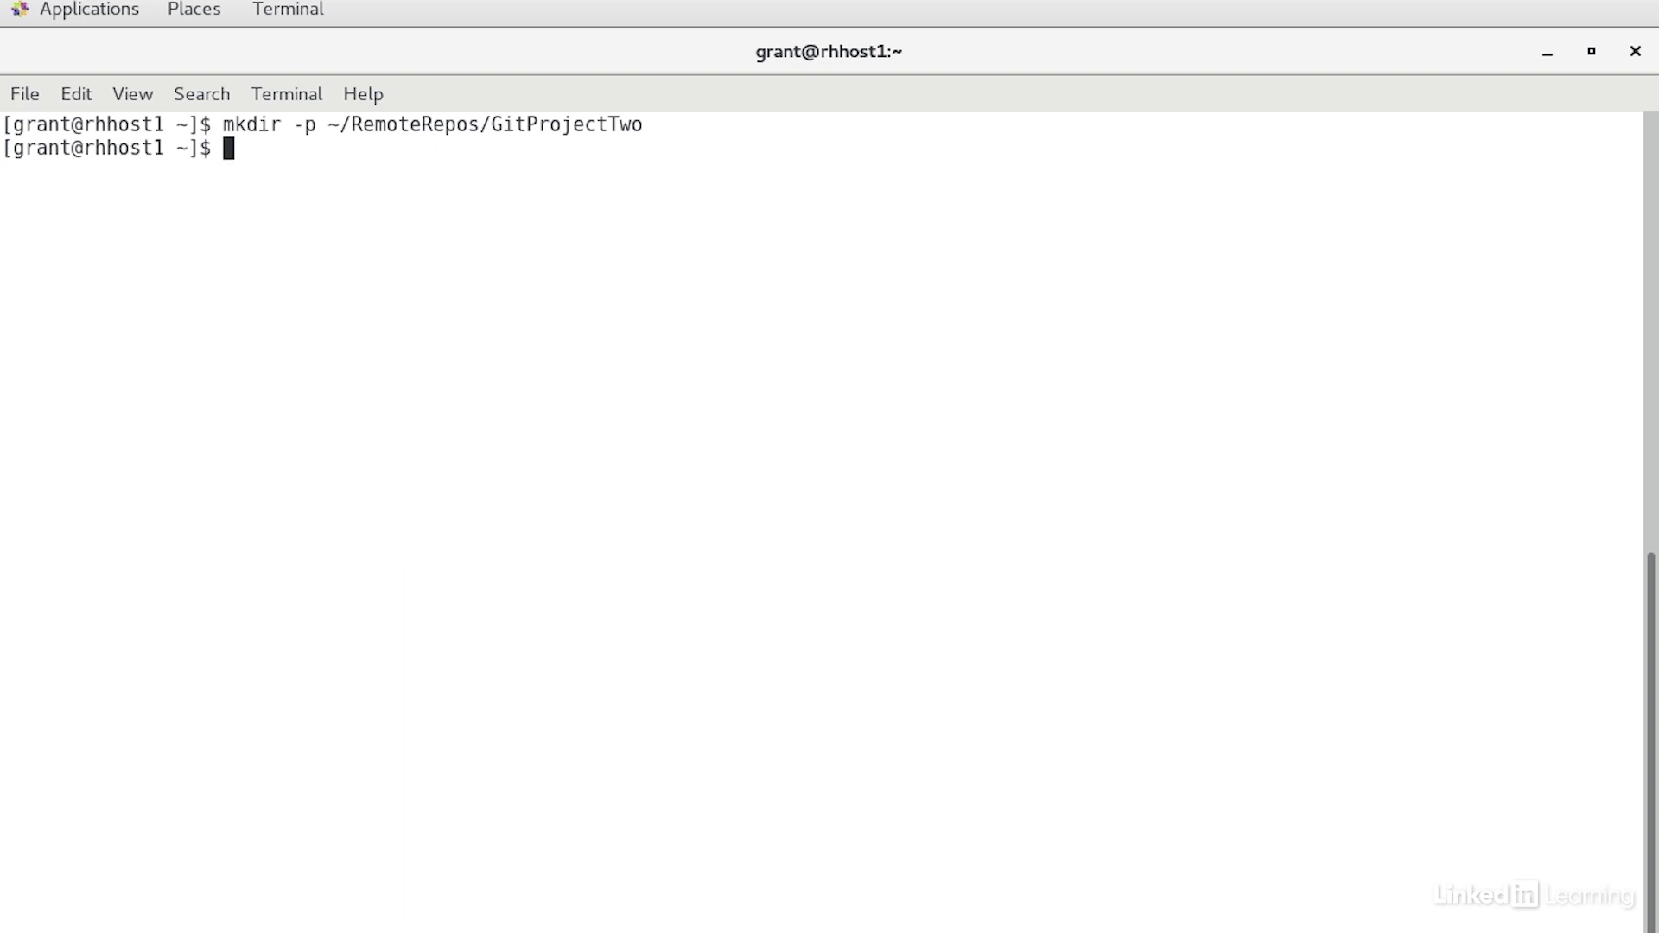
text(cd )
text(~/R)
key(Tab)
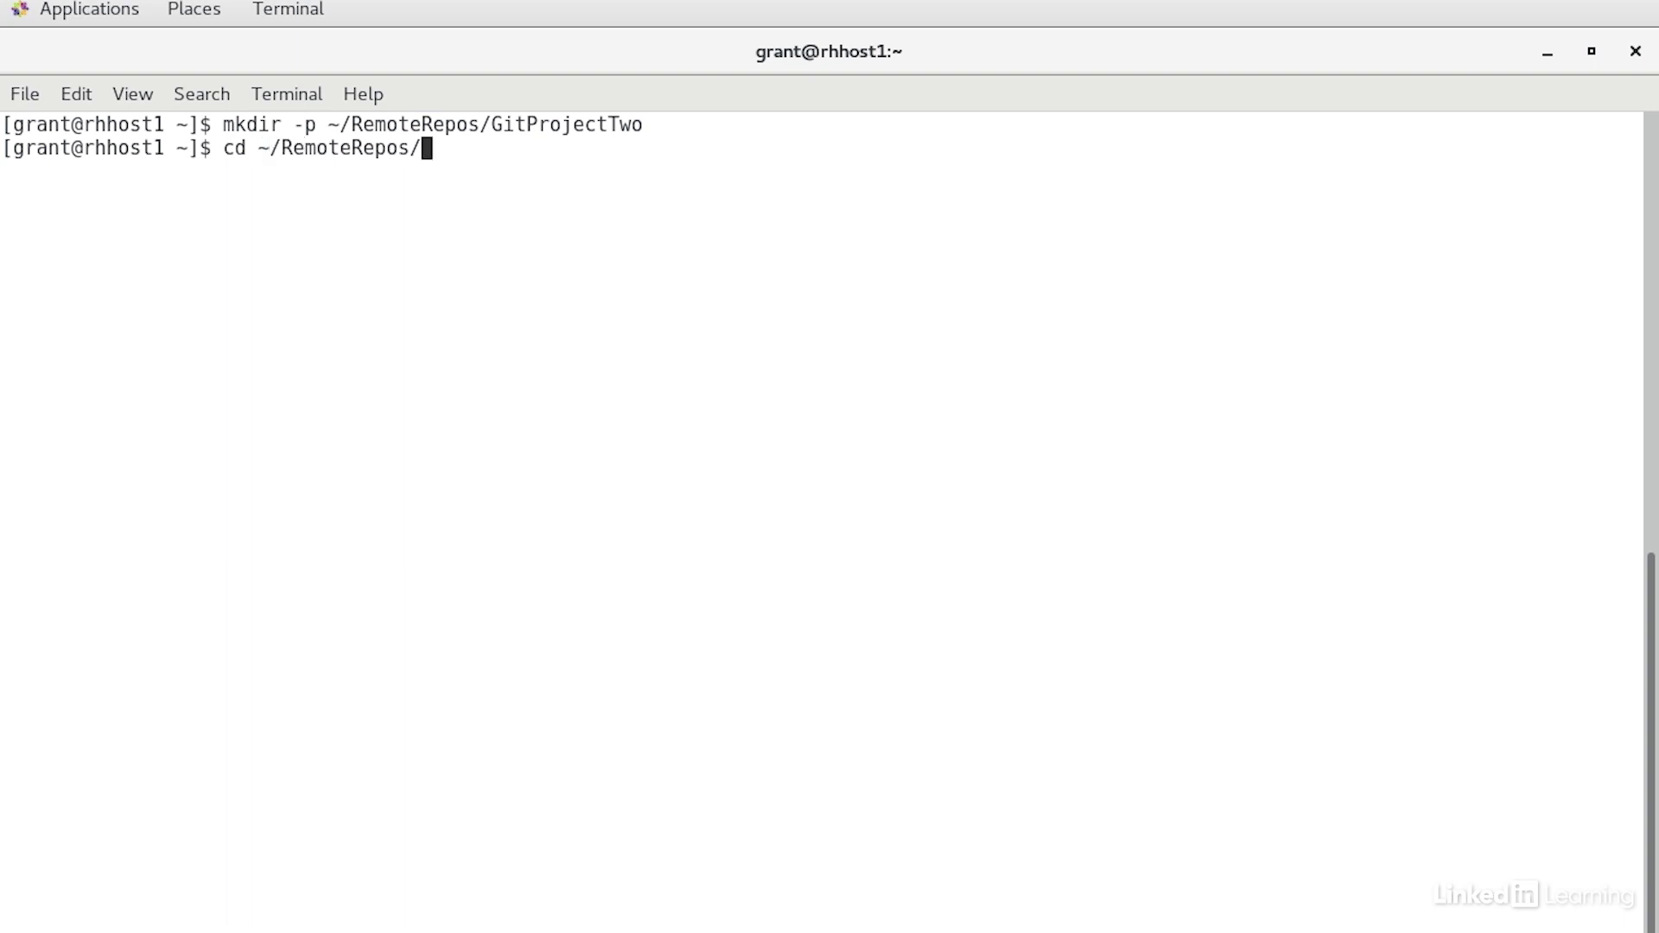
text(G)
key(Tab)
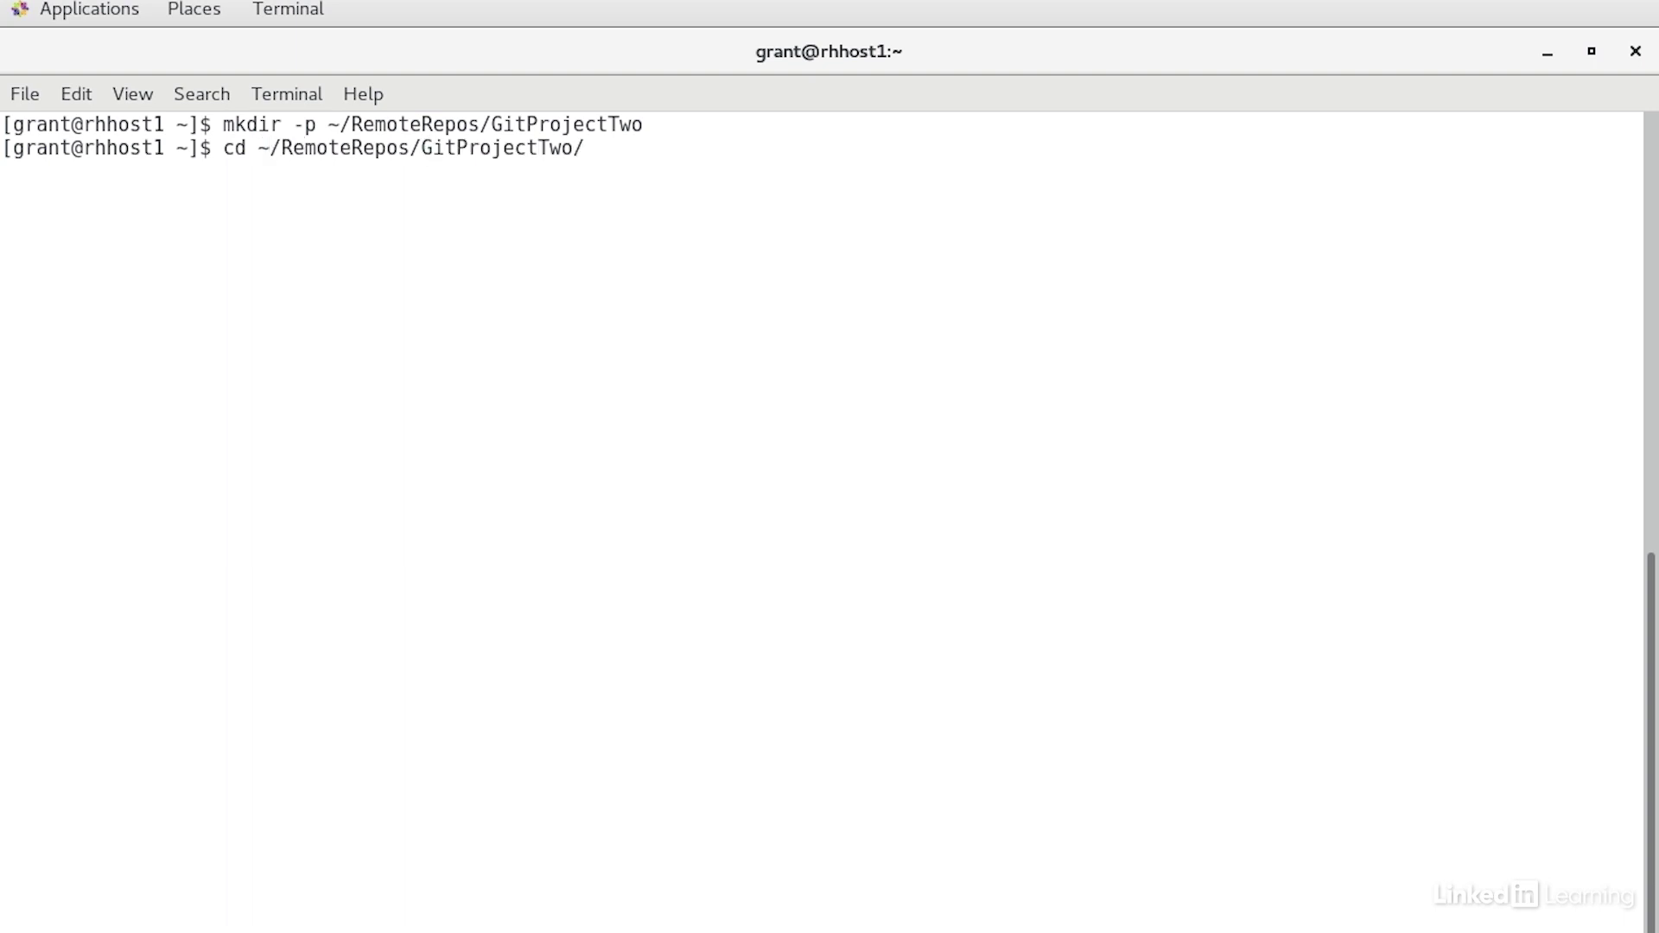
key(Return)
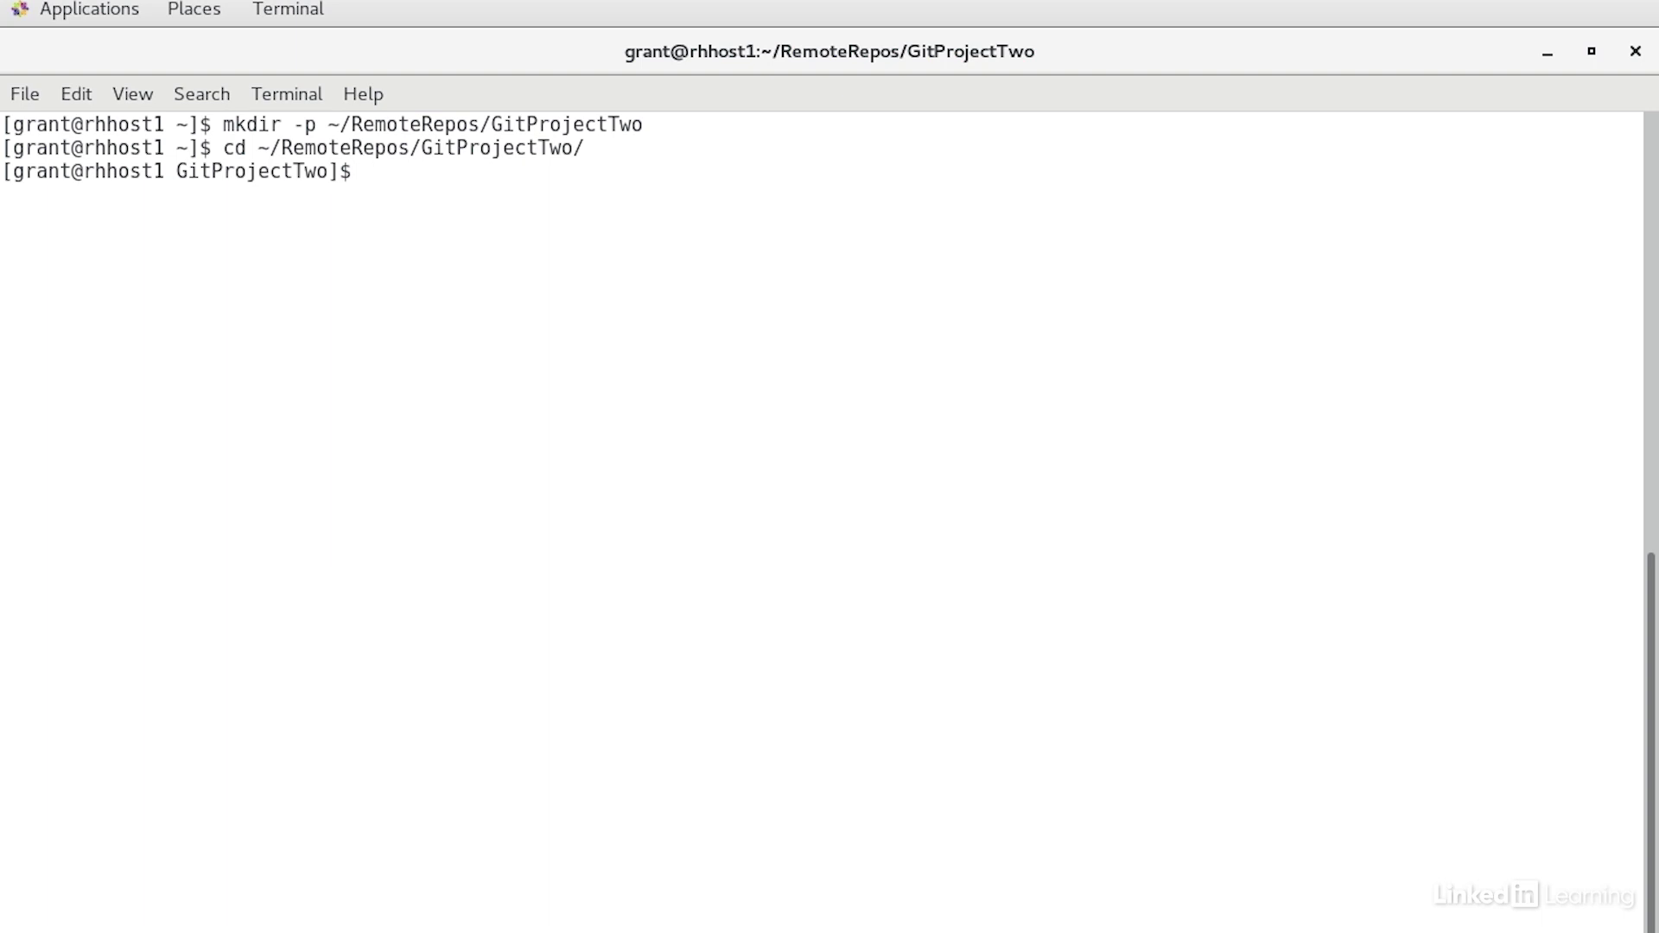
text(git init)
key(Return)
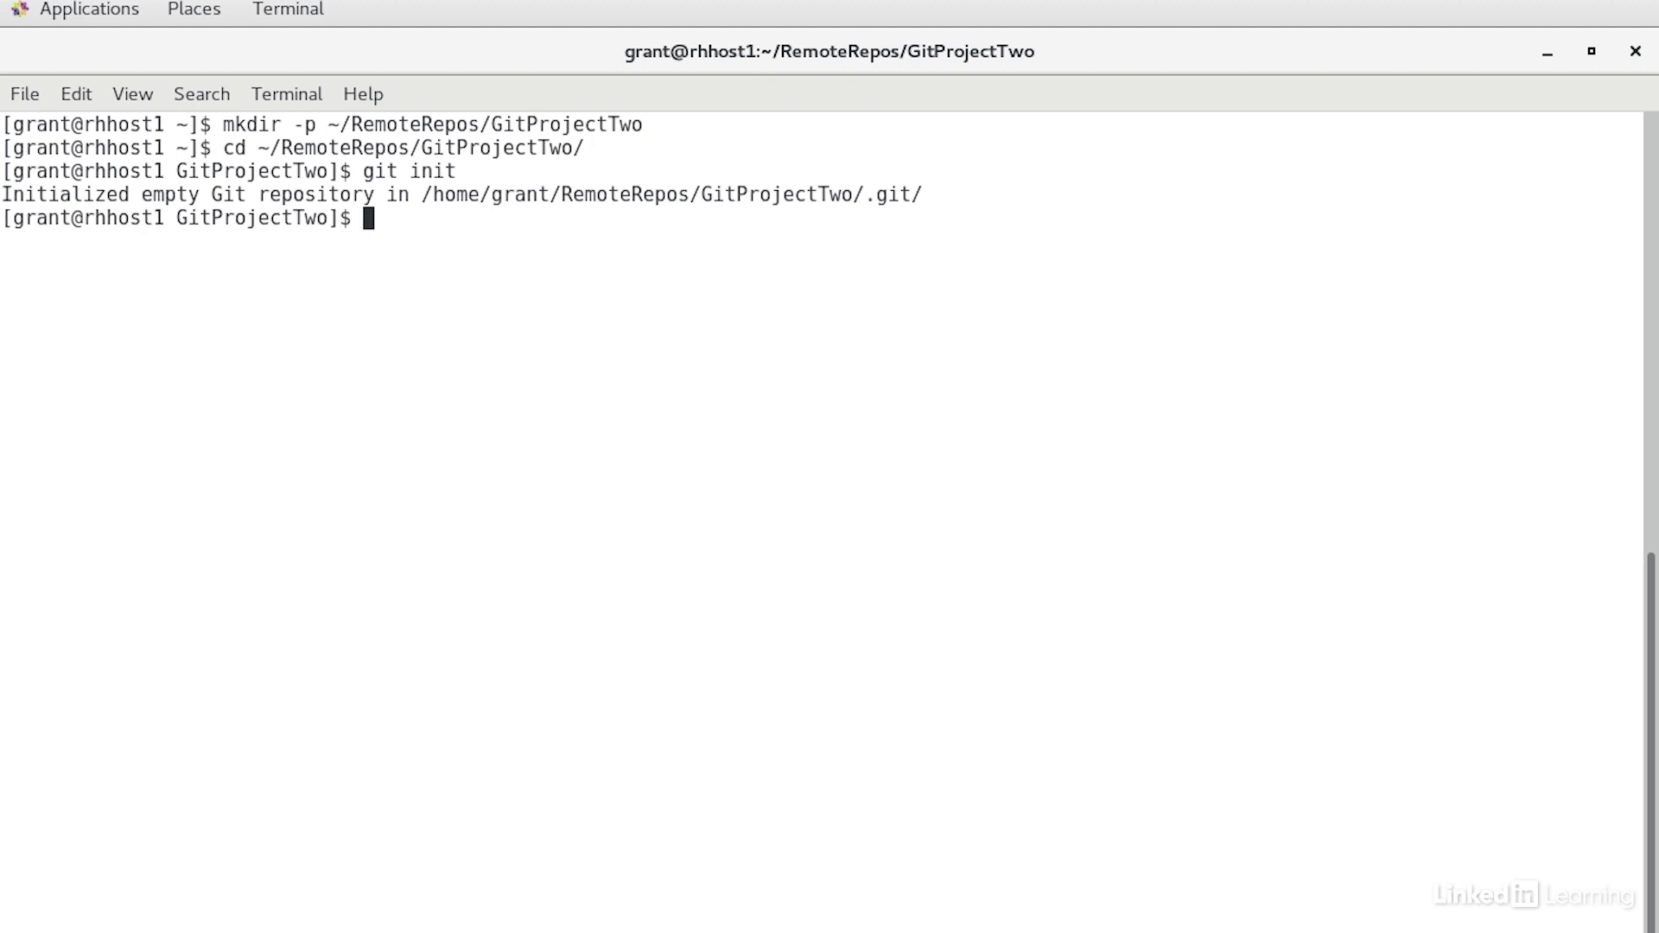
text(cp )
text(/etc/pass)
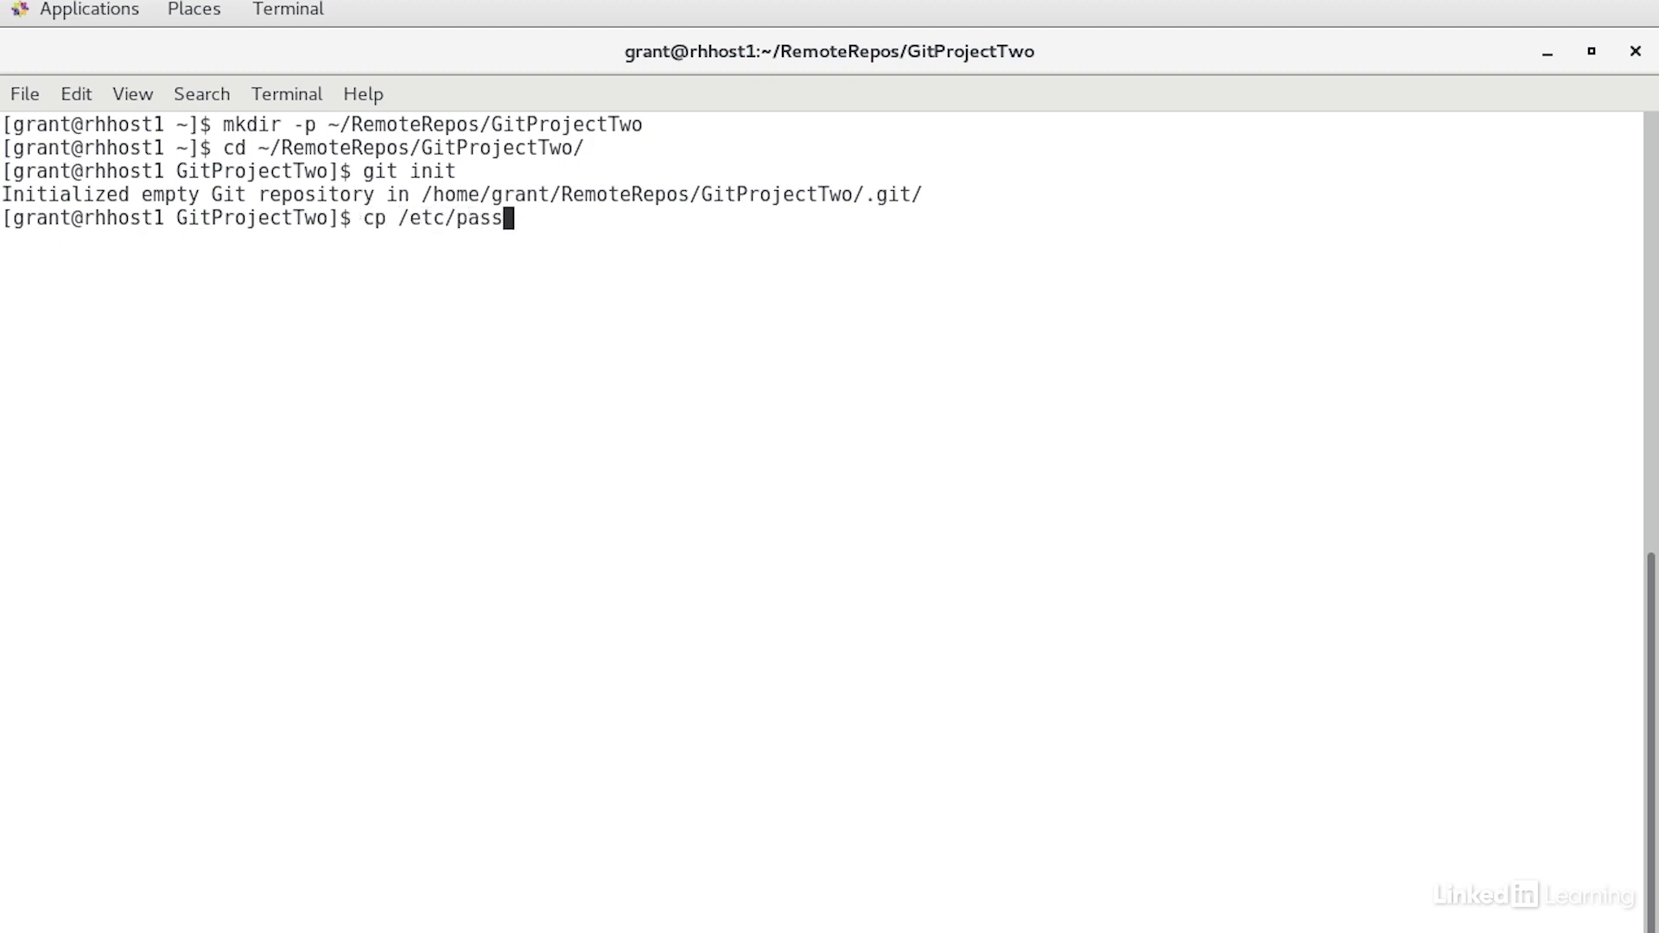
text(wd /et)
text(c/hosts)
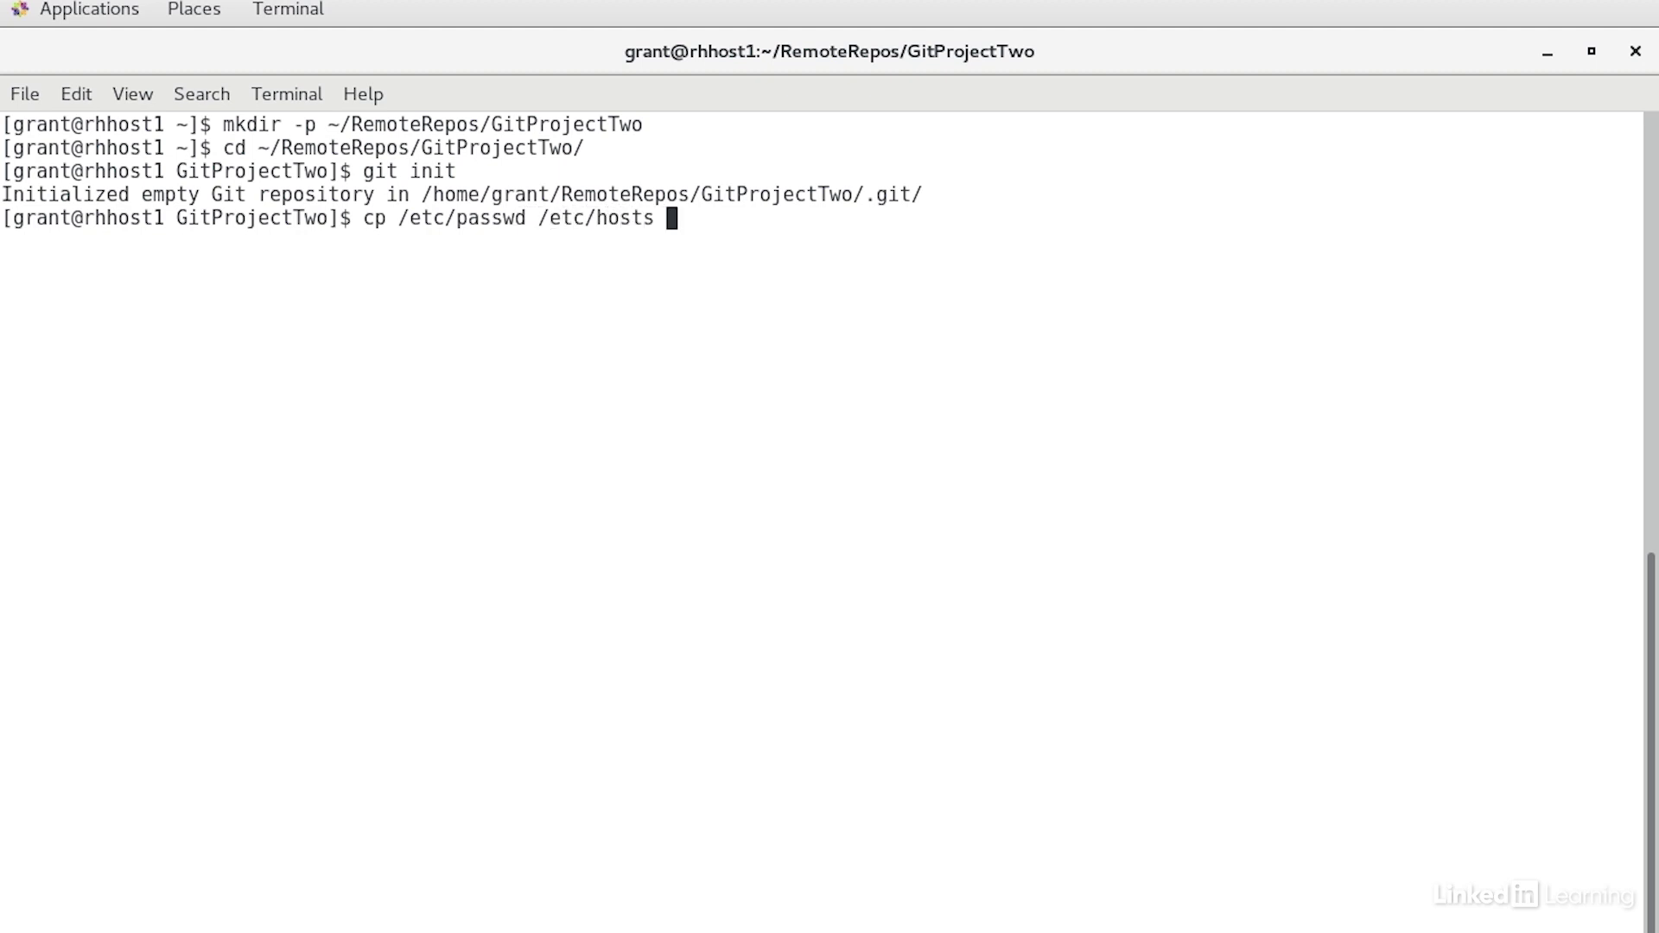
text( /etc/res)
text(olv.conf )
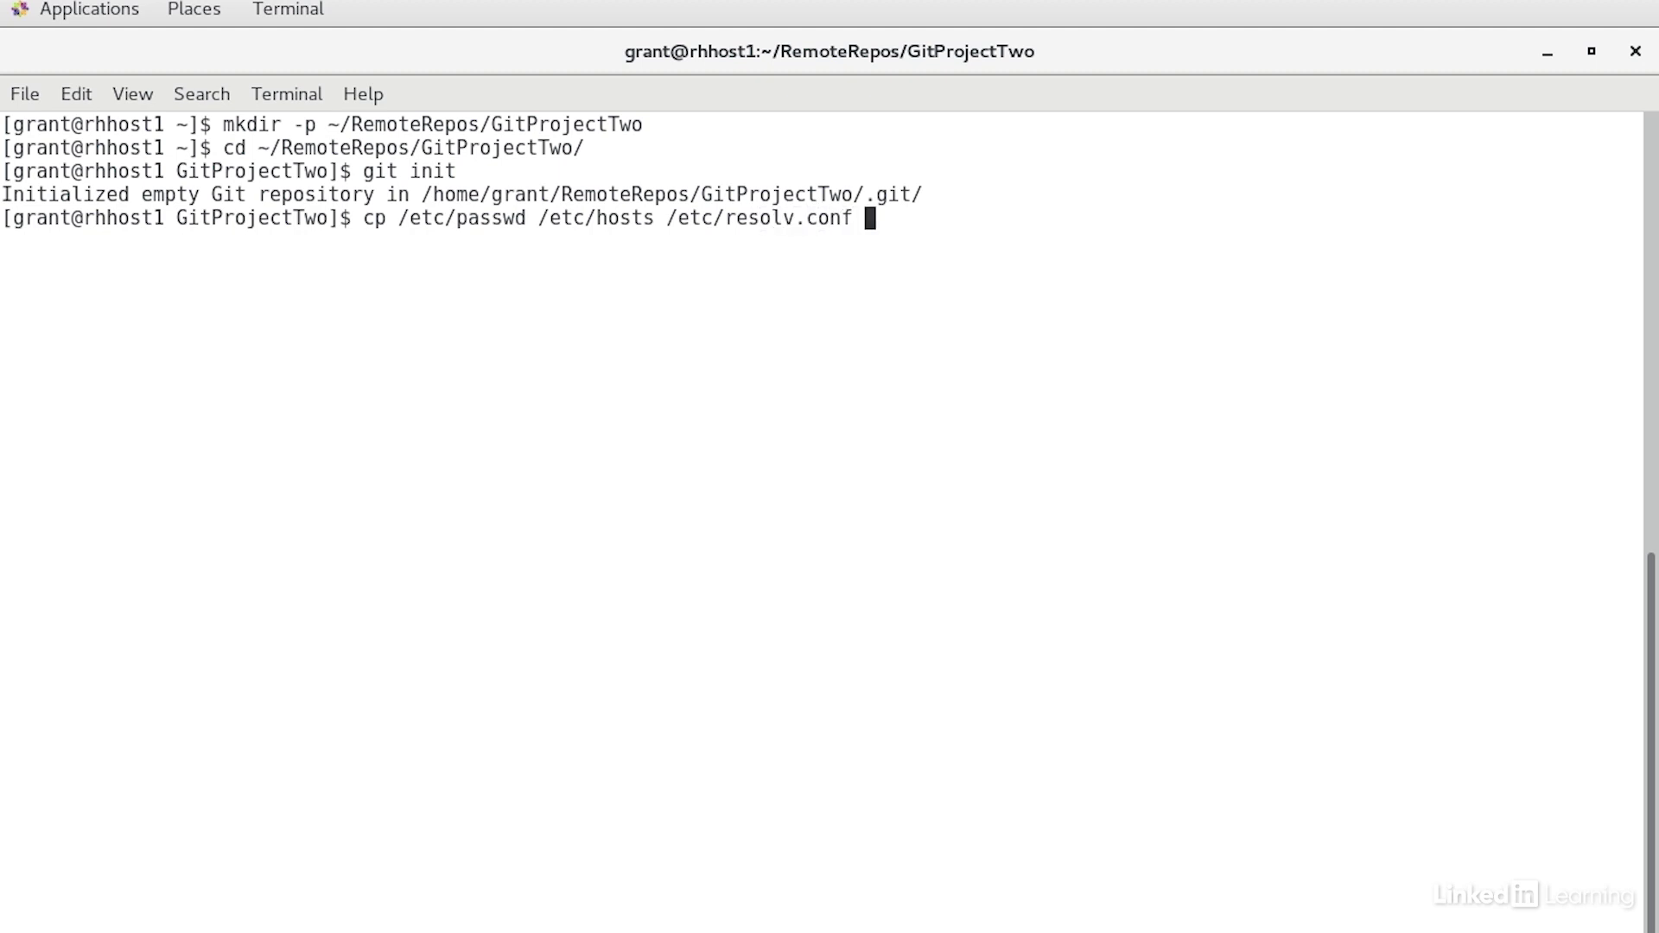
text(.)
Step: Copy passwd, hosts and resolv.conf into the repository and commit them as 'Initial Commit'
key(Return)
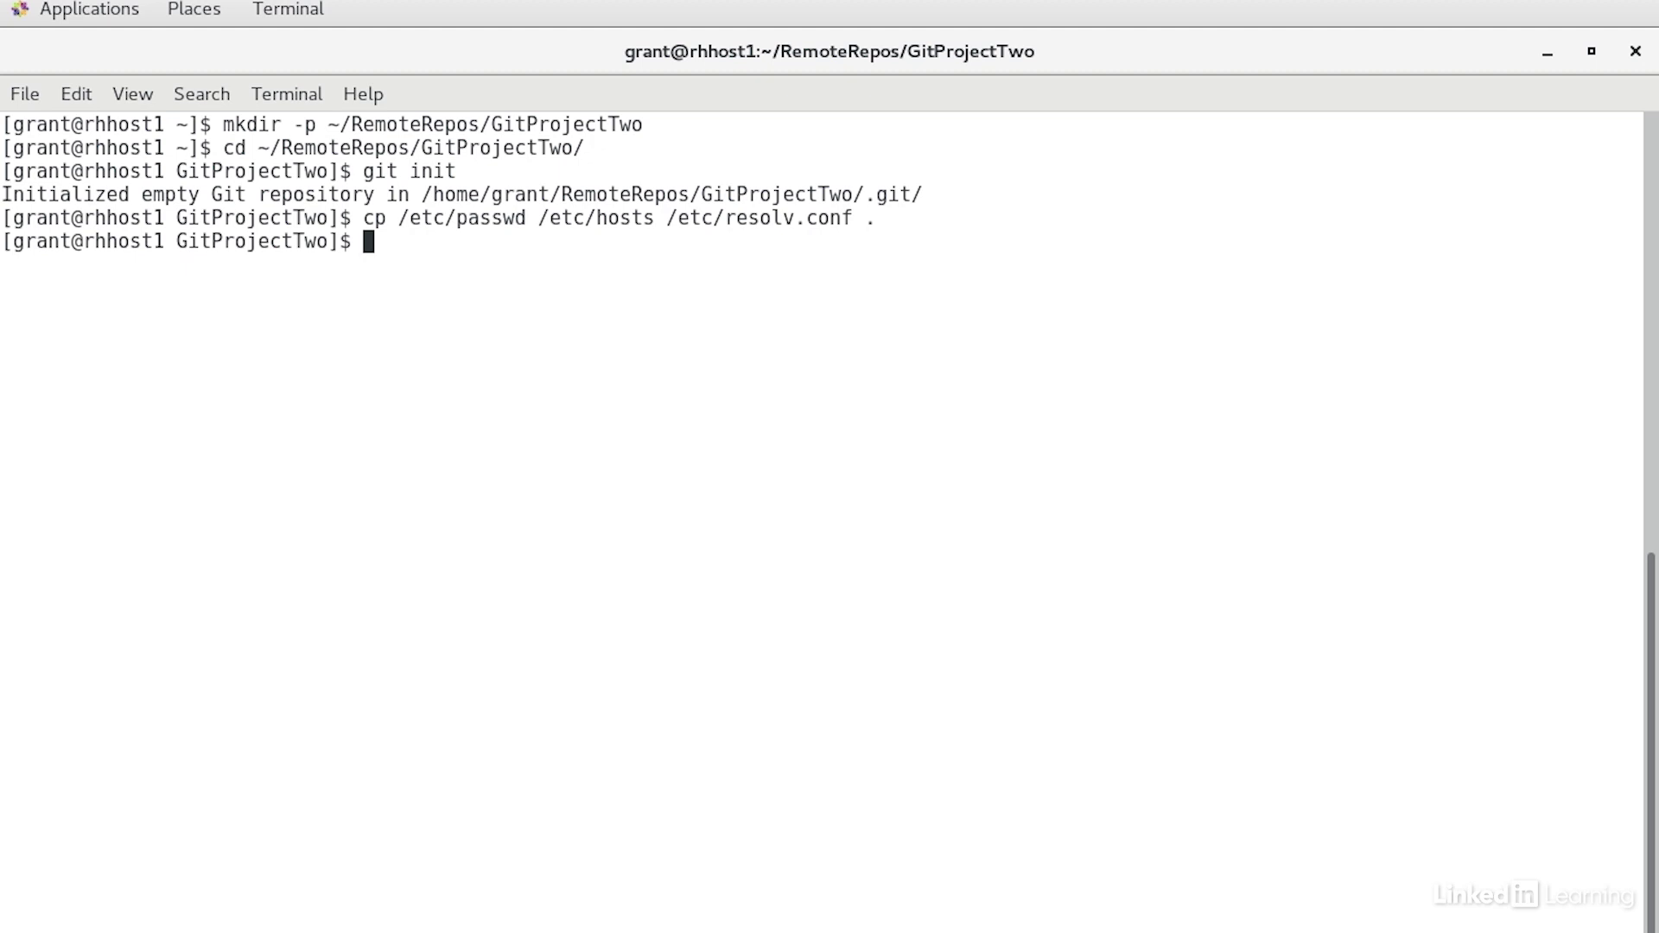
text(git)
text( add .)
key(Return)
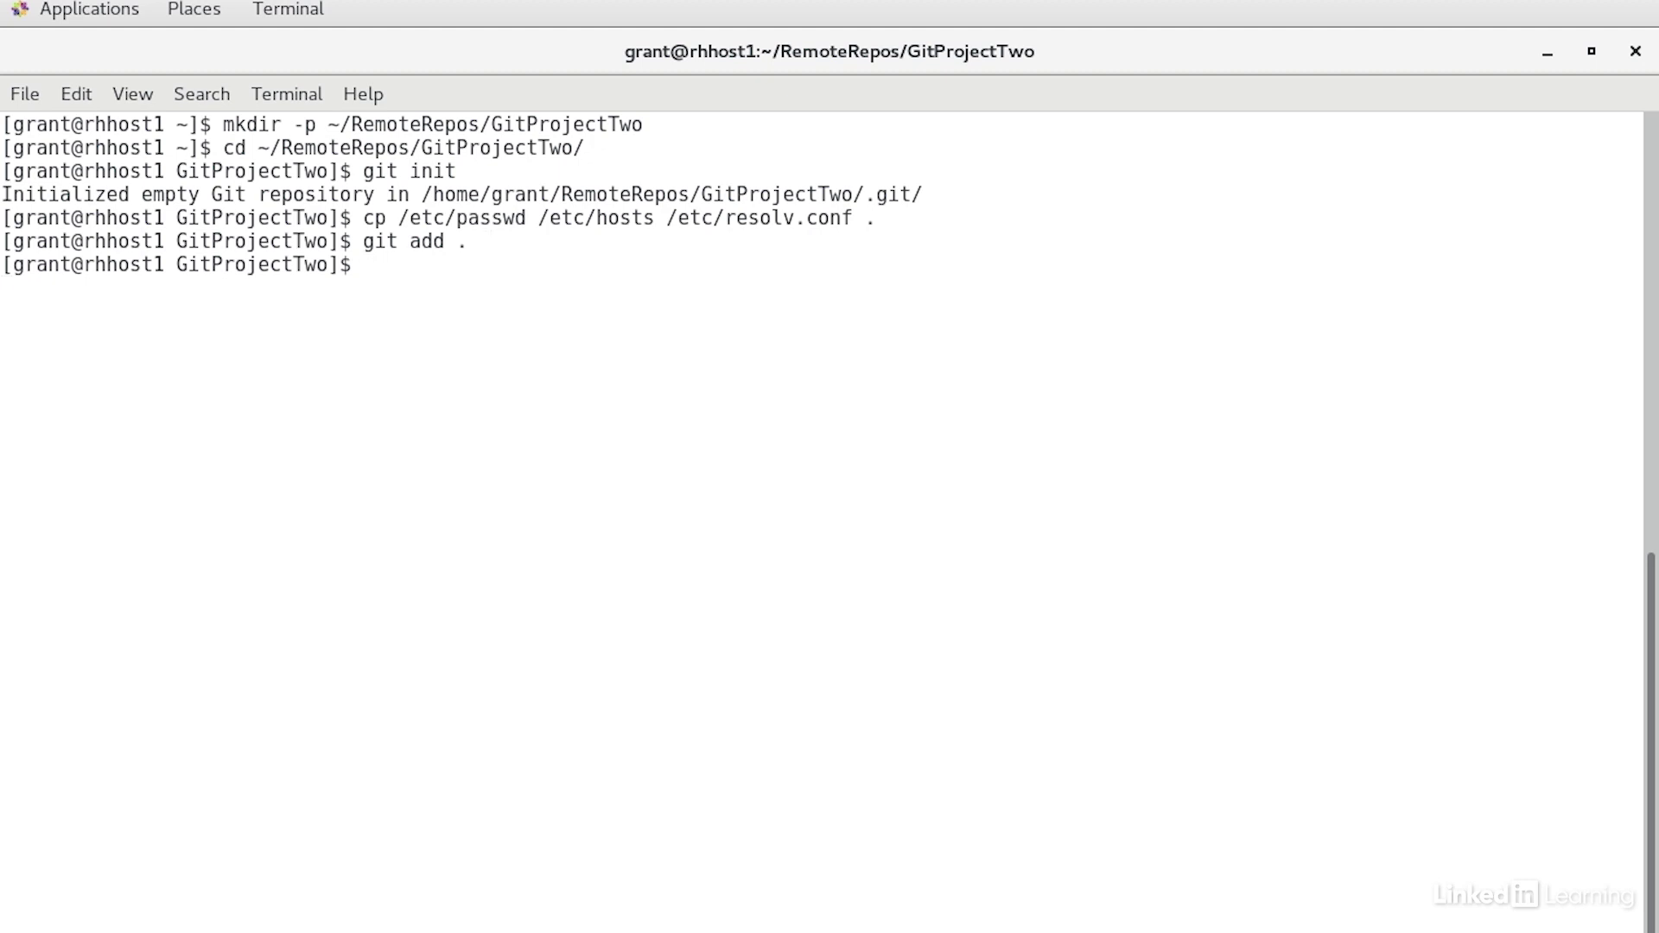
text(git c)
text(ommit -m )
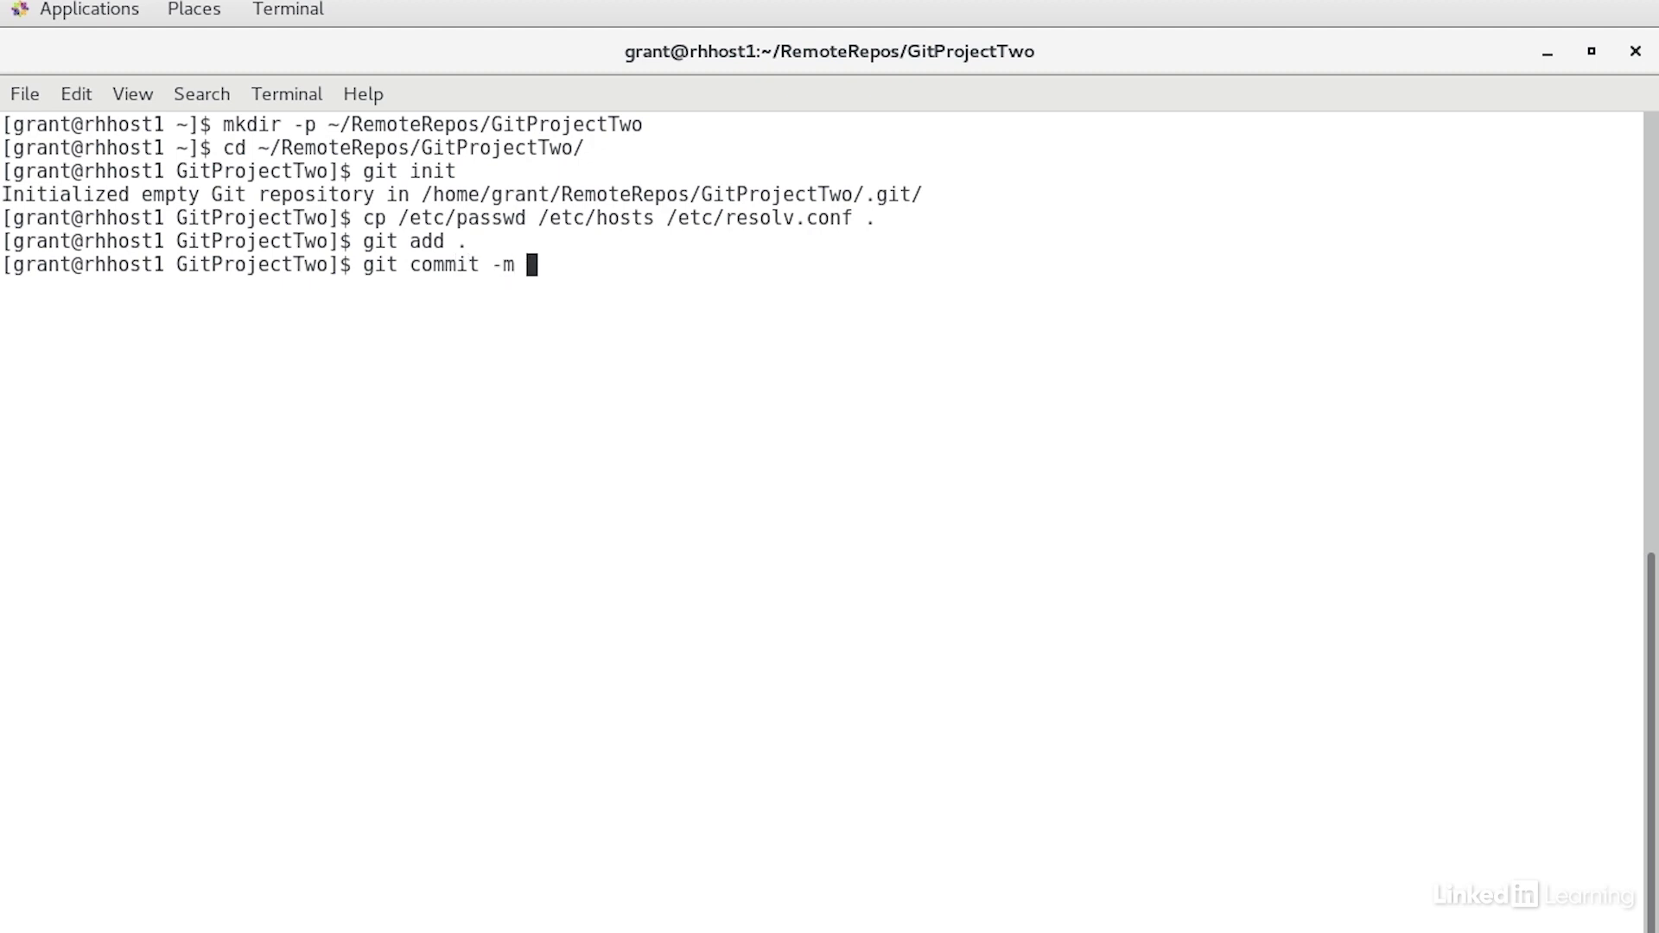
text("Initi)
text(al Com)
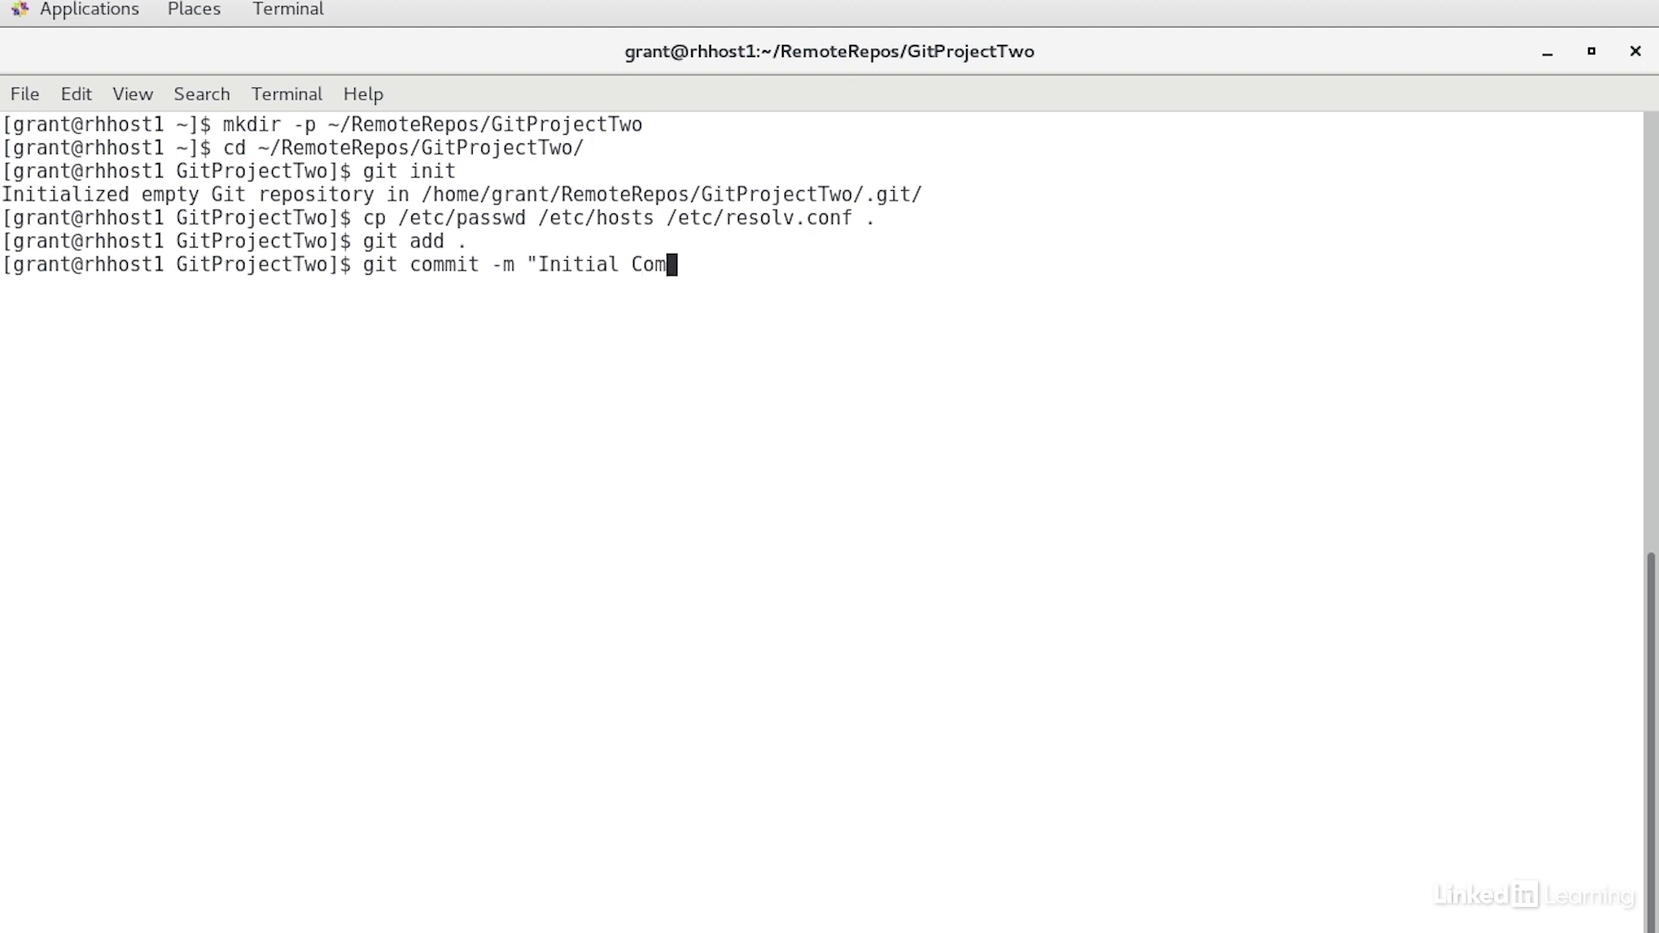
text(mit")
key(Return)
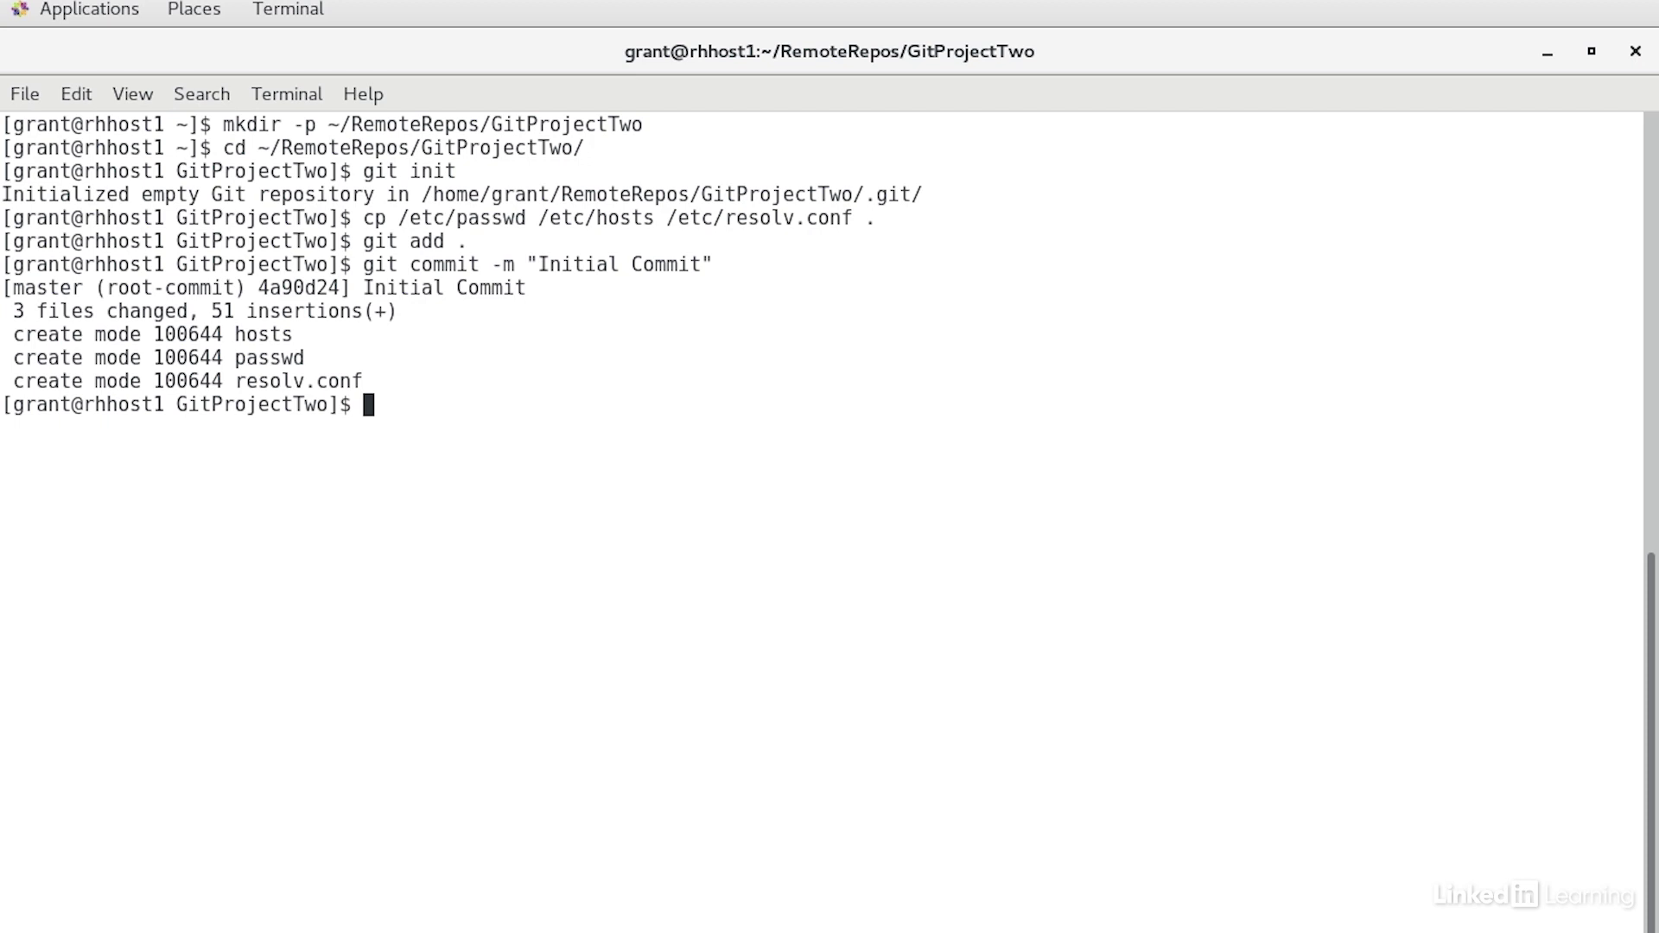
text(git rem)
text(ote add )
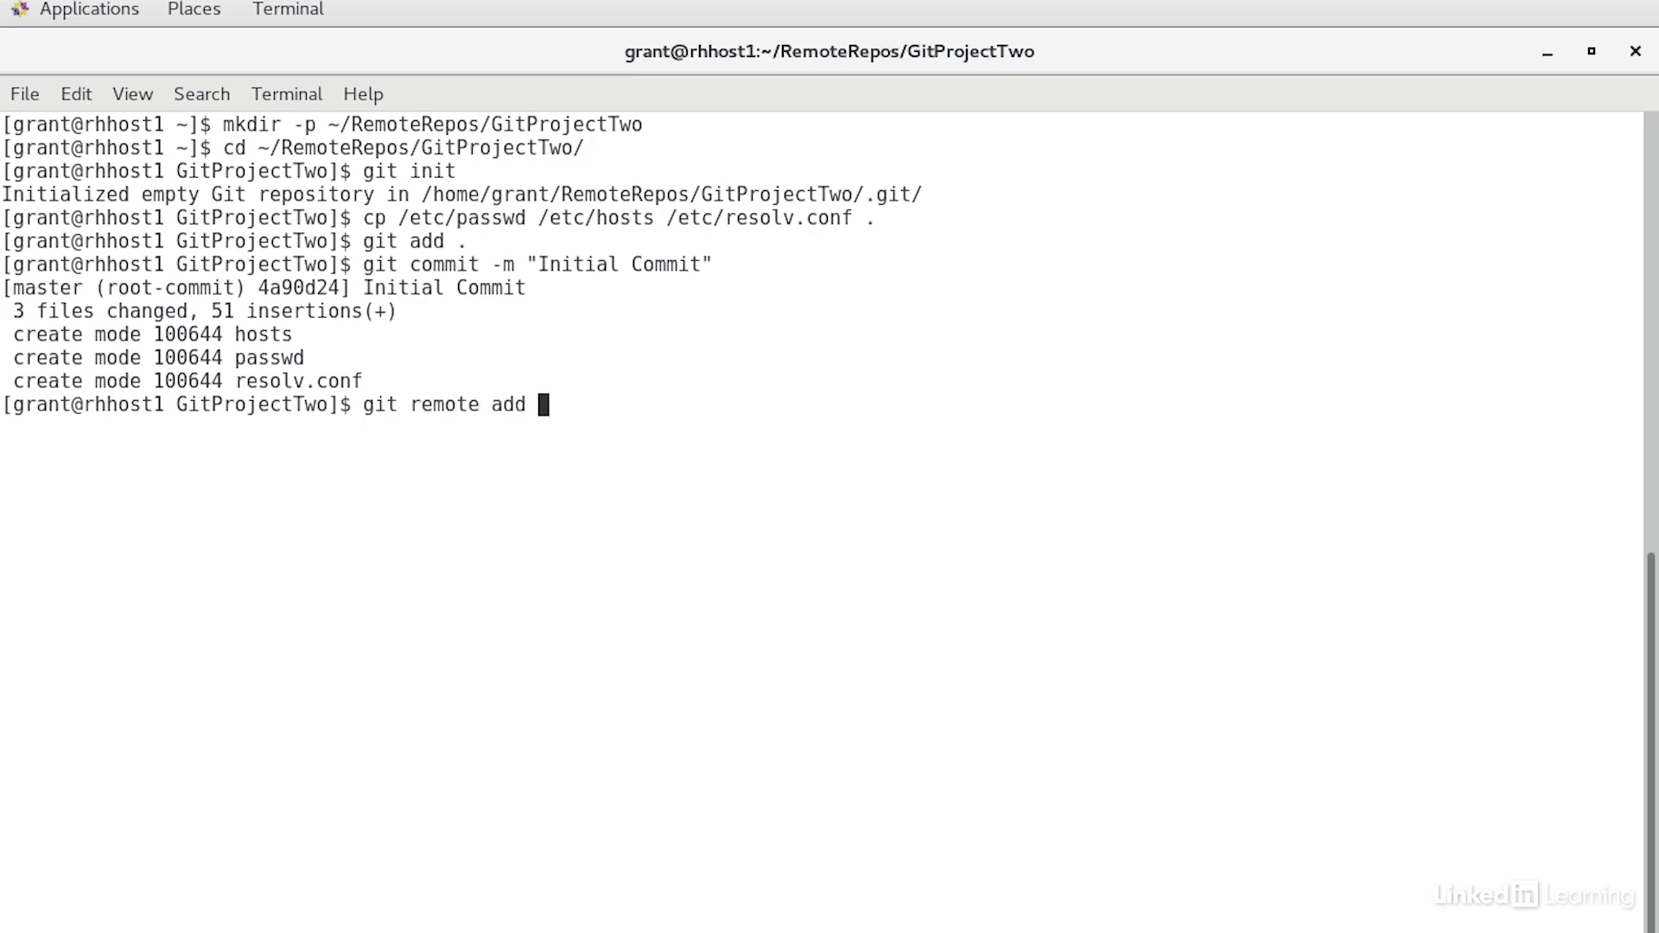
text(origin git)
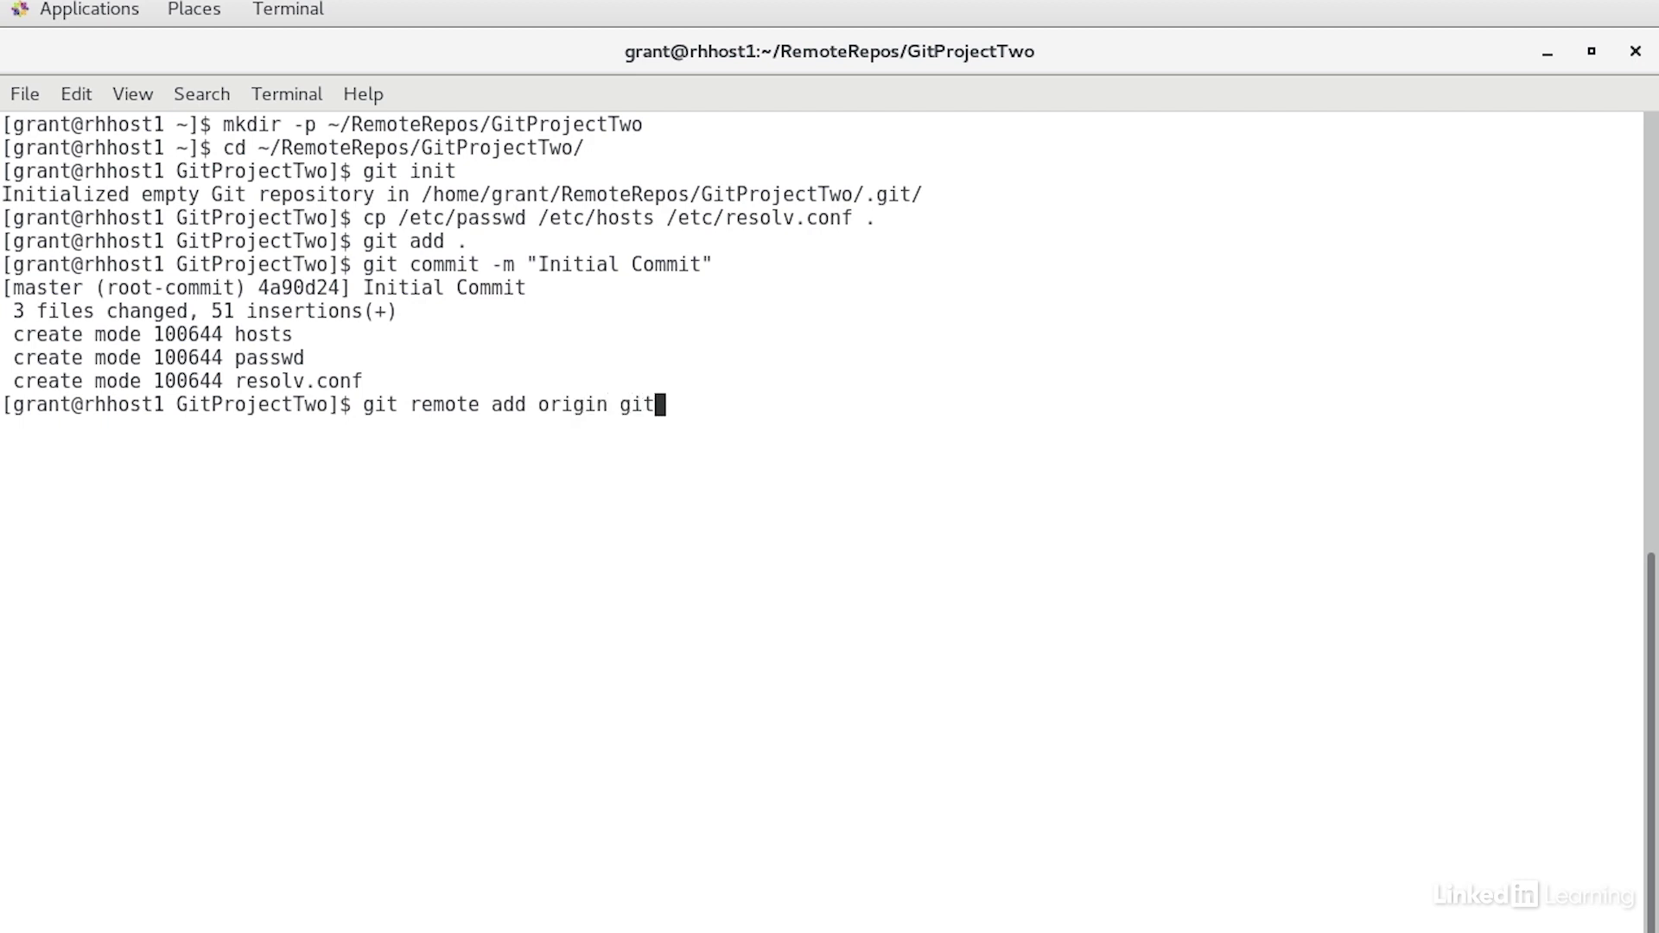
text(@)
text(192.168)
text(.1.125)
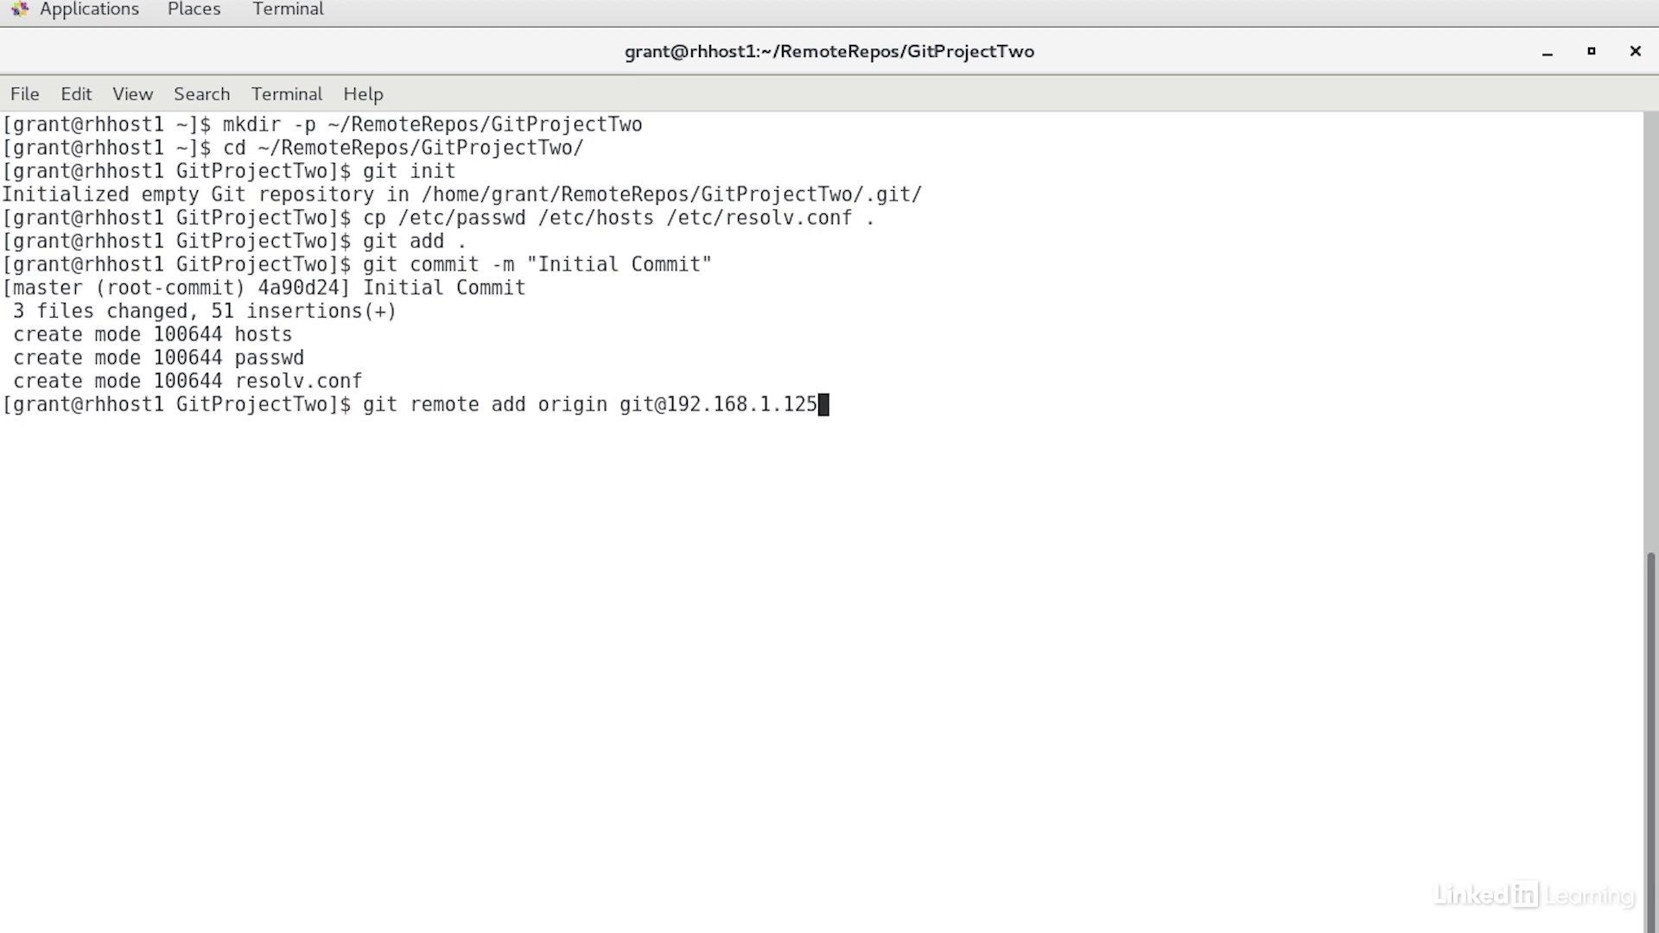
text(:/)
text(srv/git/)
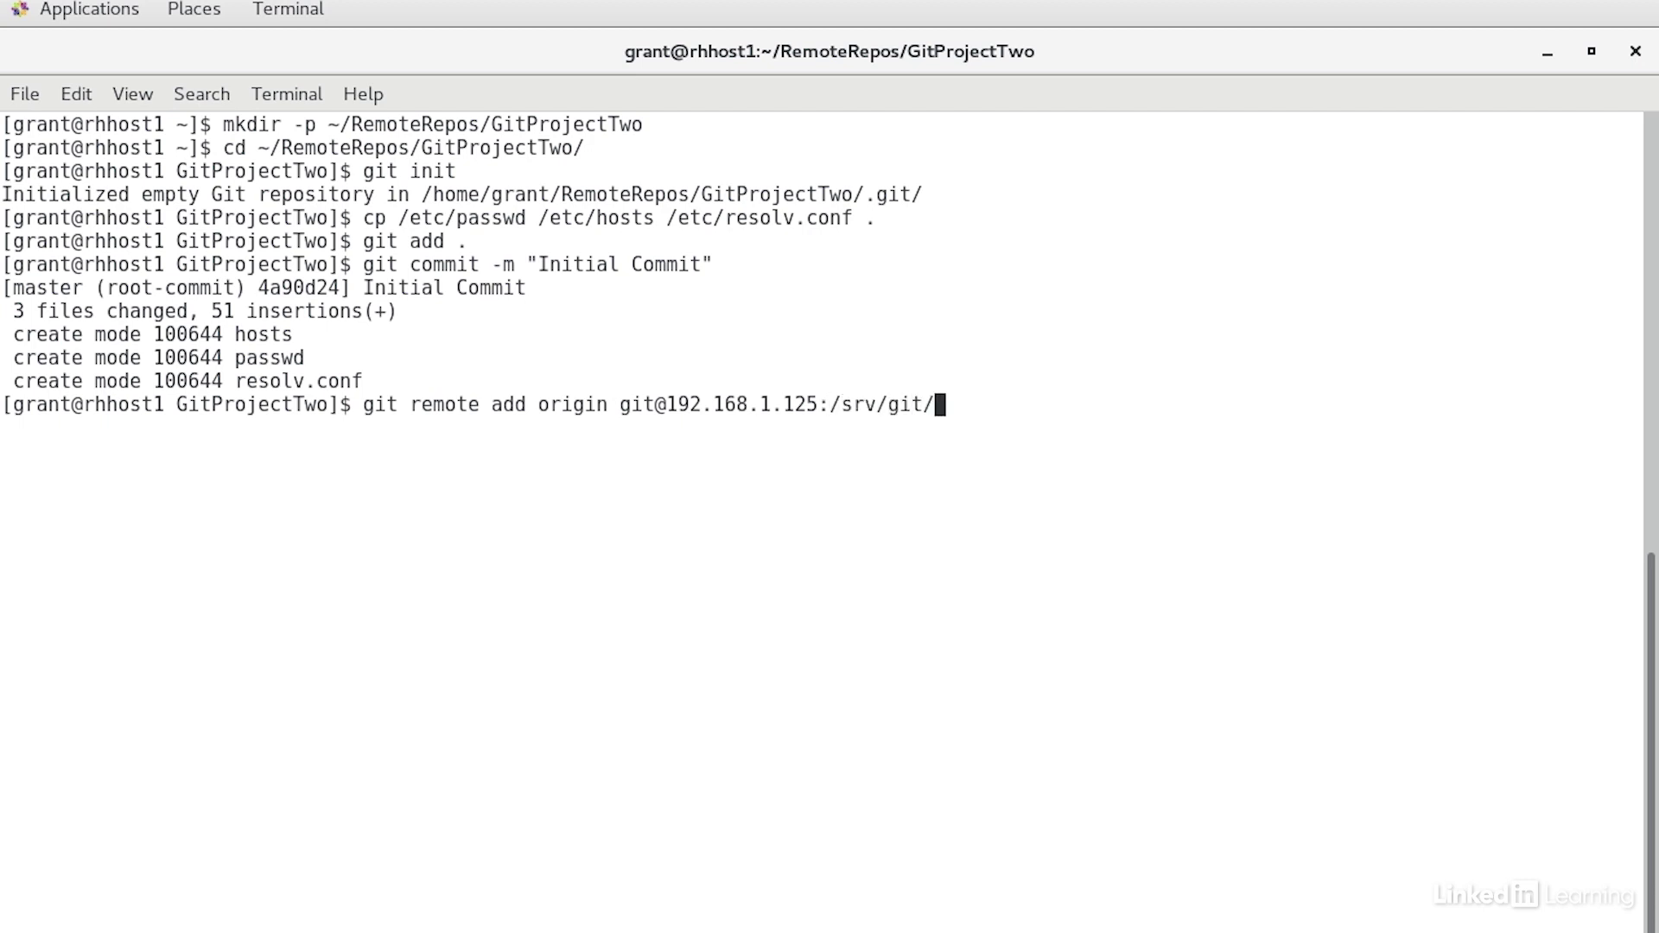
text(GitProjec)
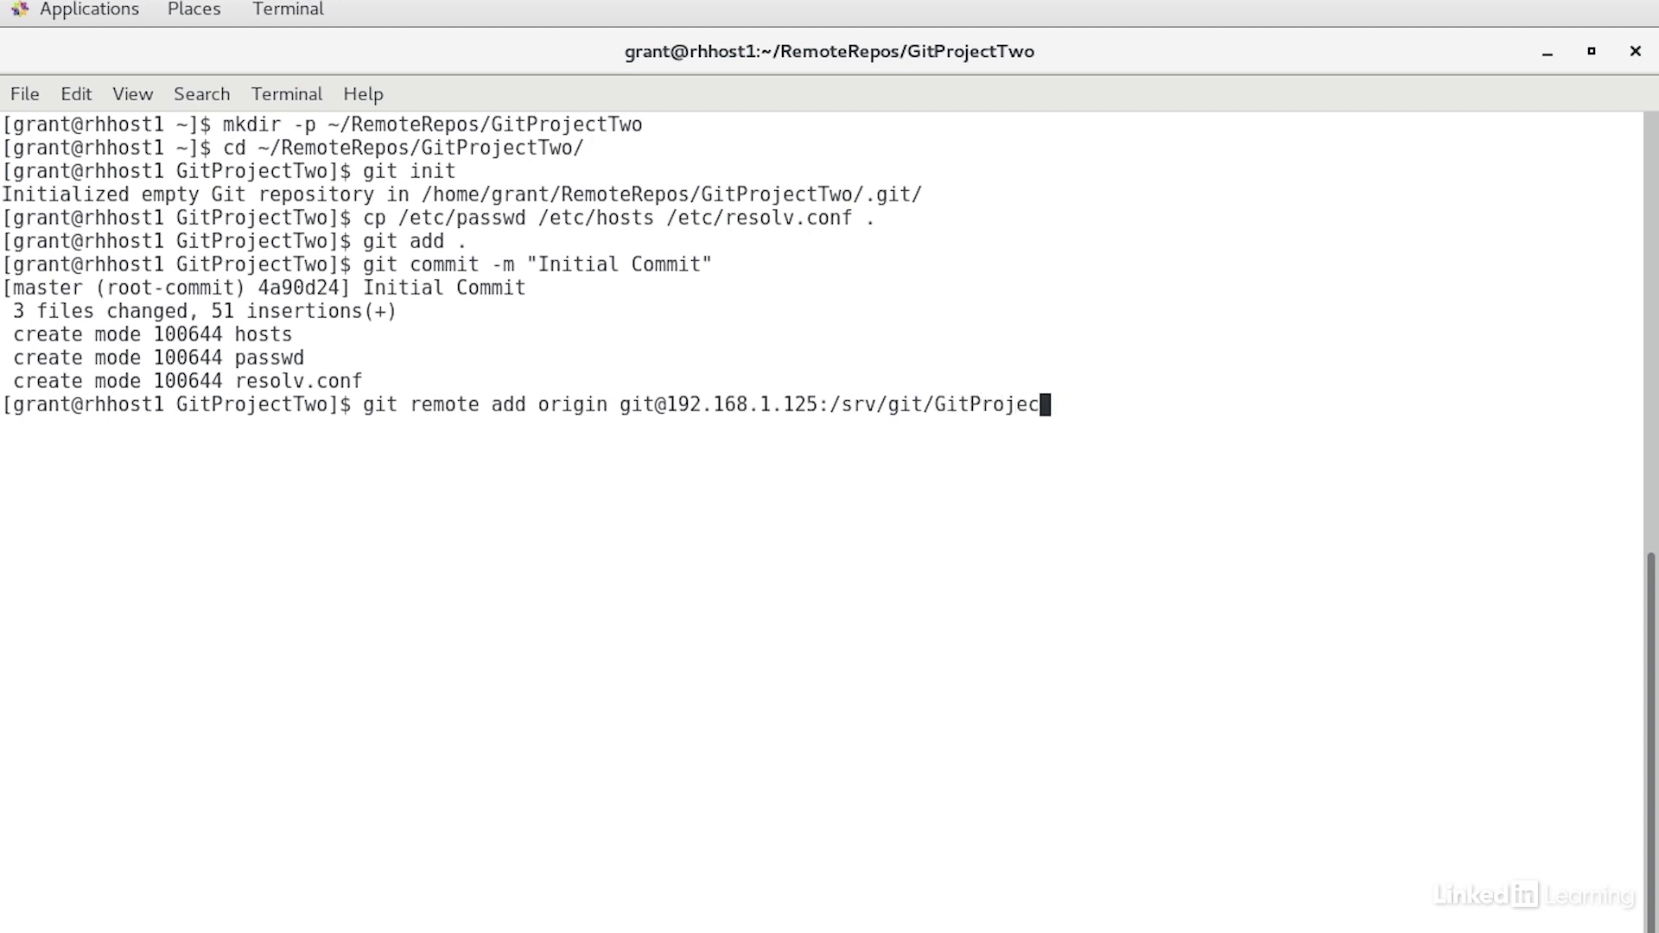
text(tTwo.g)
text(it)
key(Return)
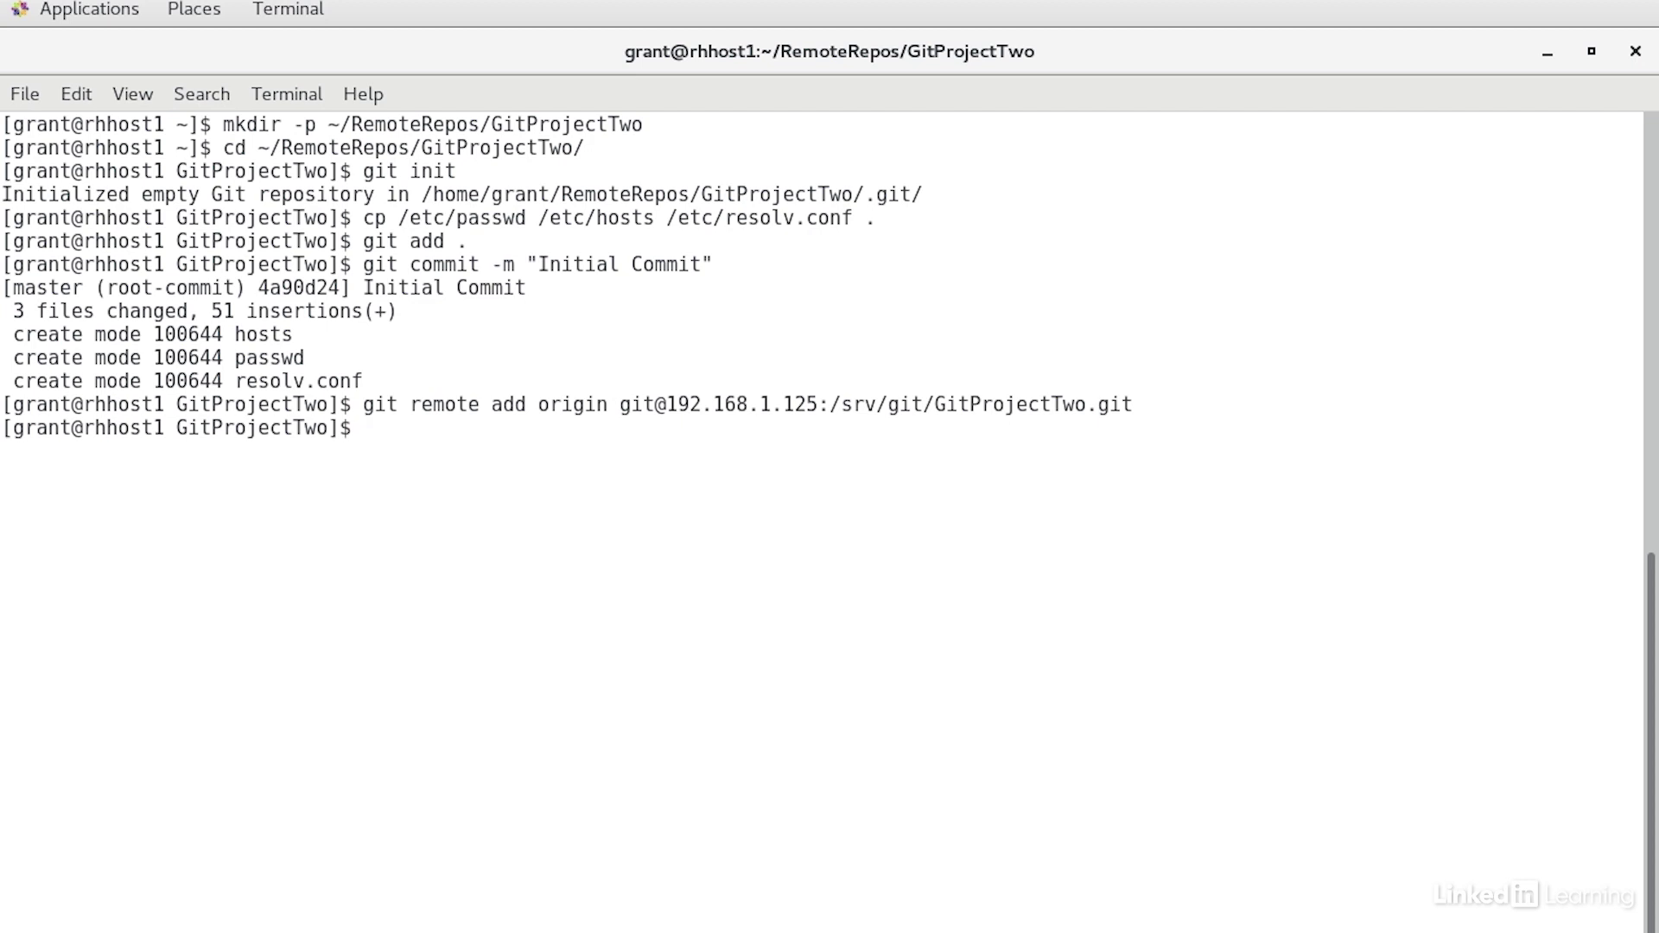
text(git )
text(remote -v)
key(Return)
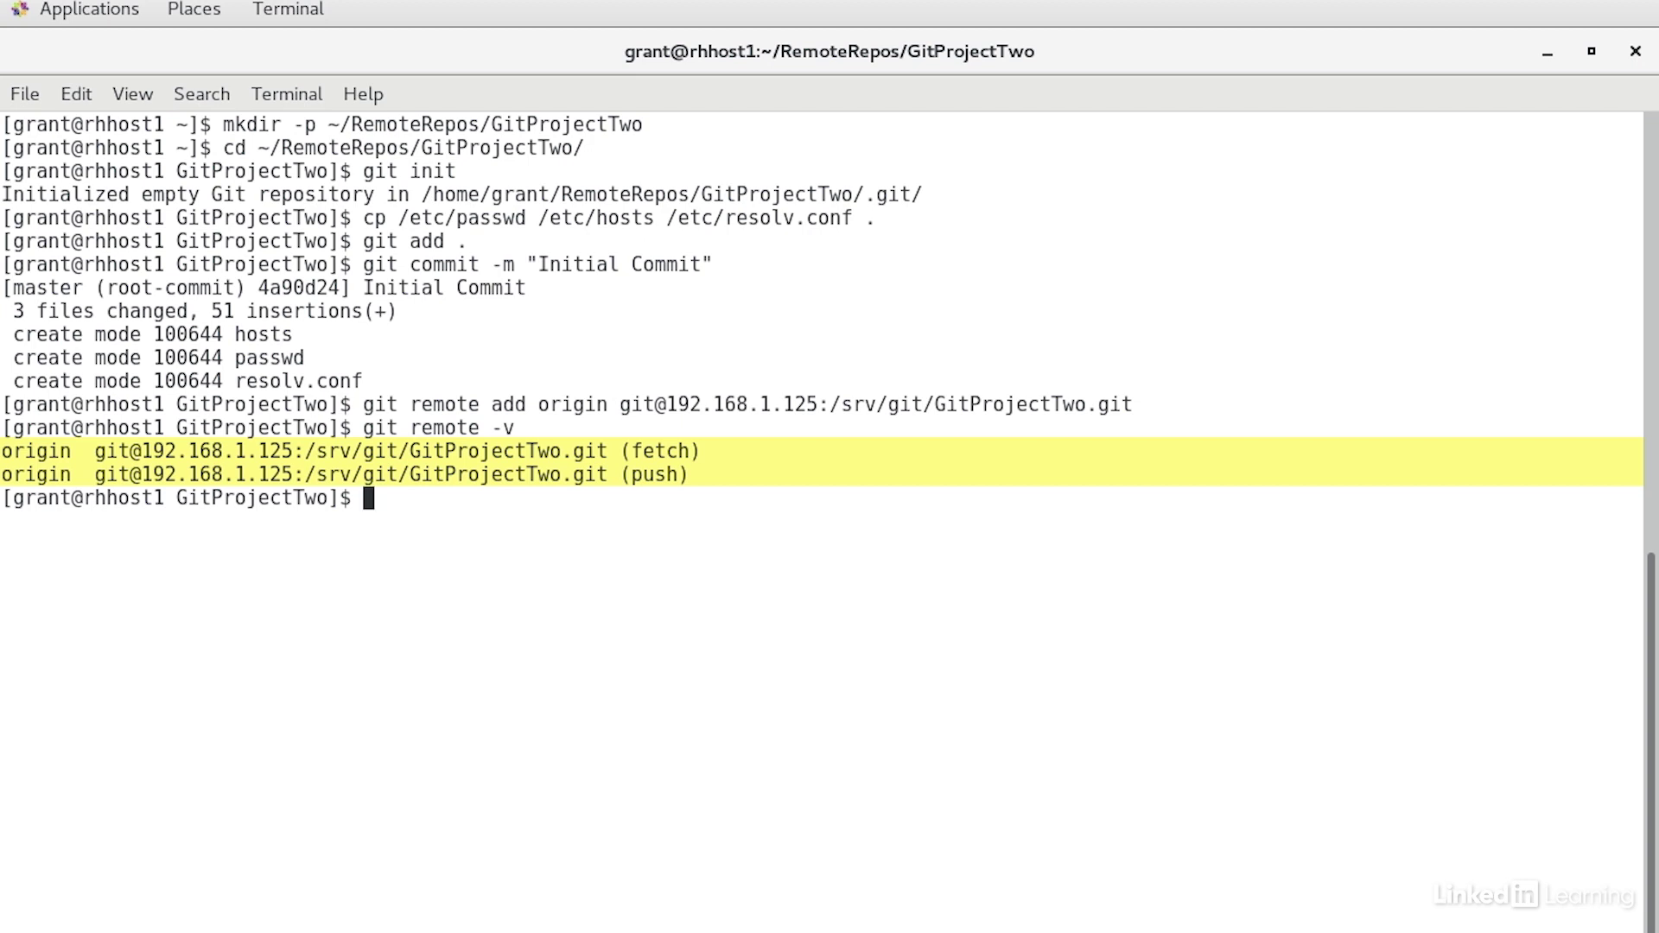
text(git p)
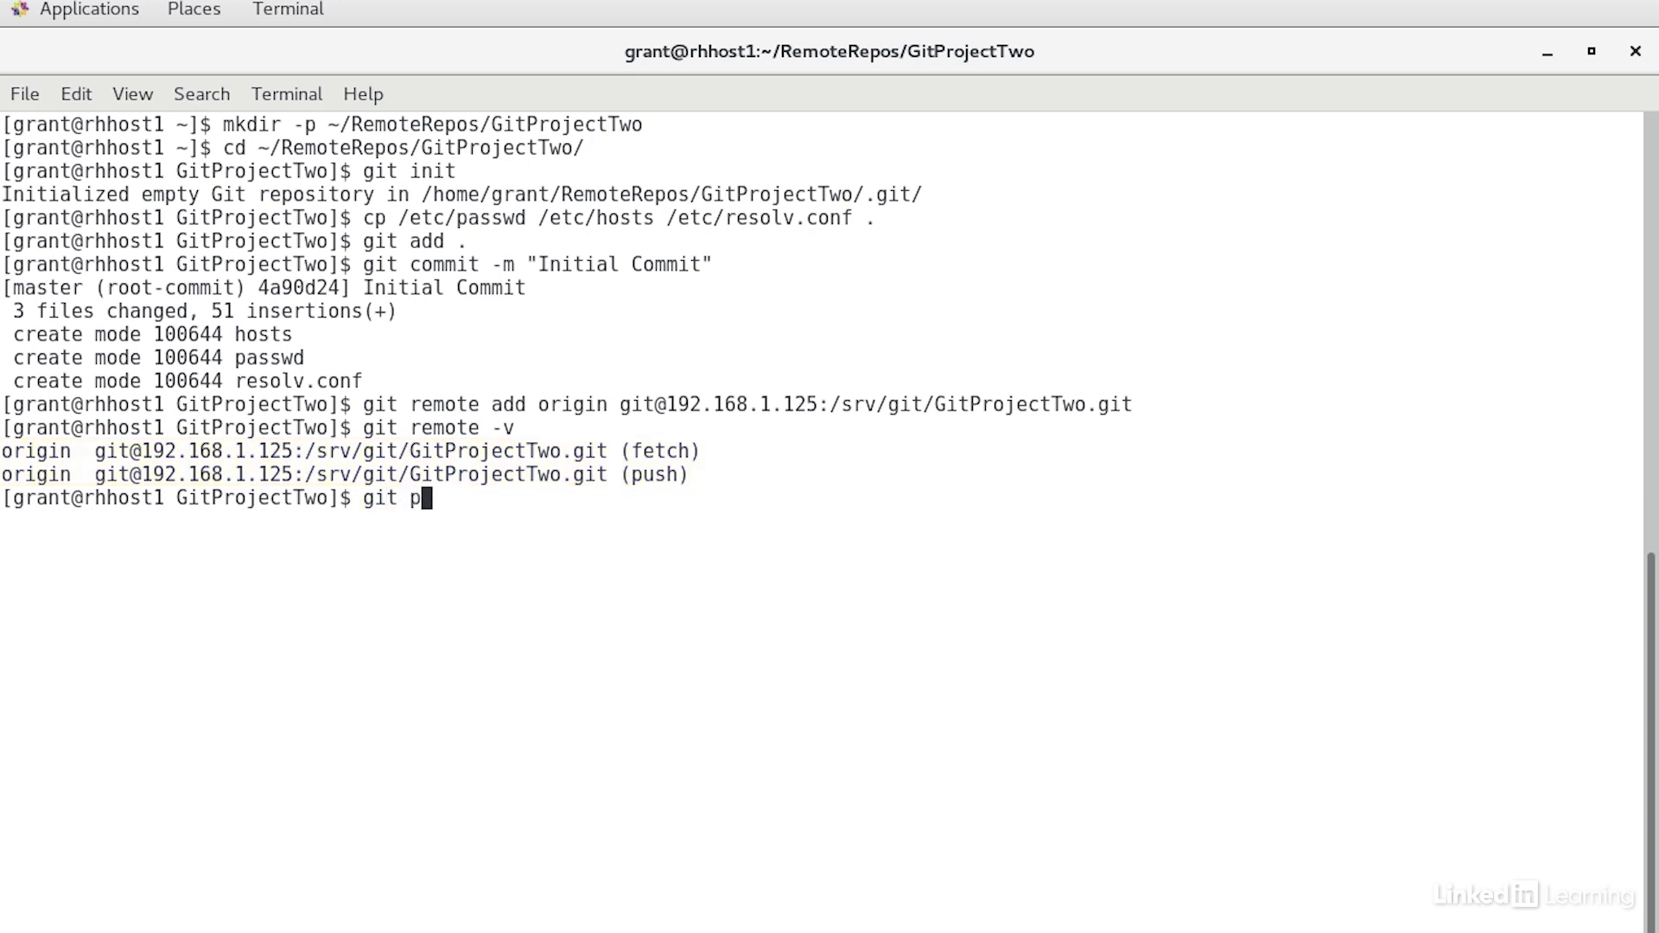
text(ush origin )
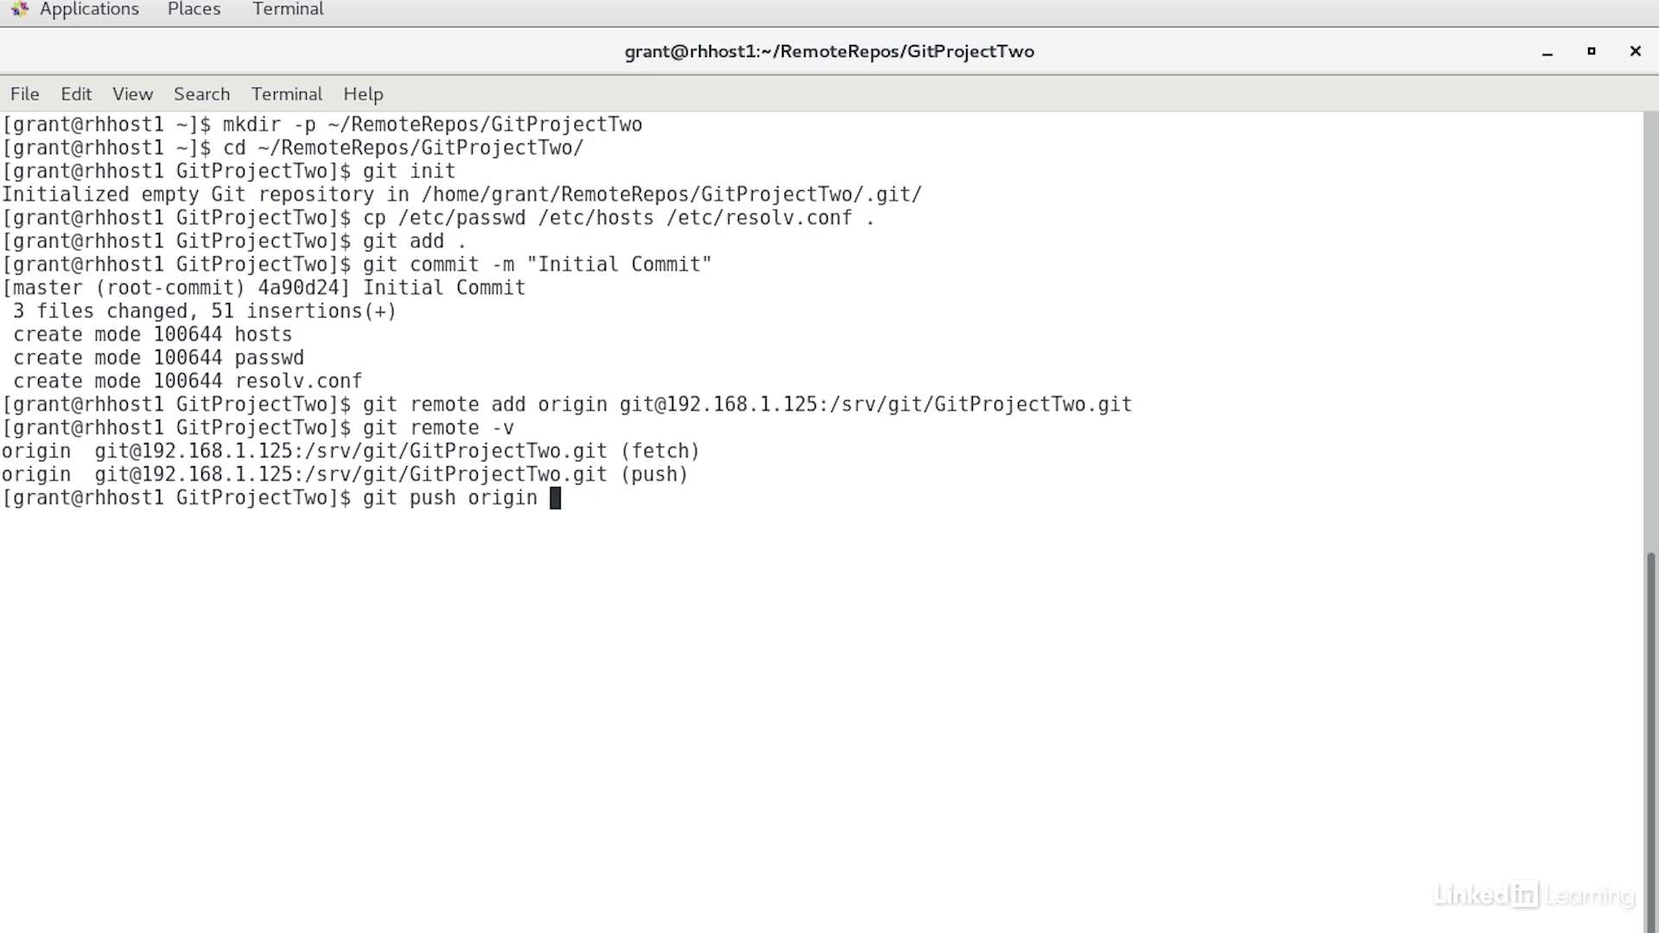
text(master)
Step: Push master to origin, accepting the 192.168.1.125 host key and entering the git password
key(Return)
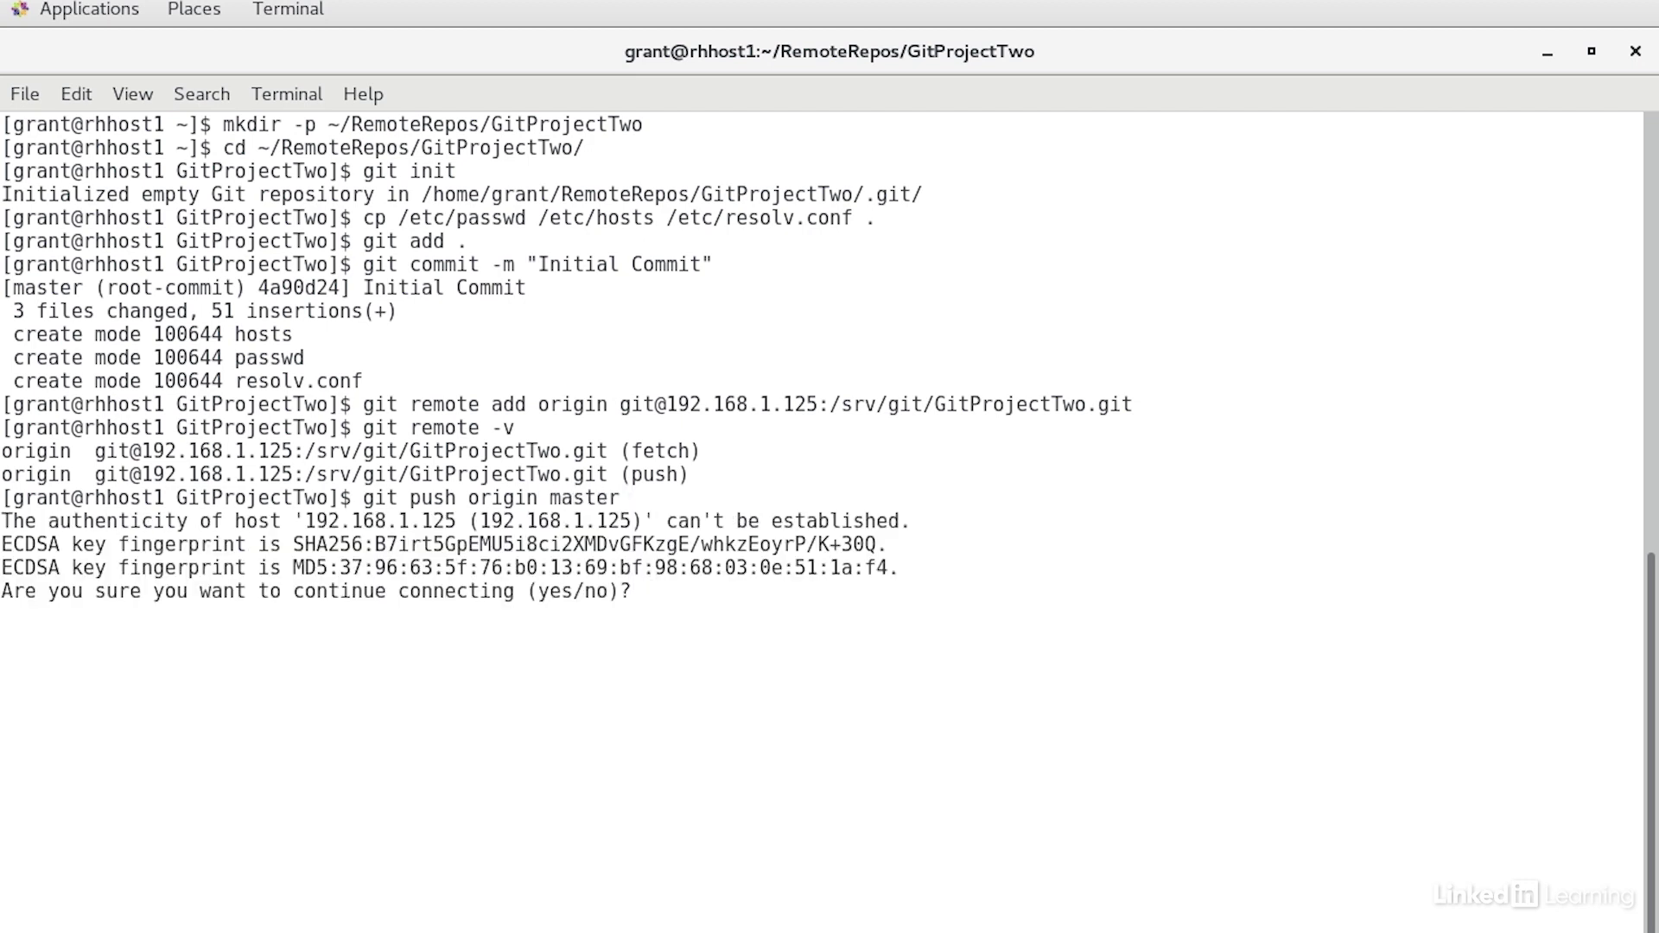
text(yes)
key(Return)
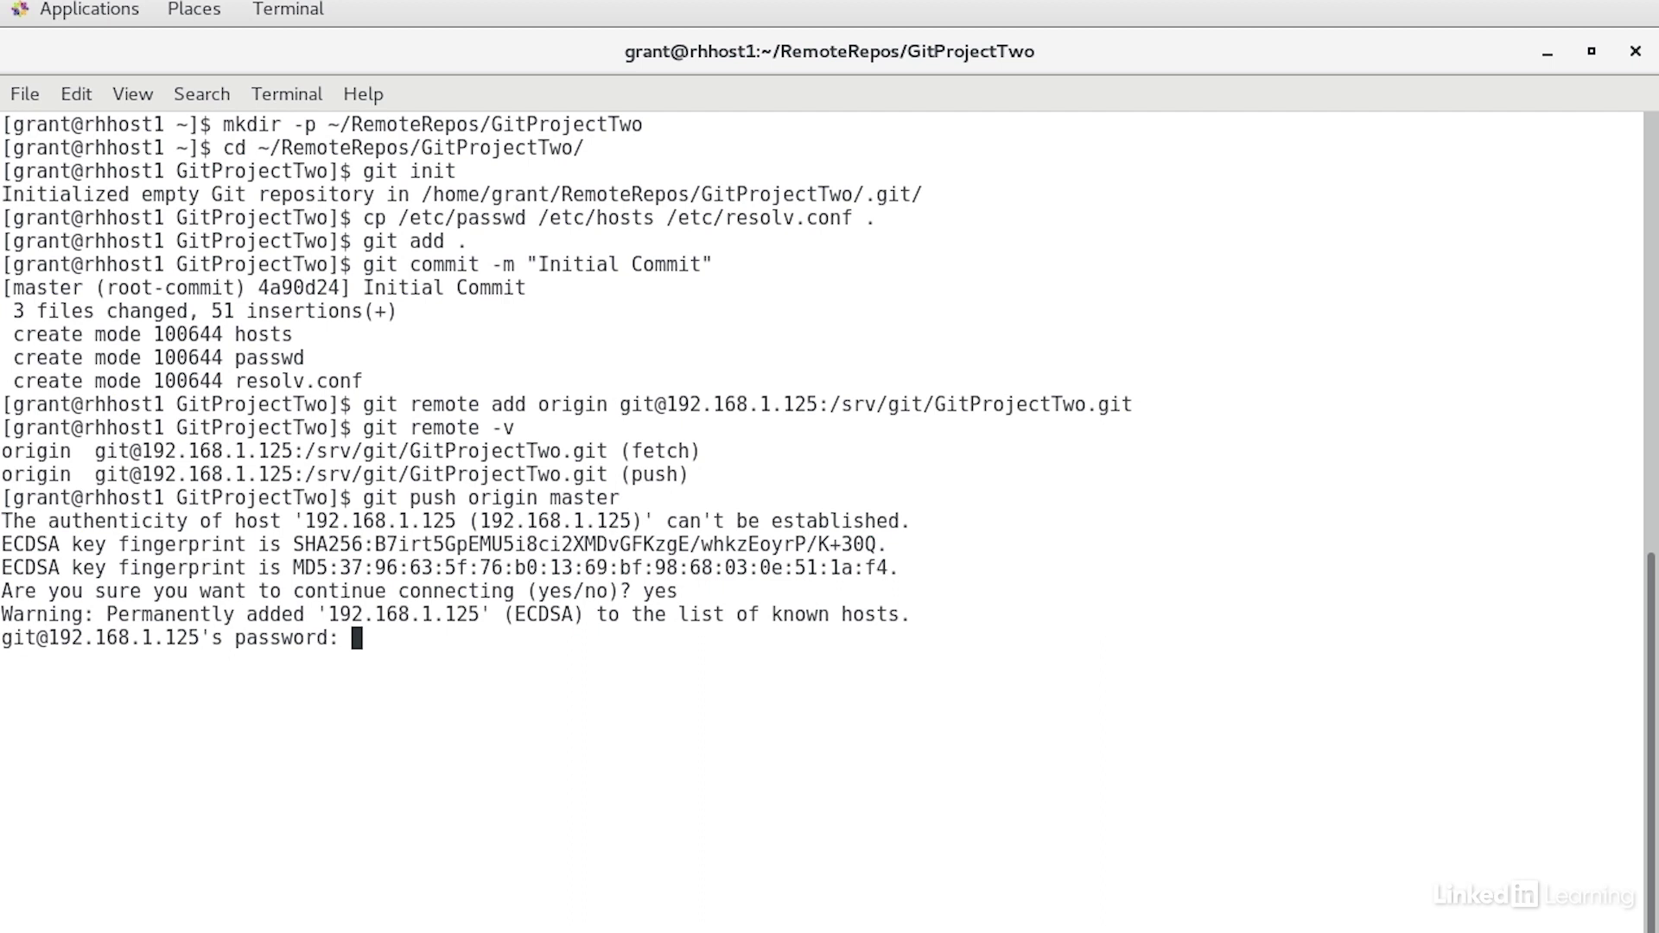
key(Return)
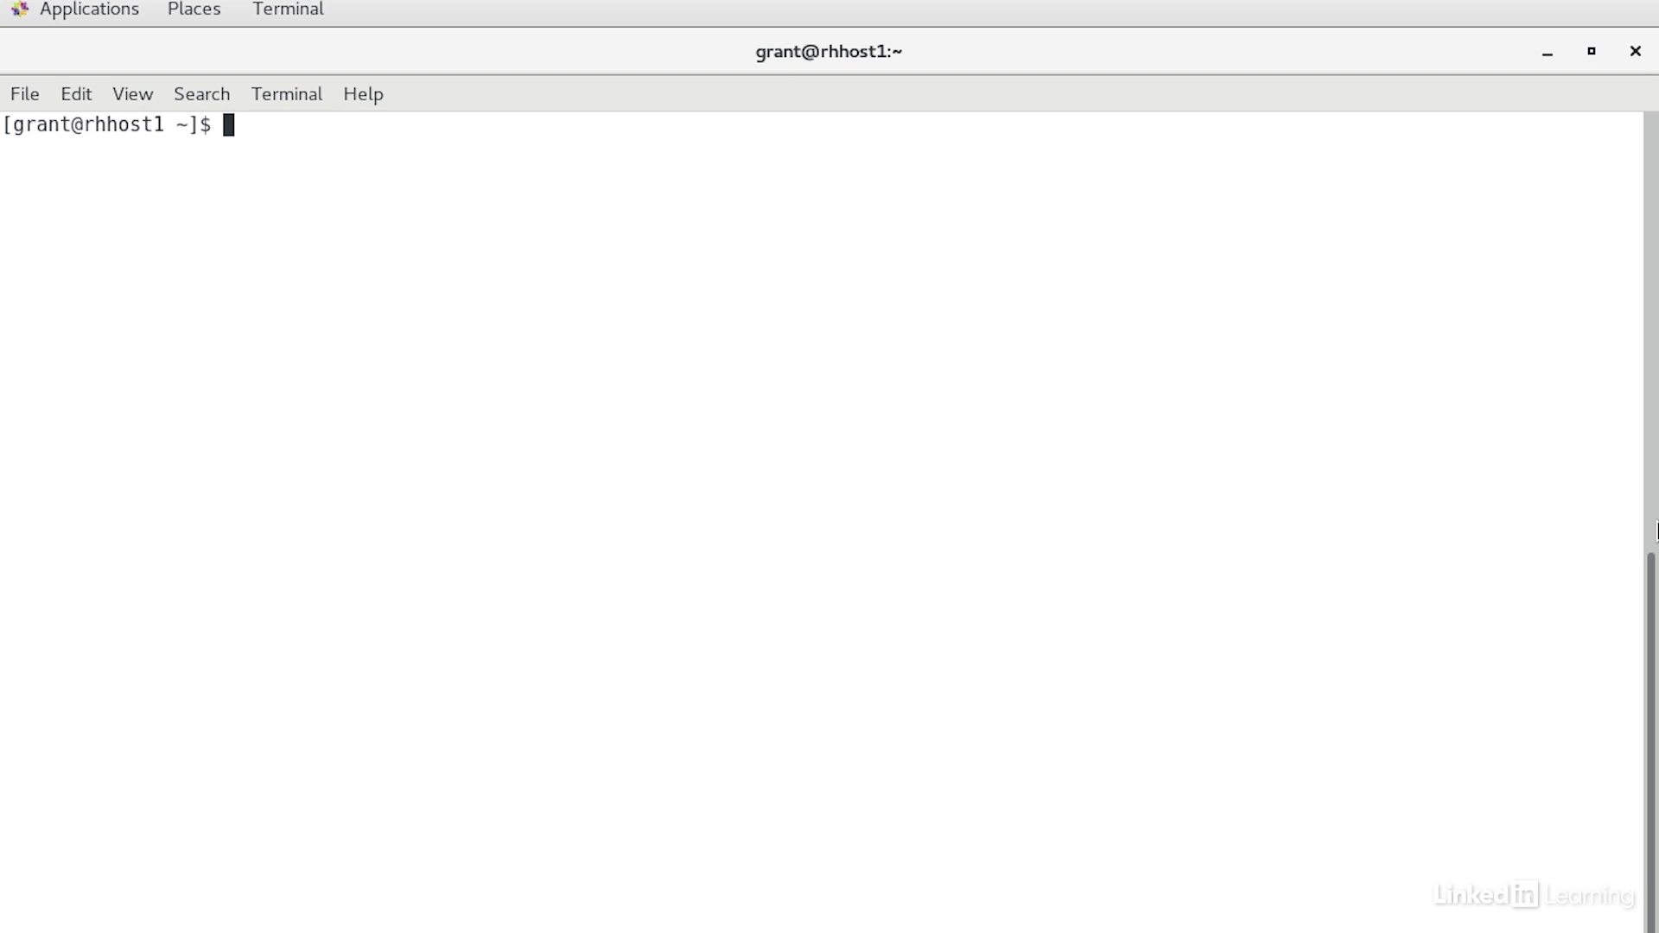
text(ssh-k)
text(eygen -t )
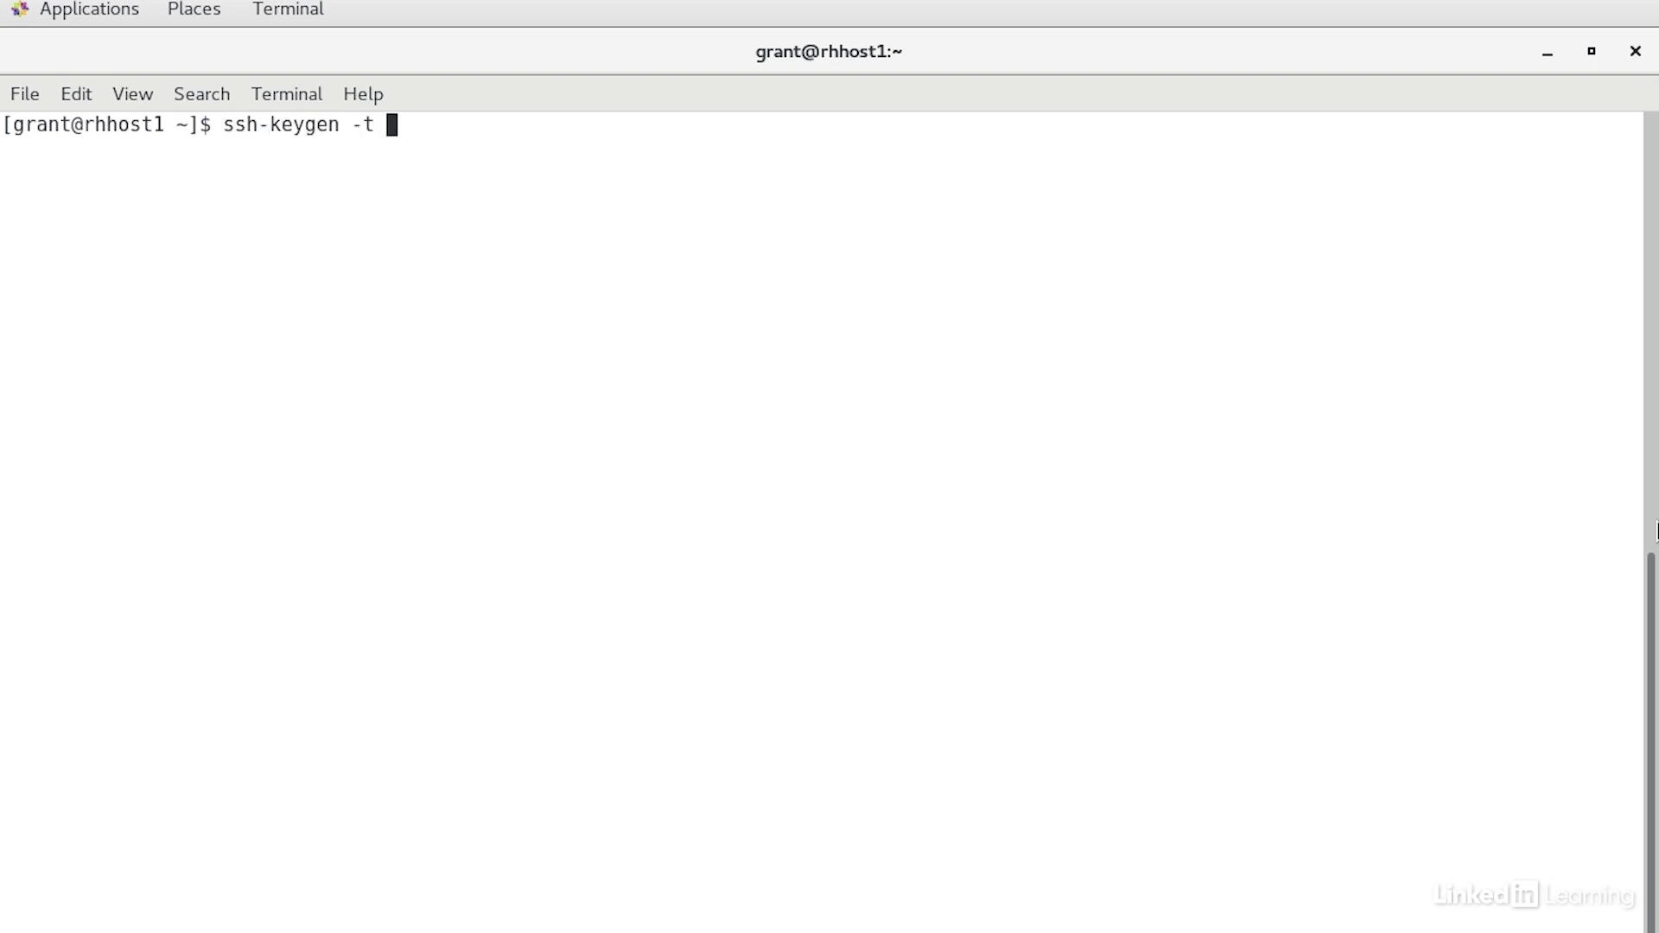
text(rsa )
text(-b 409)
text(6 )
text(-C )
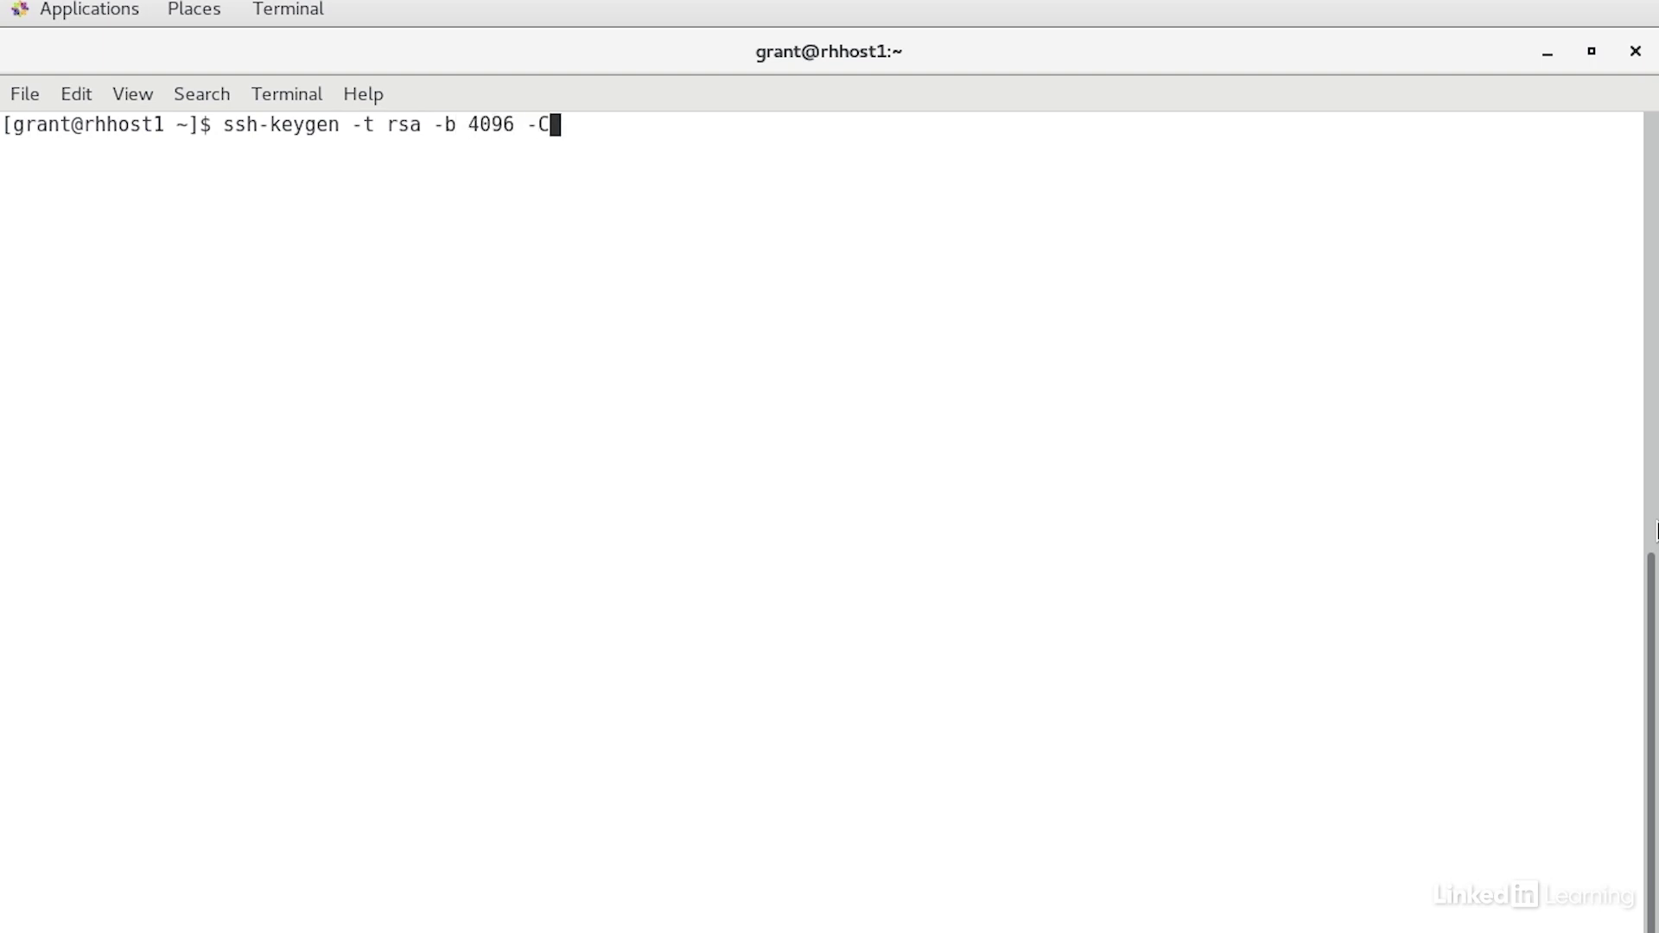
text(")
text(grant@r)
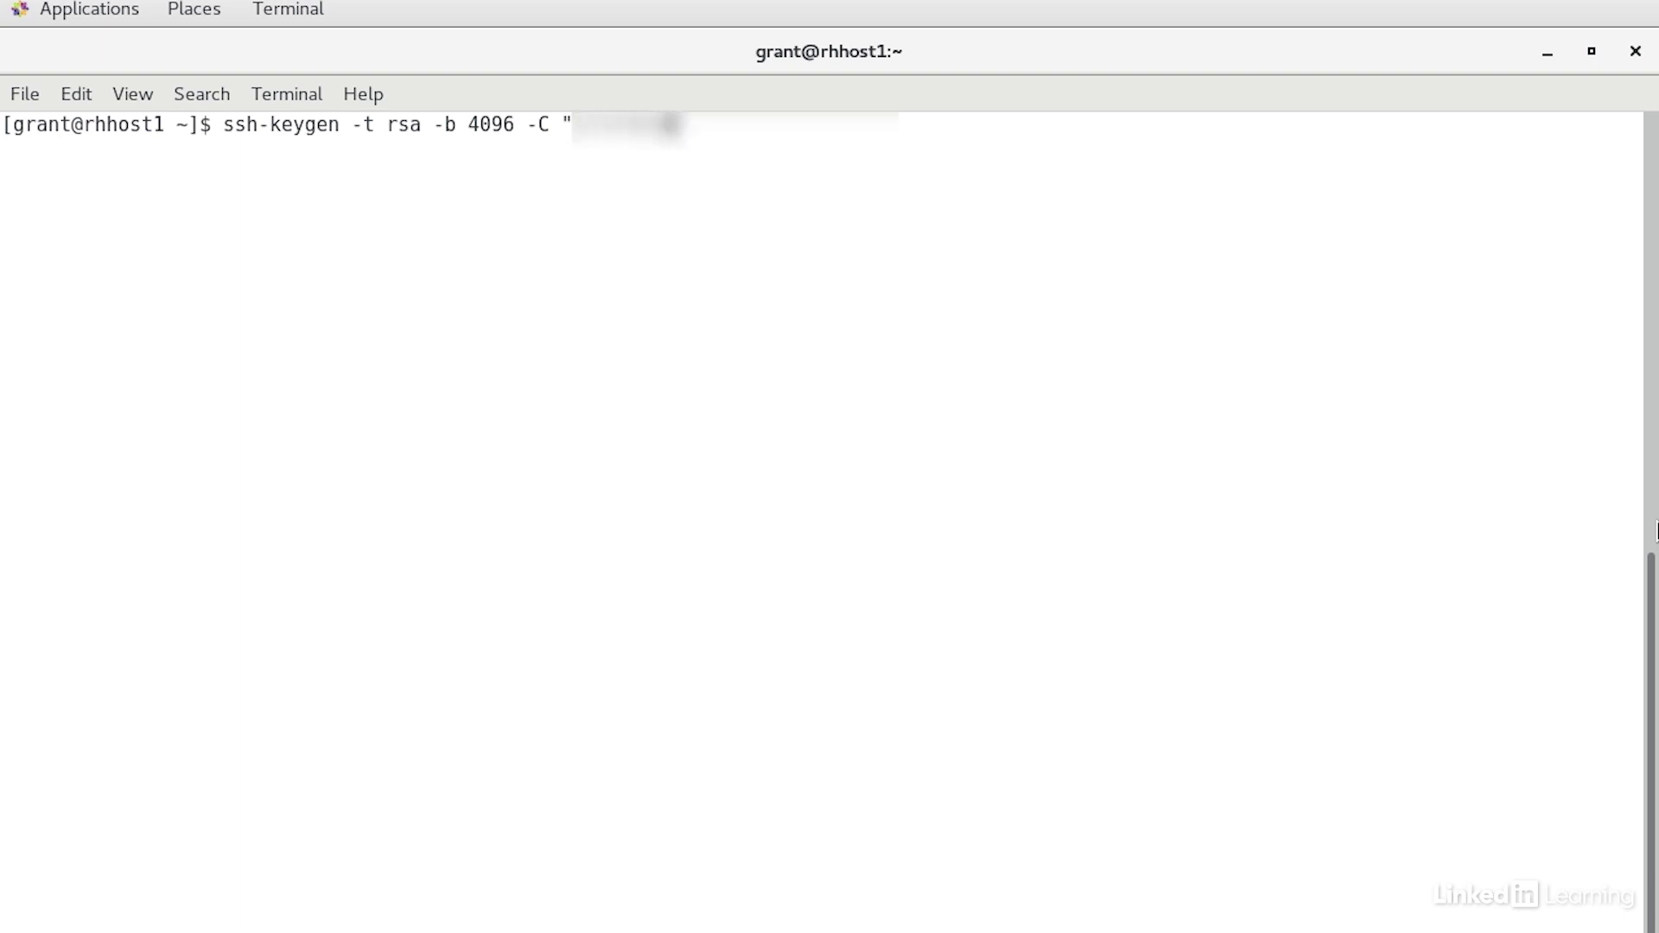
text(hhost1.example)
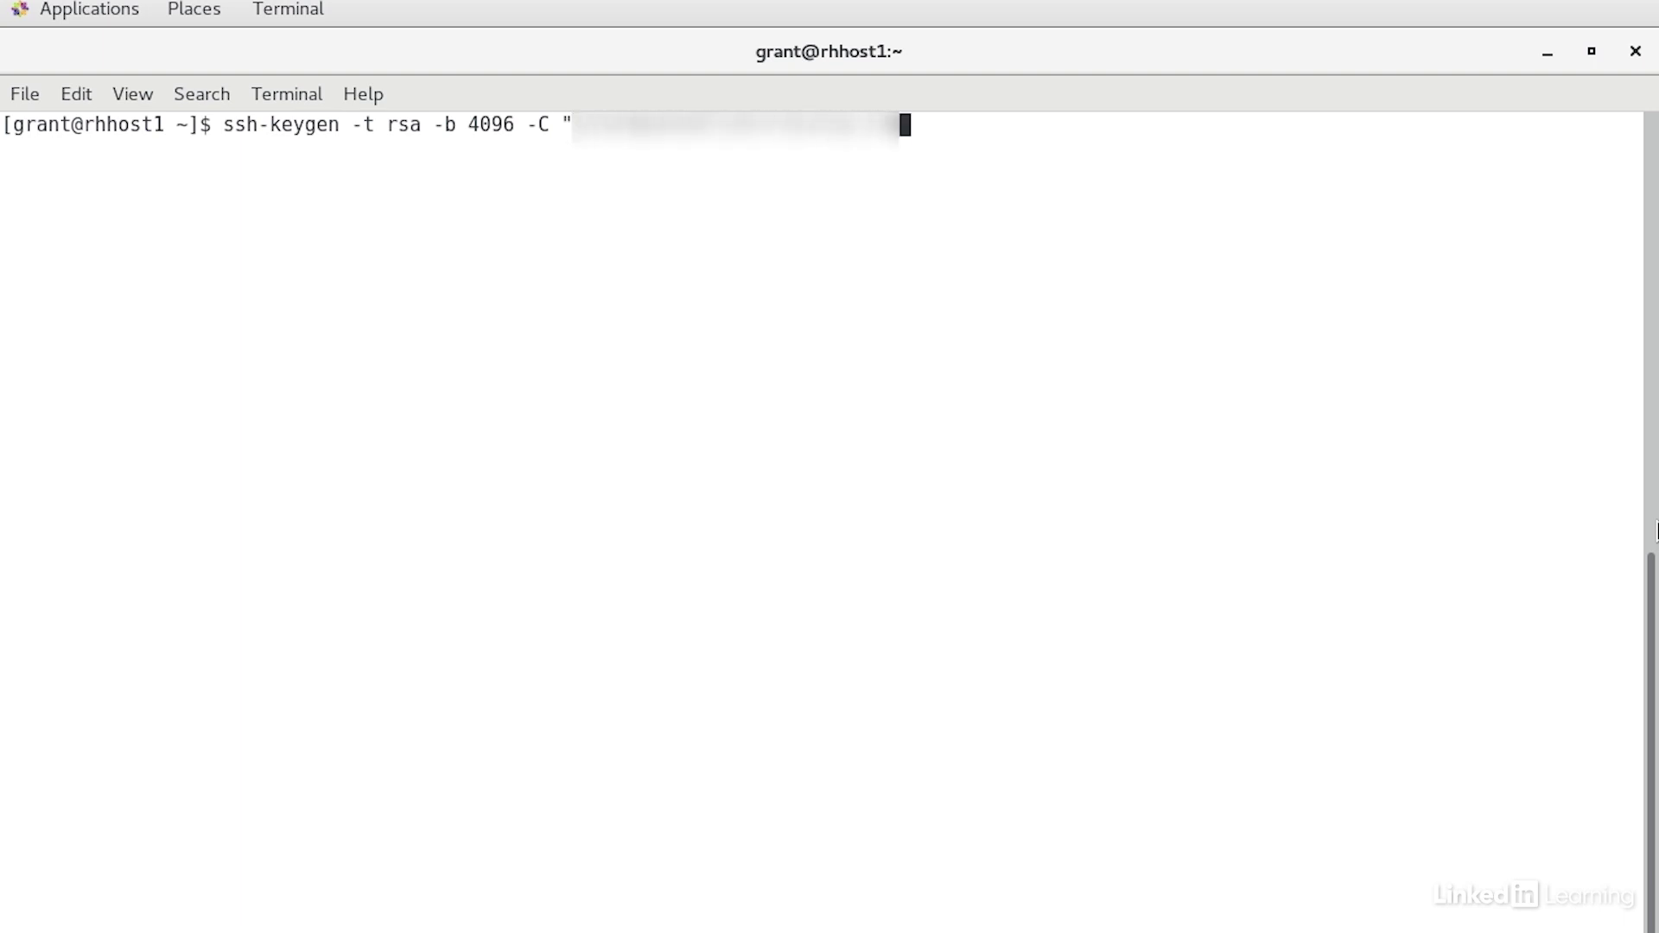
text(")
Step: Create a 4096-bit RSA key pair at the default id_rsa location with no passphrase
key(Return)
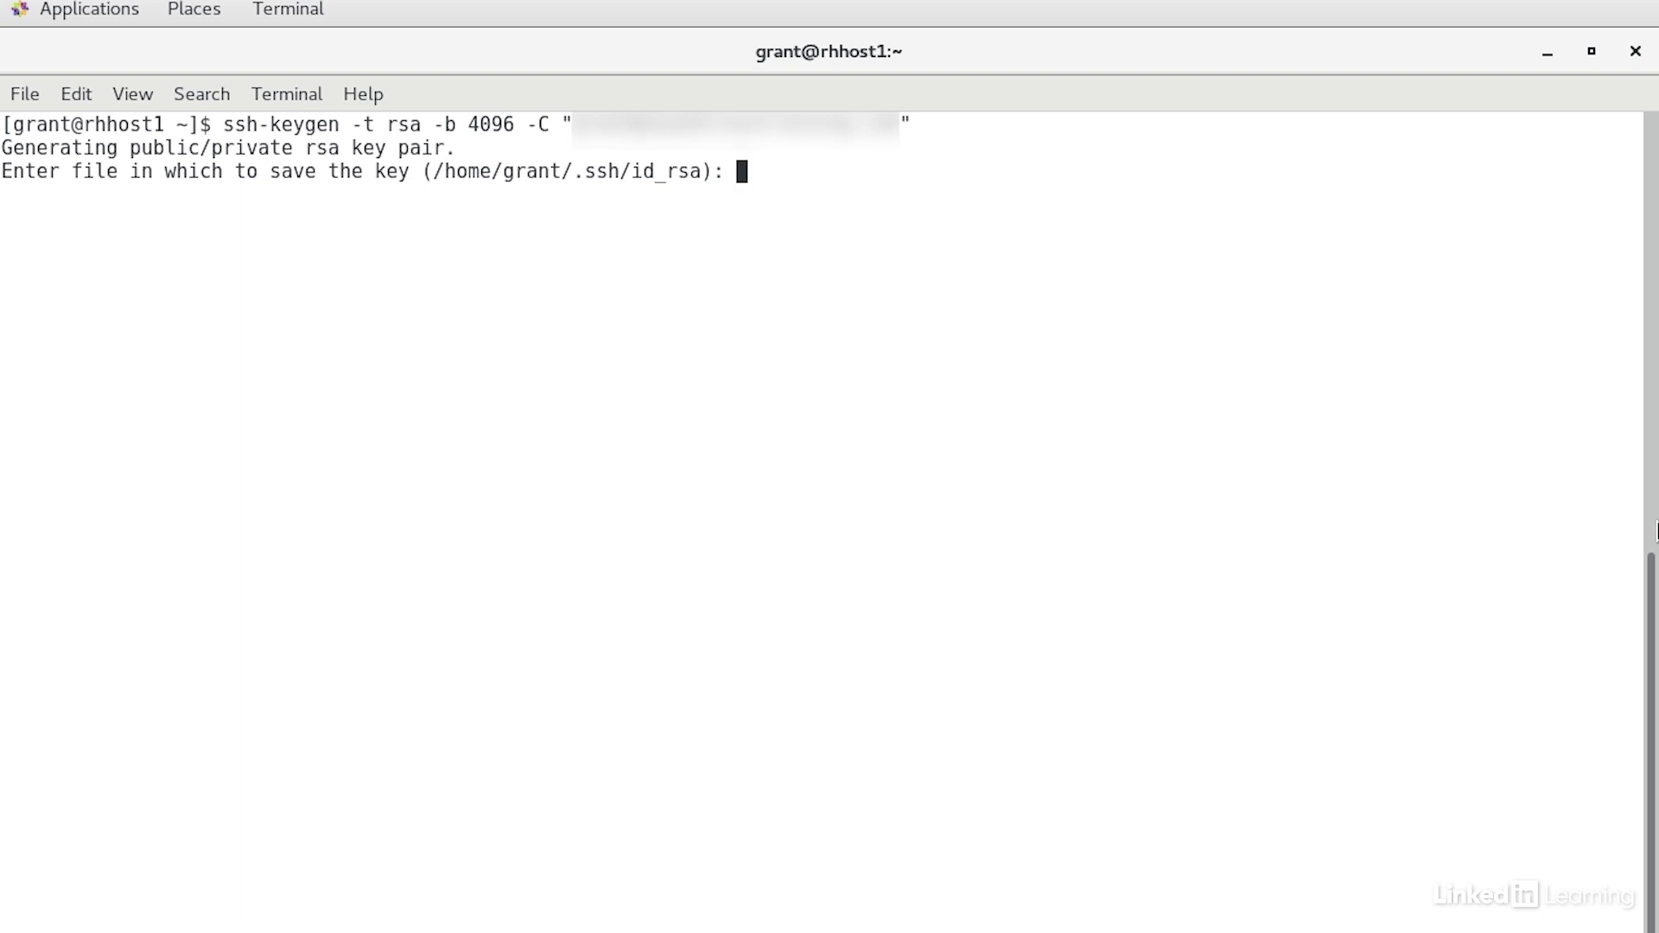
key(Return)
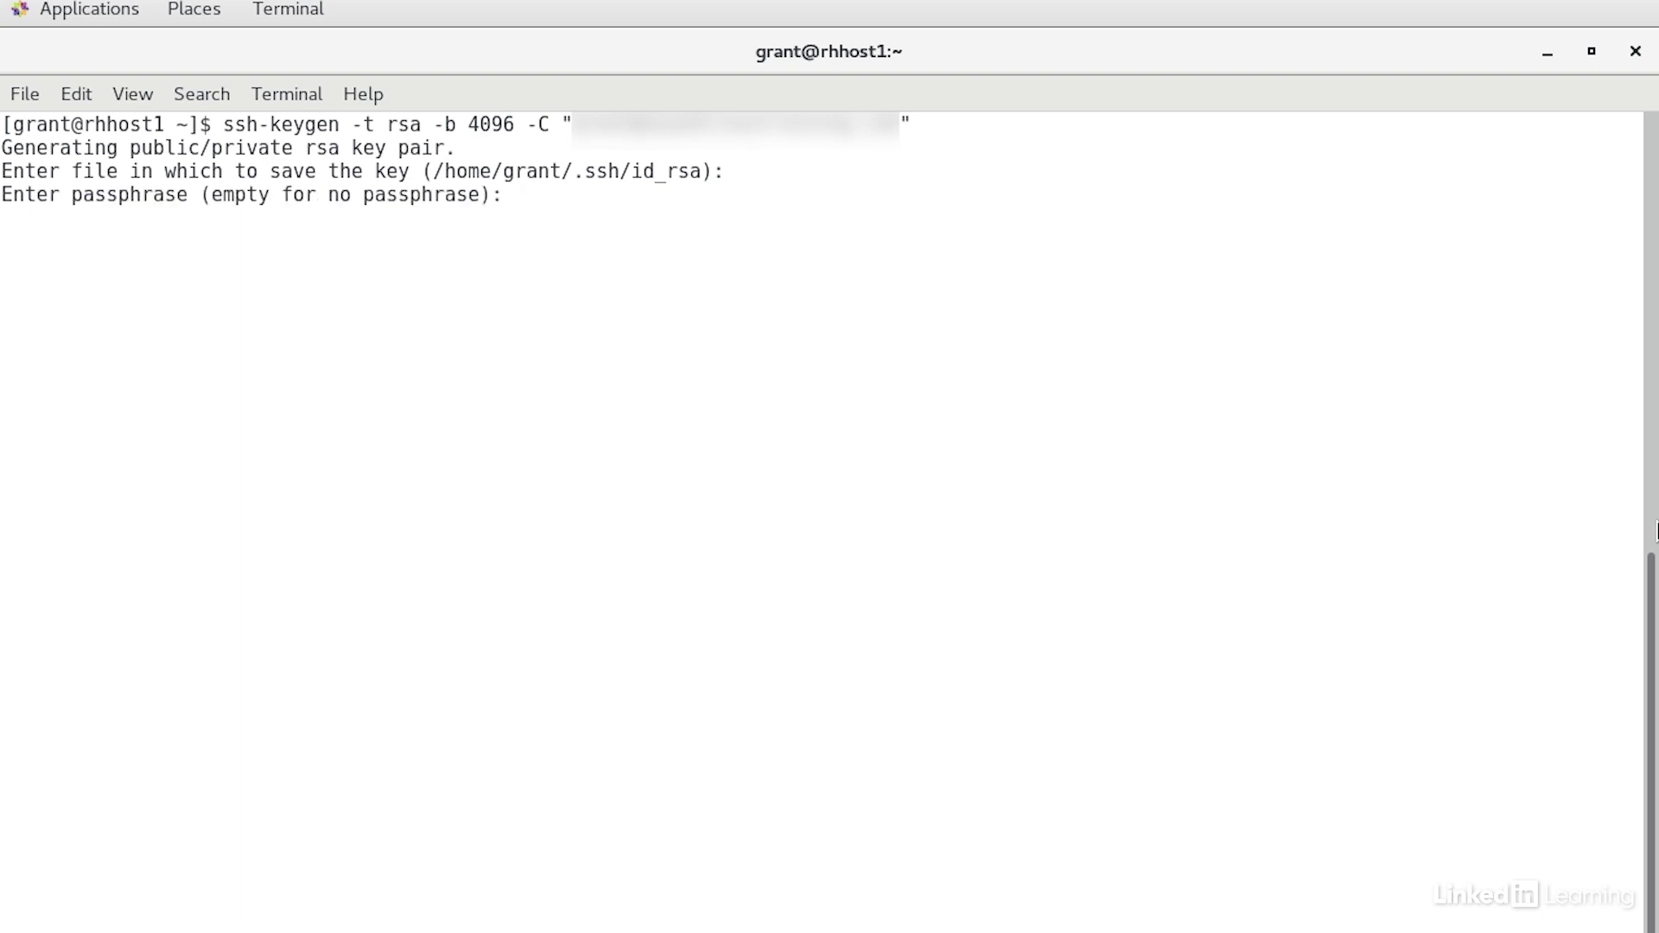
key(Return)
key(Return)
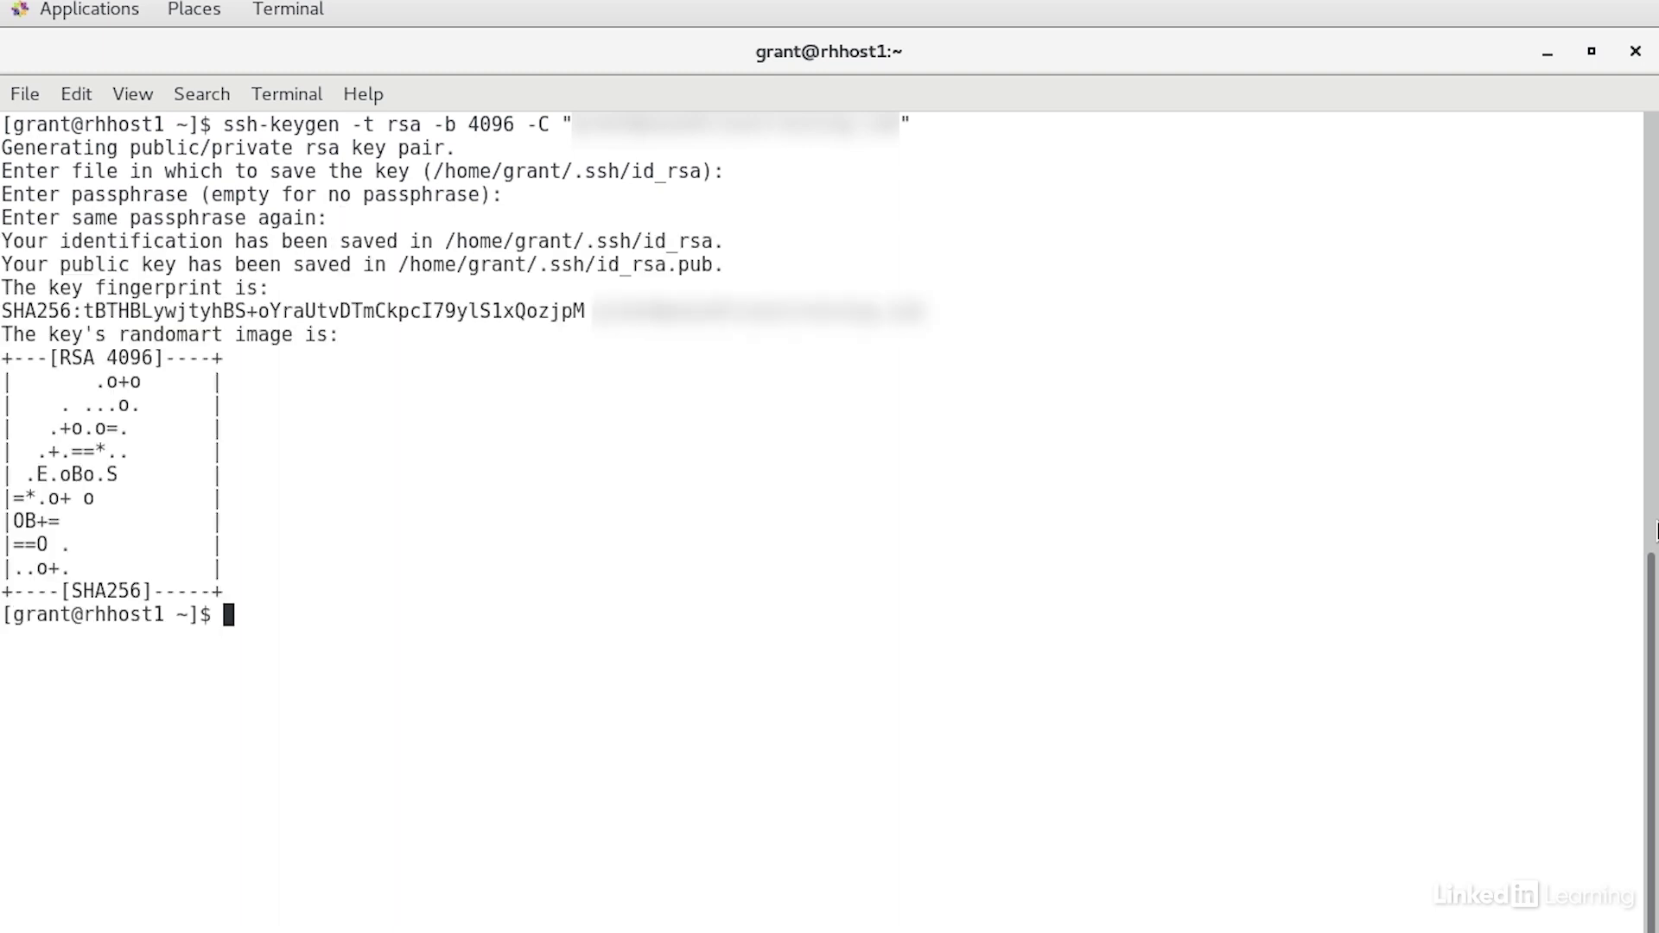
text(ls )
text(~/.s)
text(sh)
key(Return)
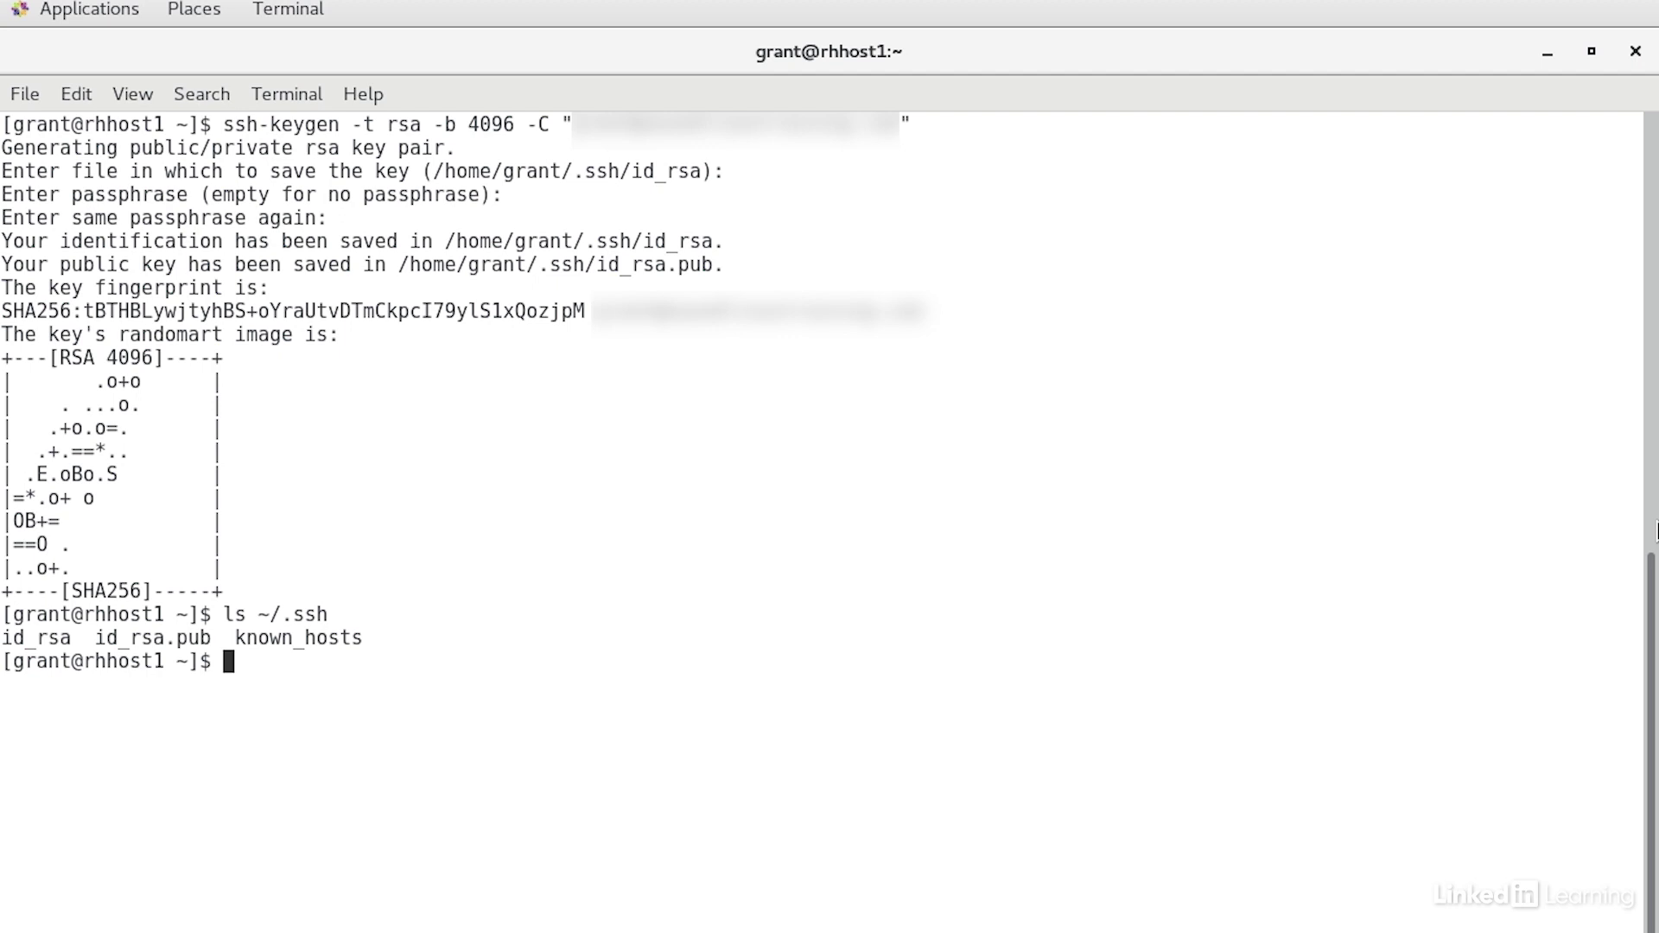
text(cl)
text(ear)
key(Return)
text(ss)
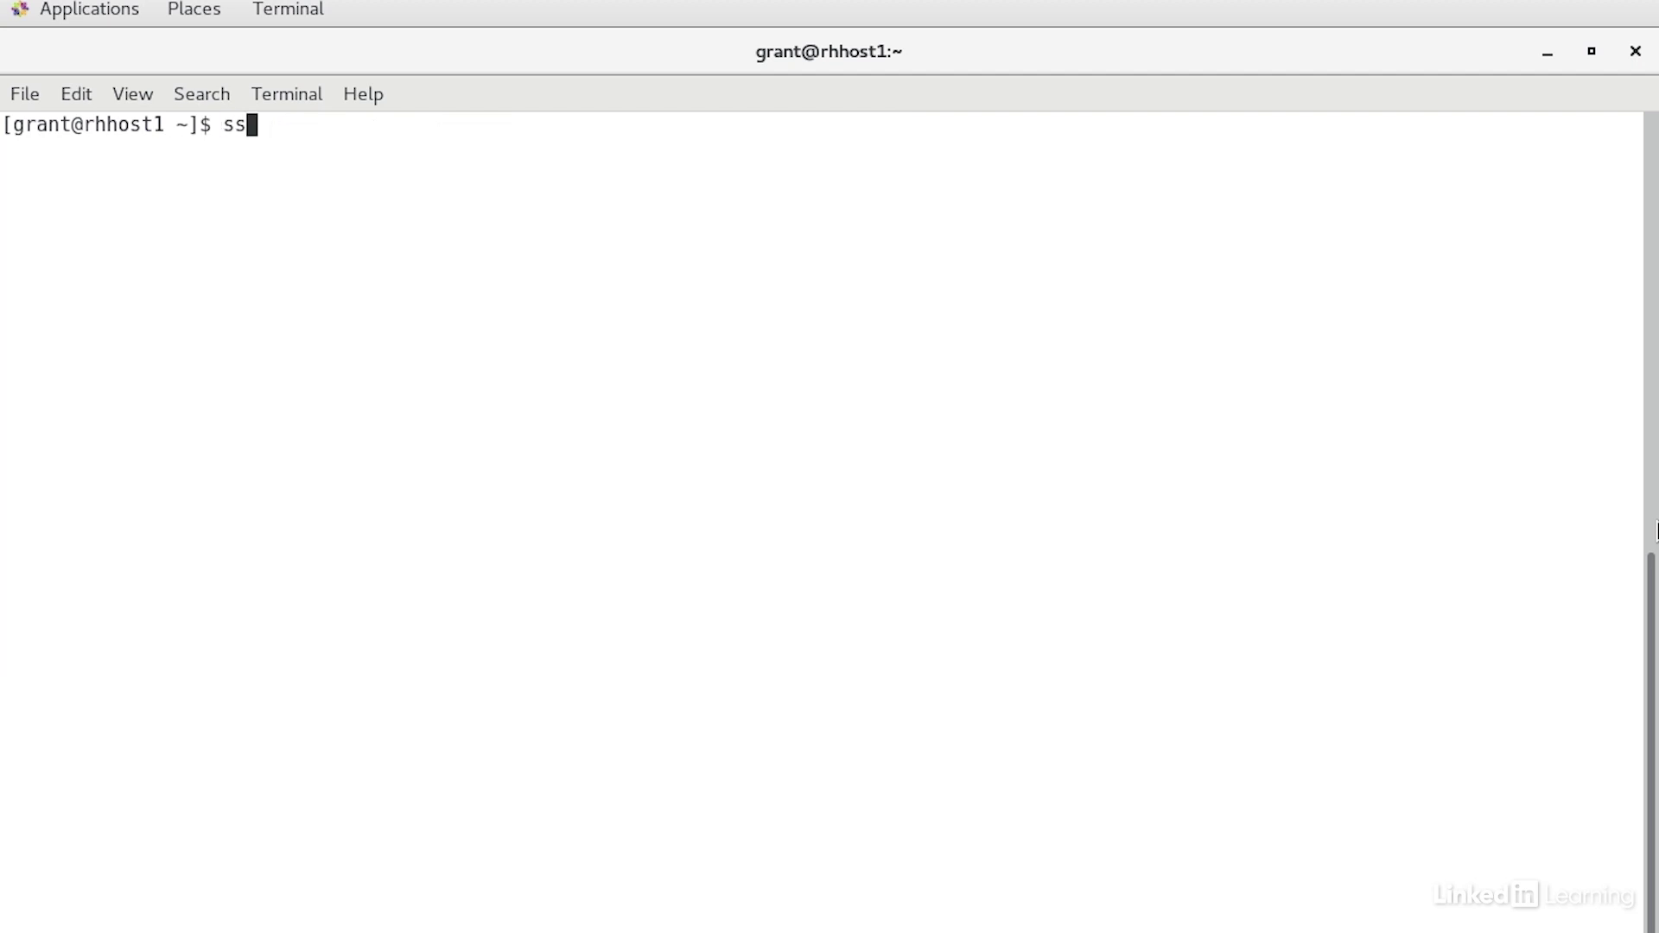
text(h-copy-i)
text(d git@)
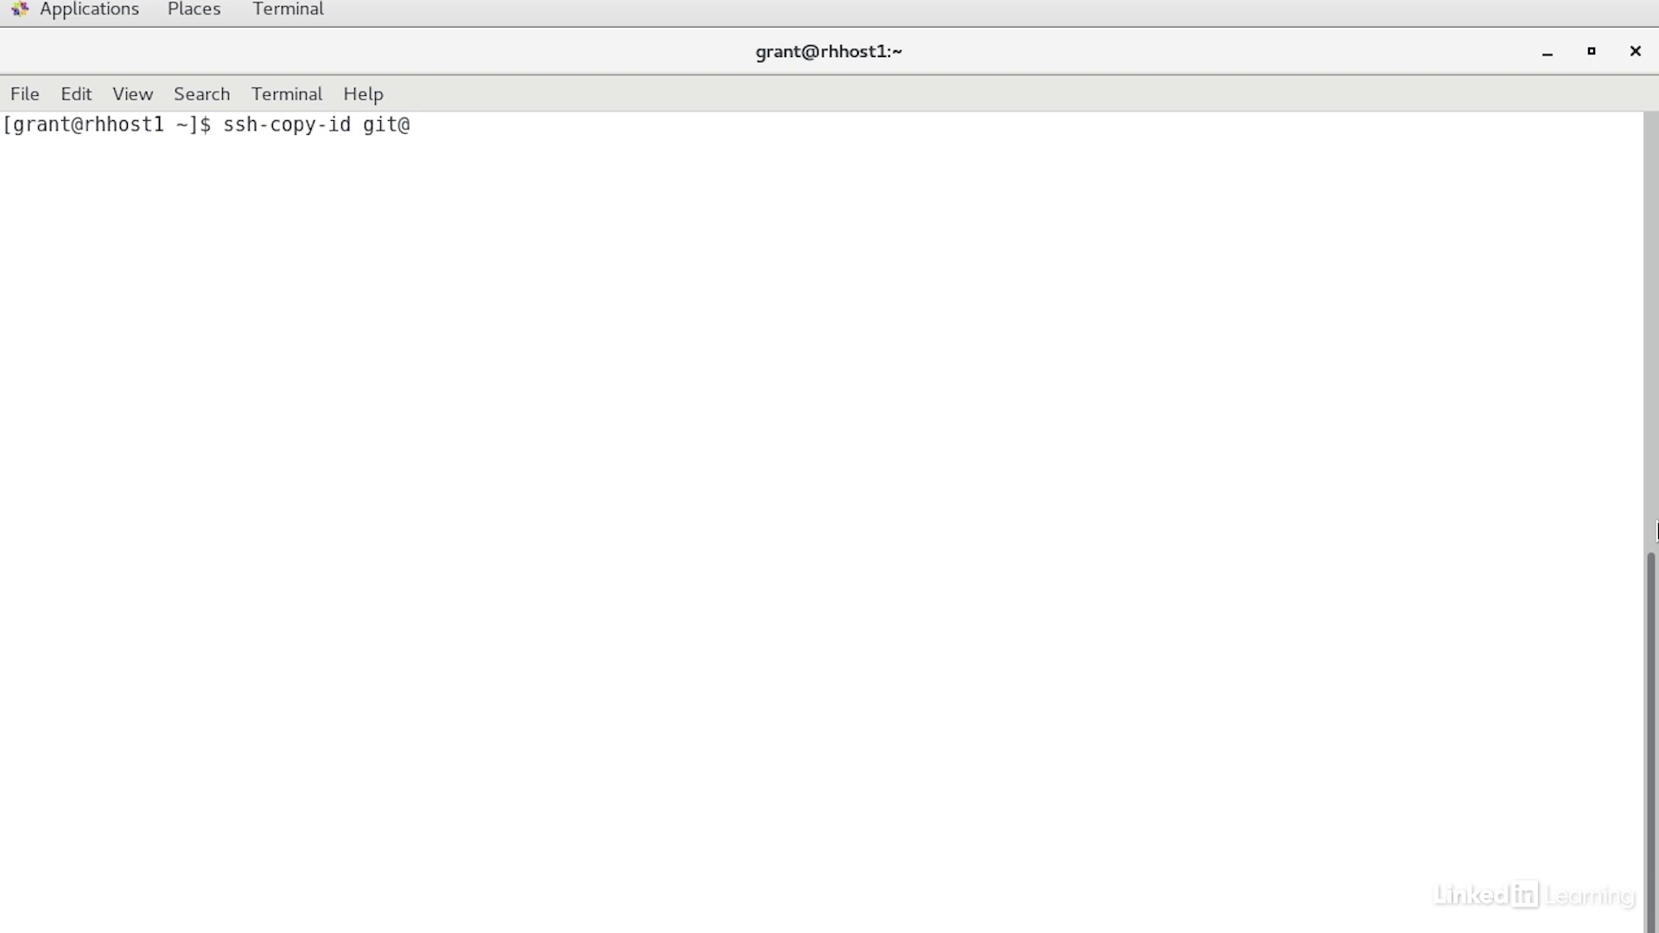
text(192.1)
text(68.1.1)
text(25)
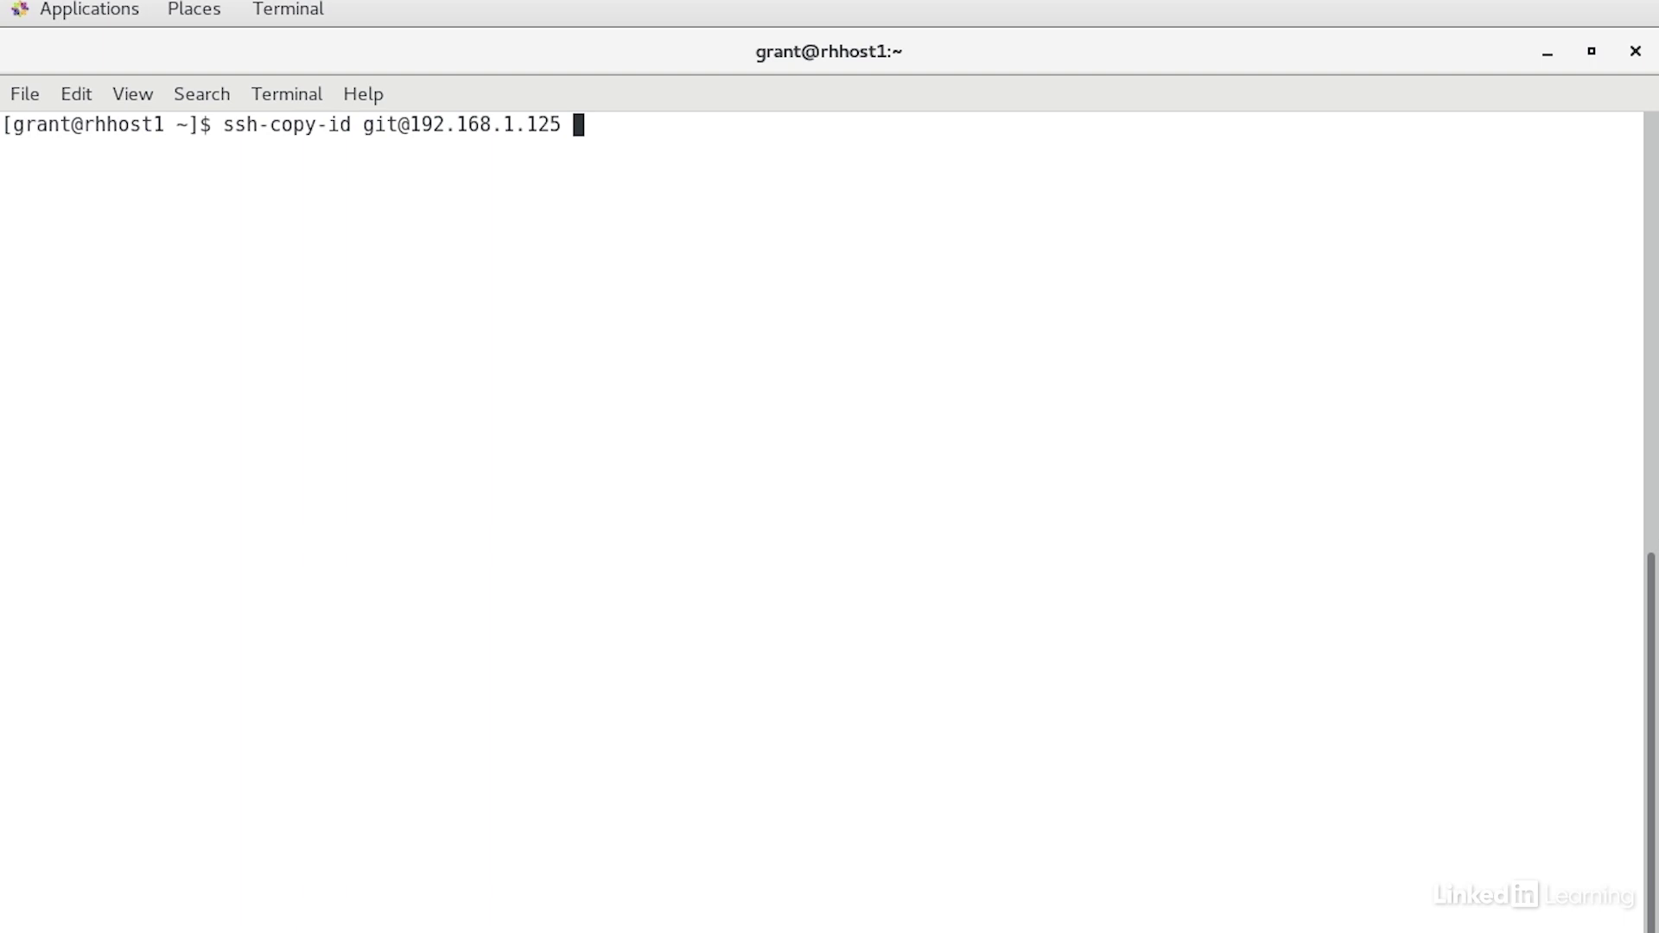
key(Return)
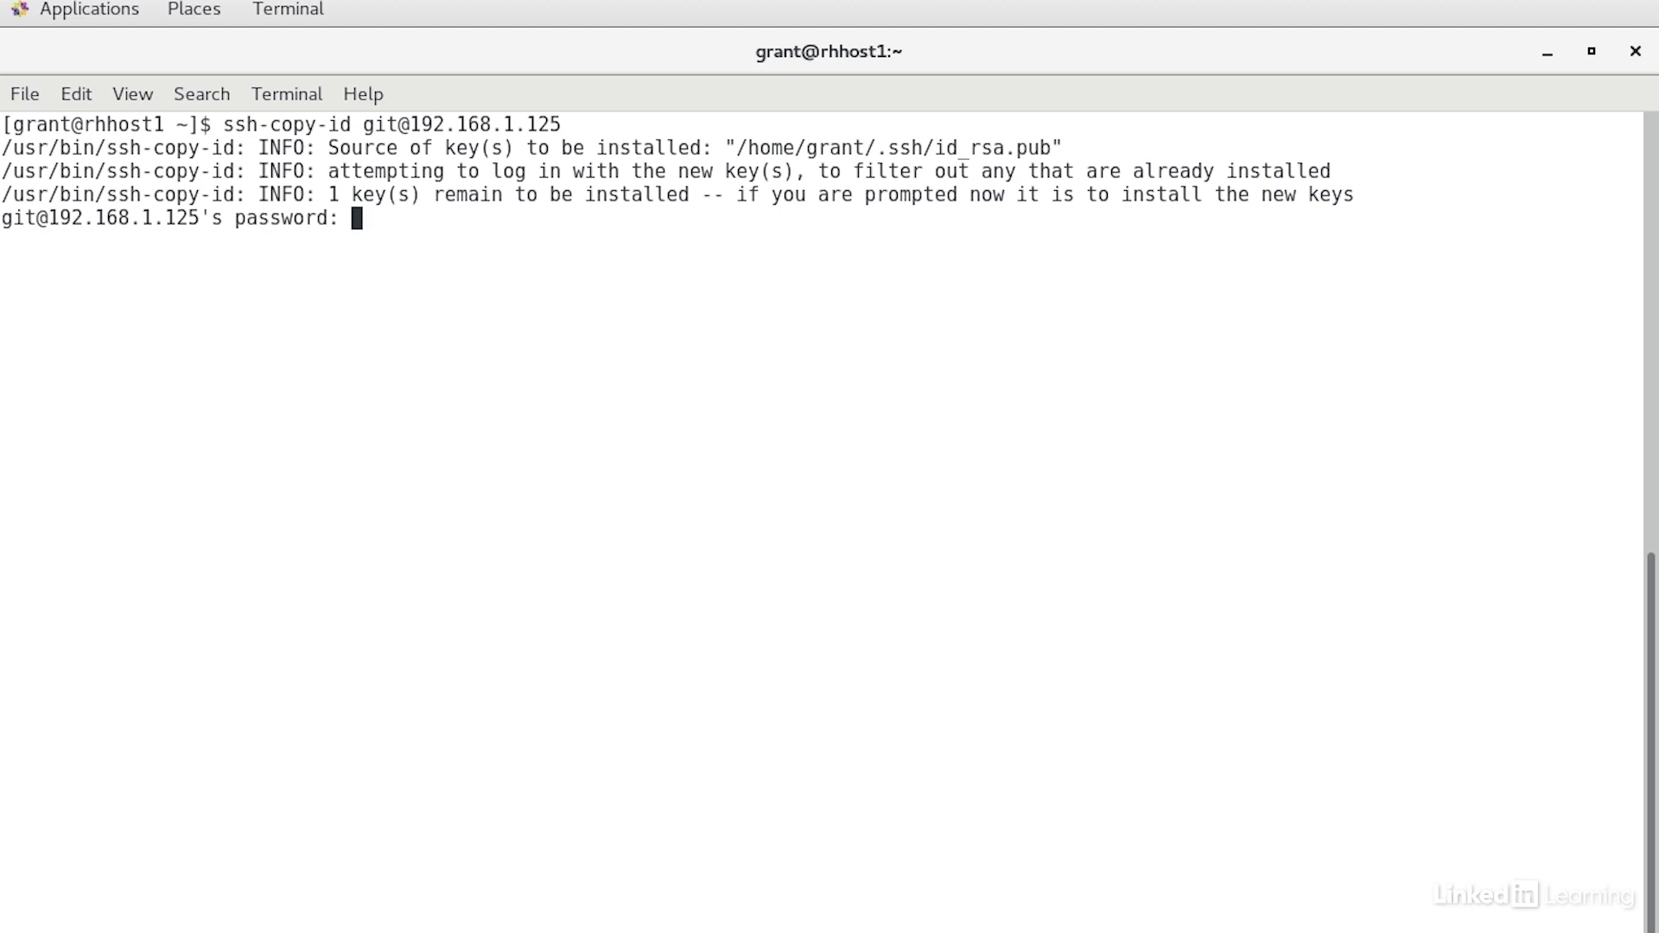
key(Return)
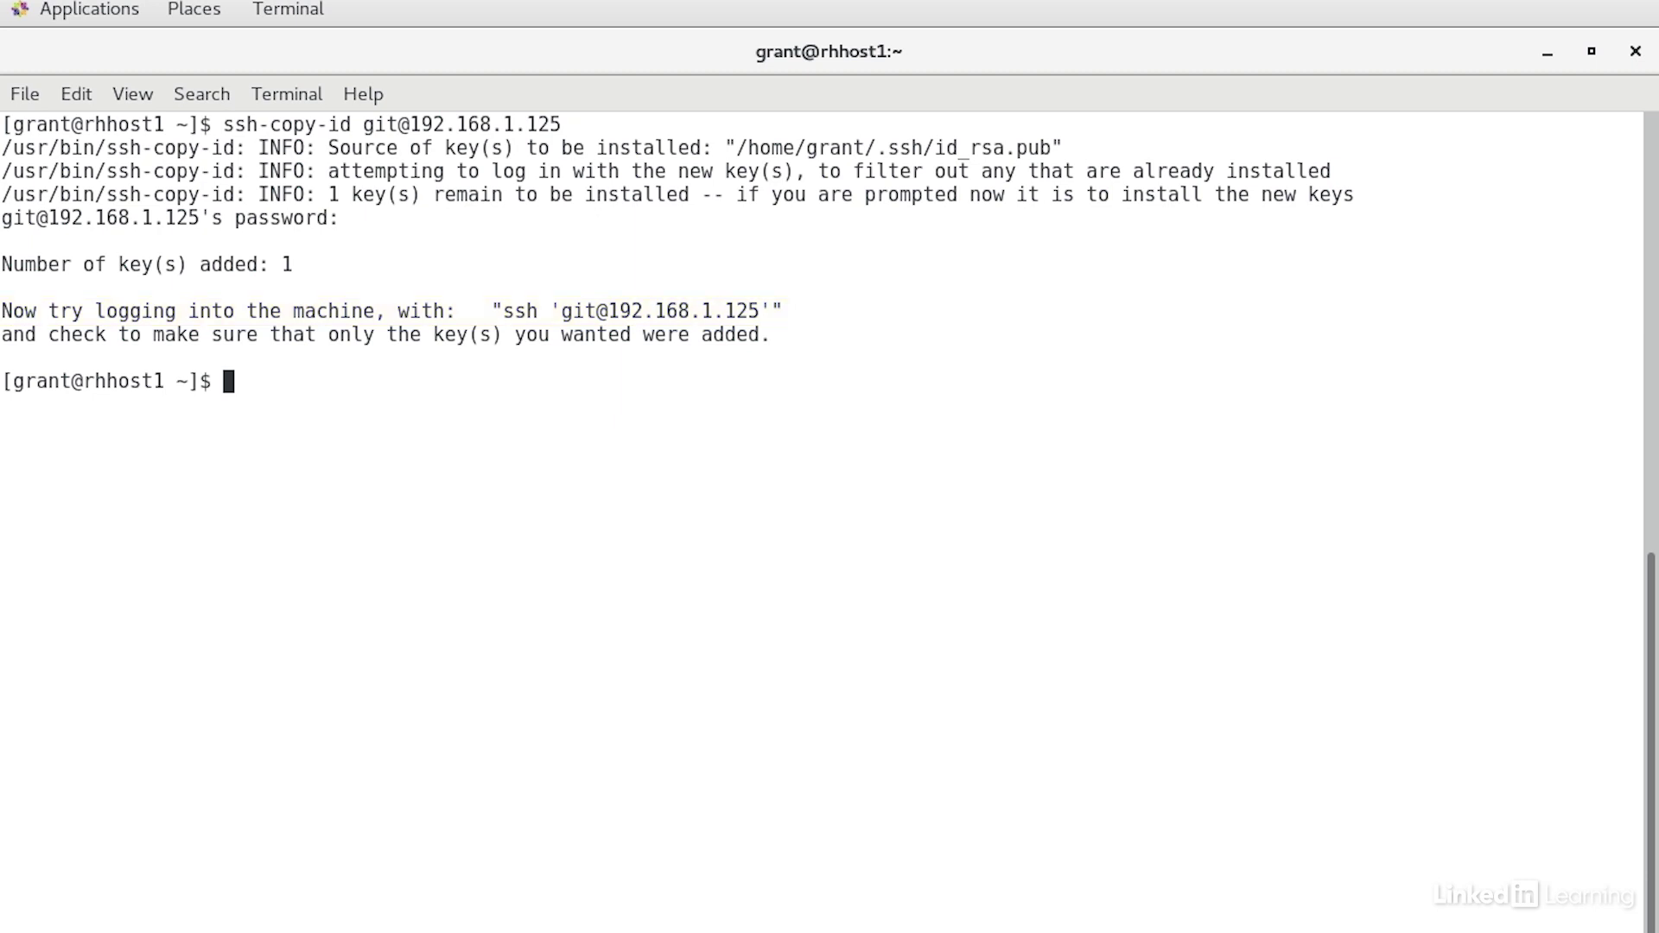
text(ssh )
text(git@)
text(192.16)
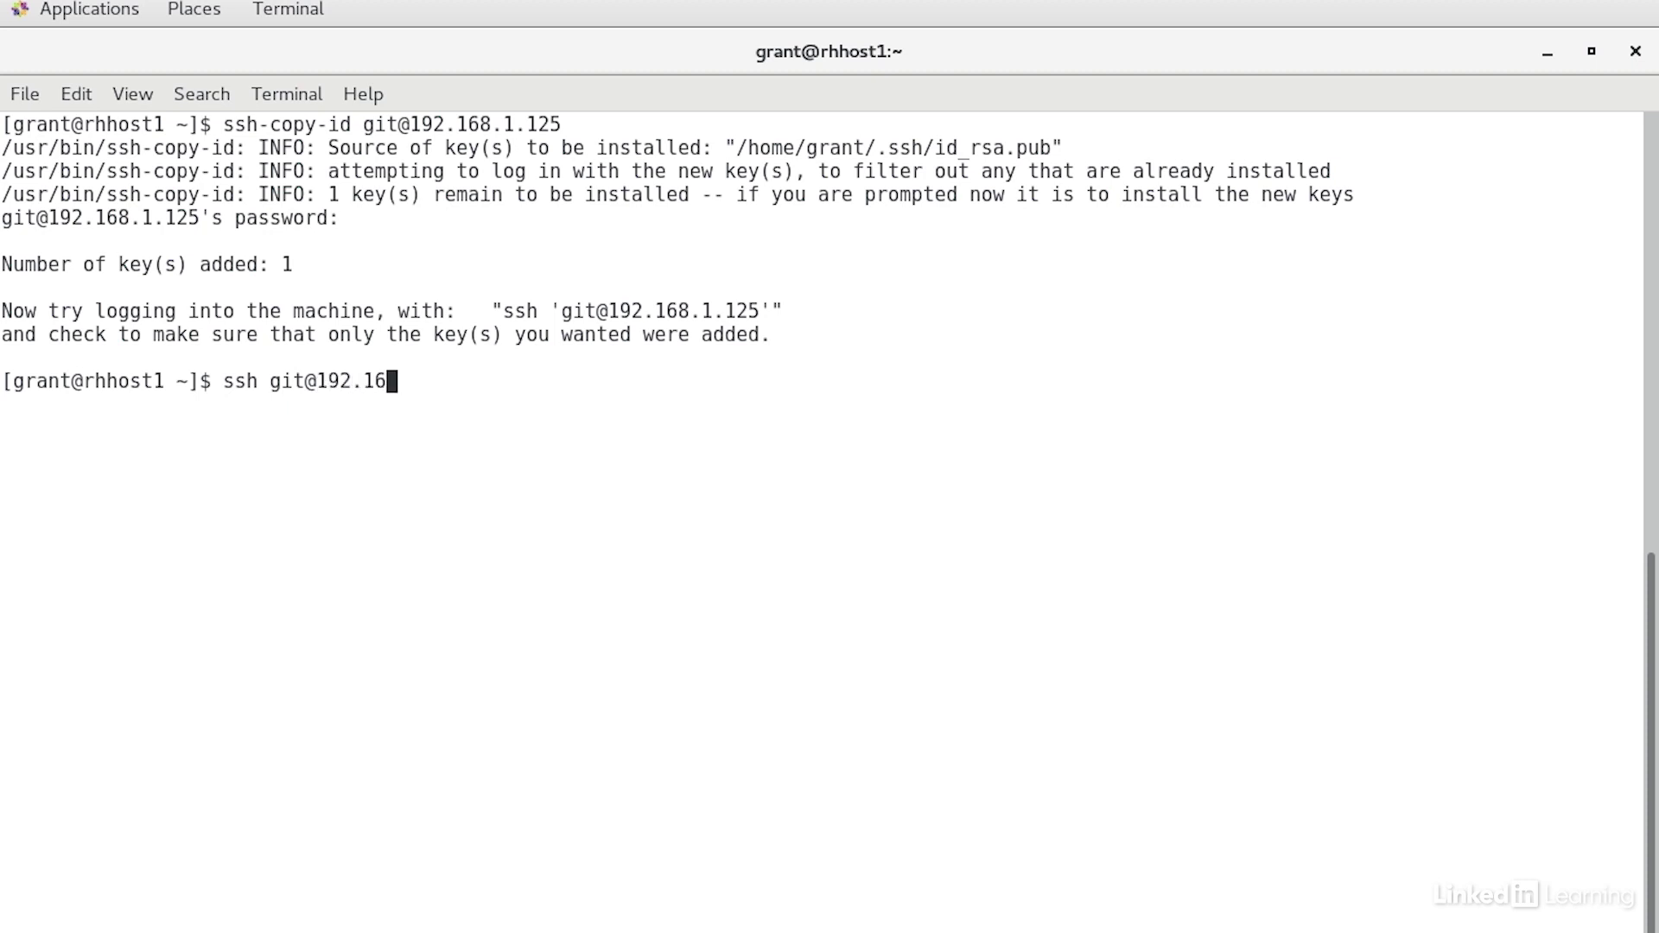
text(8.1.125)
key(Return)
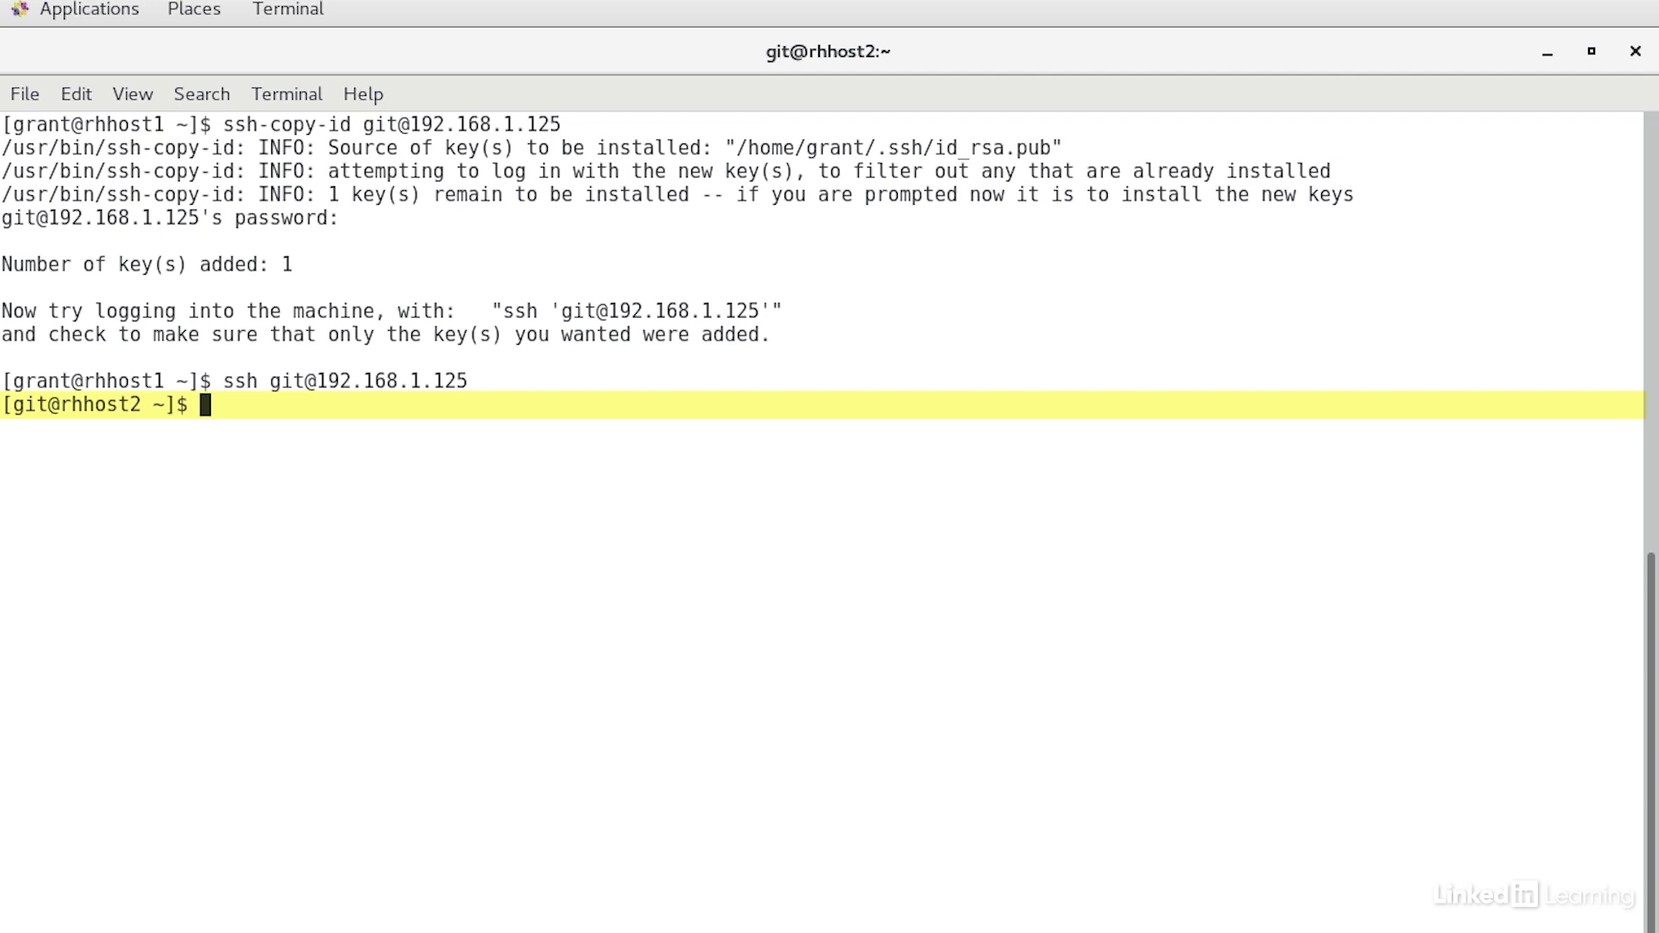
text(exit)
key(Return)
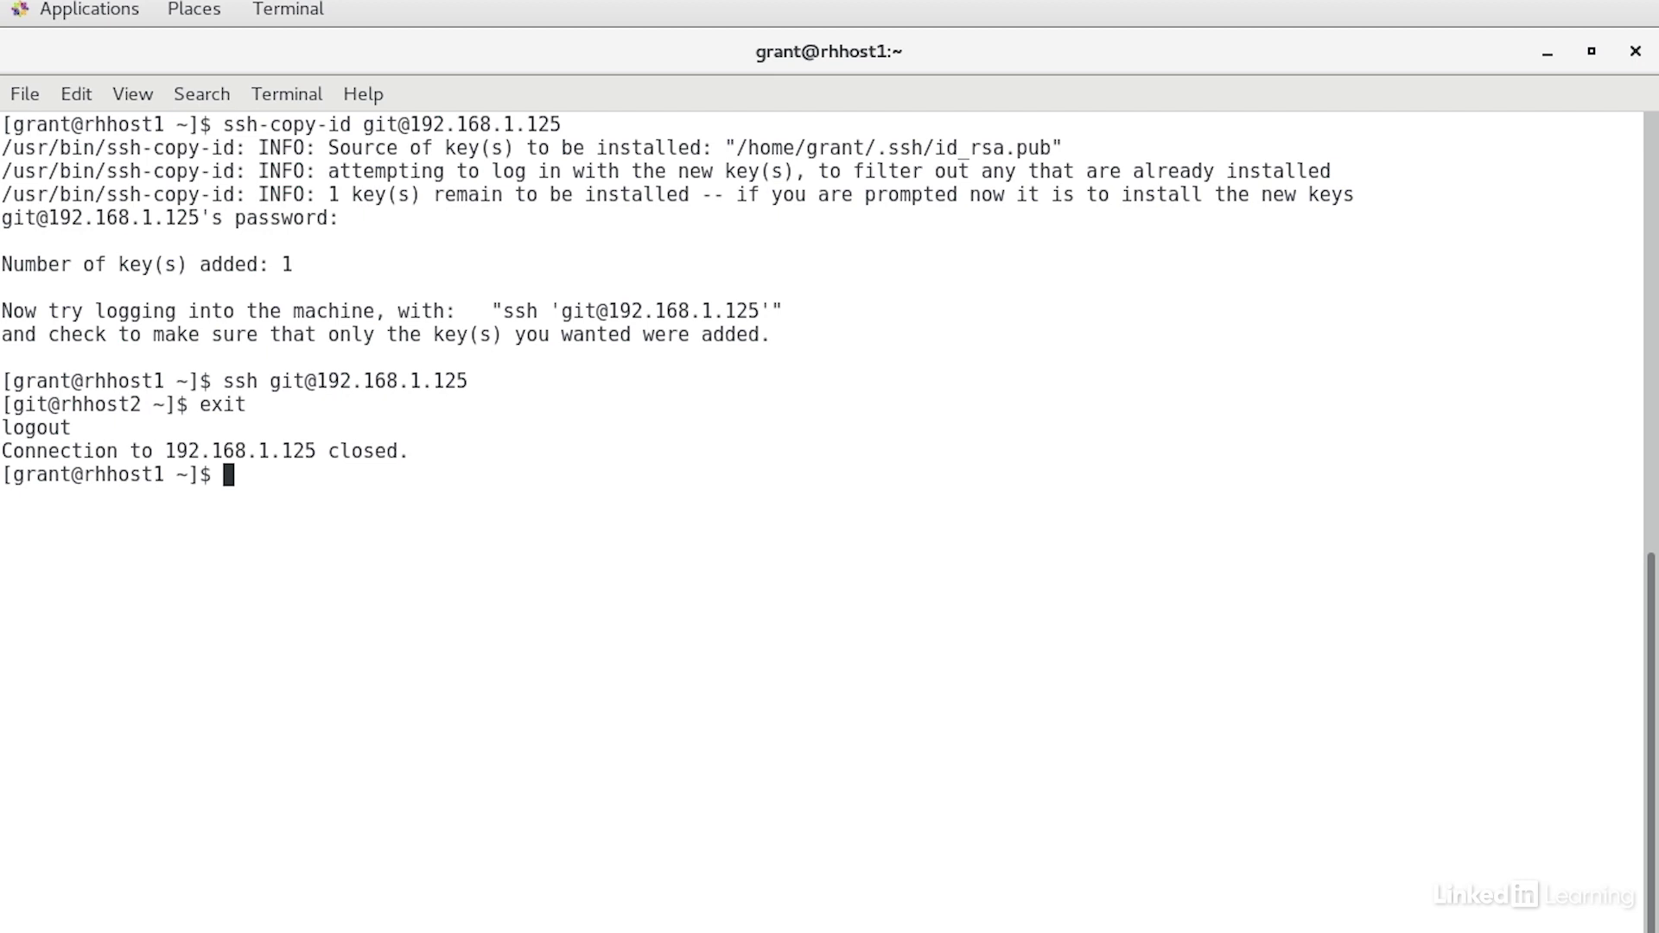
text(clear)
Step: Clear the screen, print ~/.ssh/id_rsa.pub, and copy the whole public key text
key(Return)
text(cat )
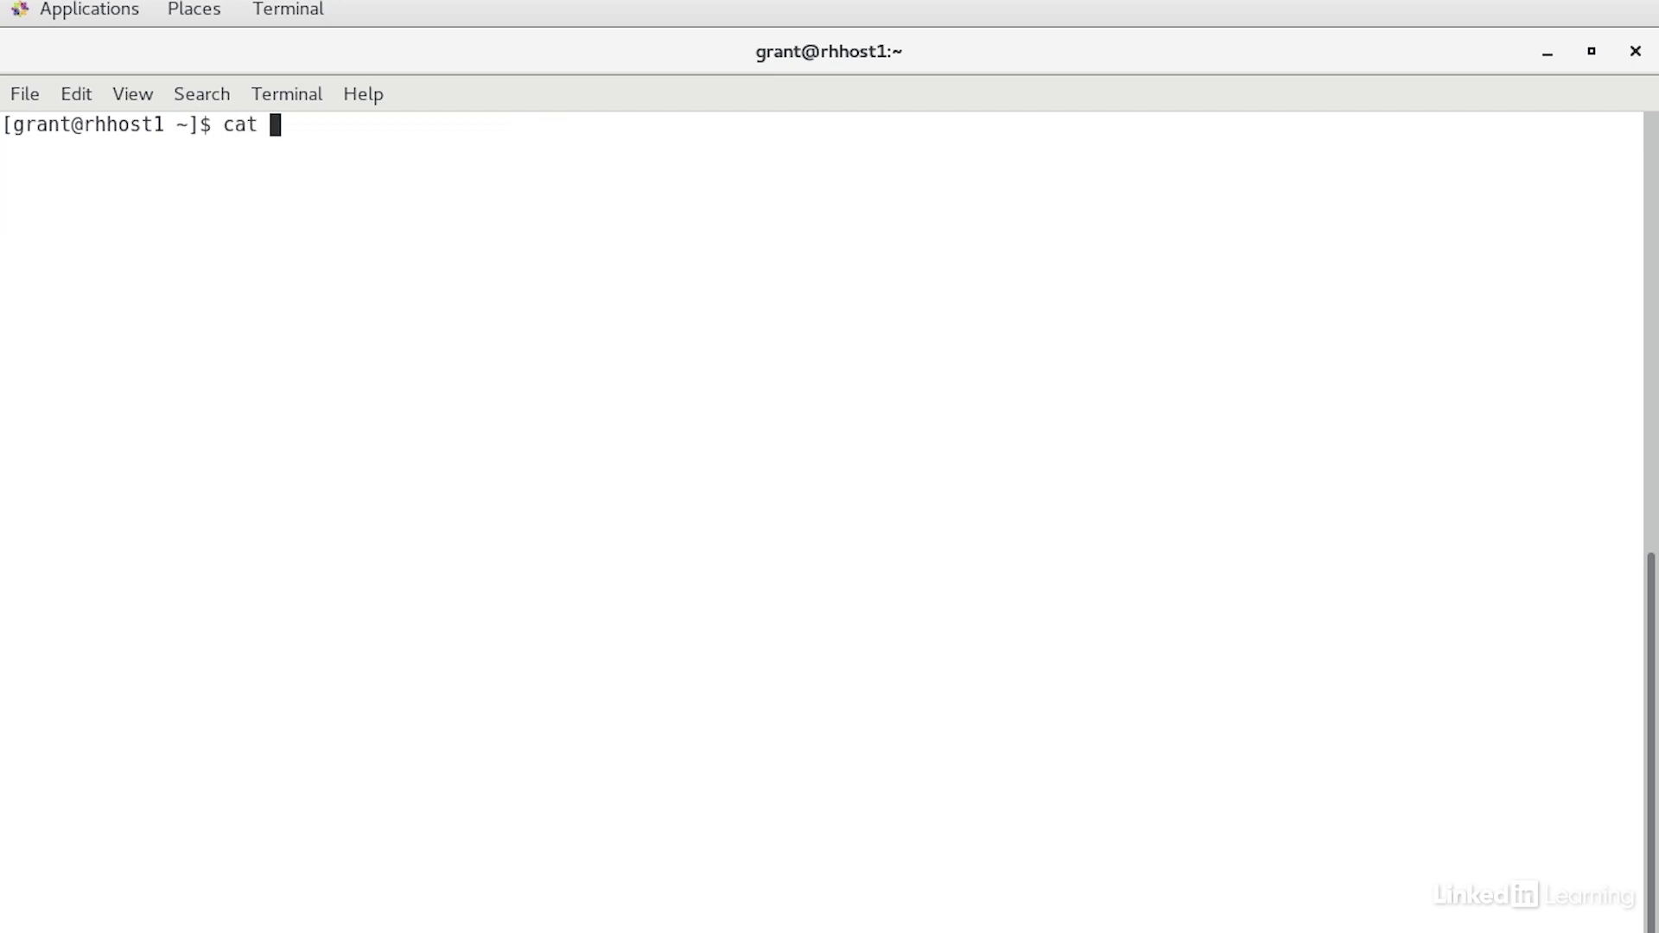
text(~/)
text(.ssh/)
text(id_rsa)
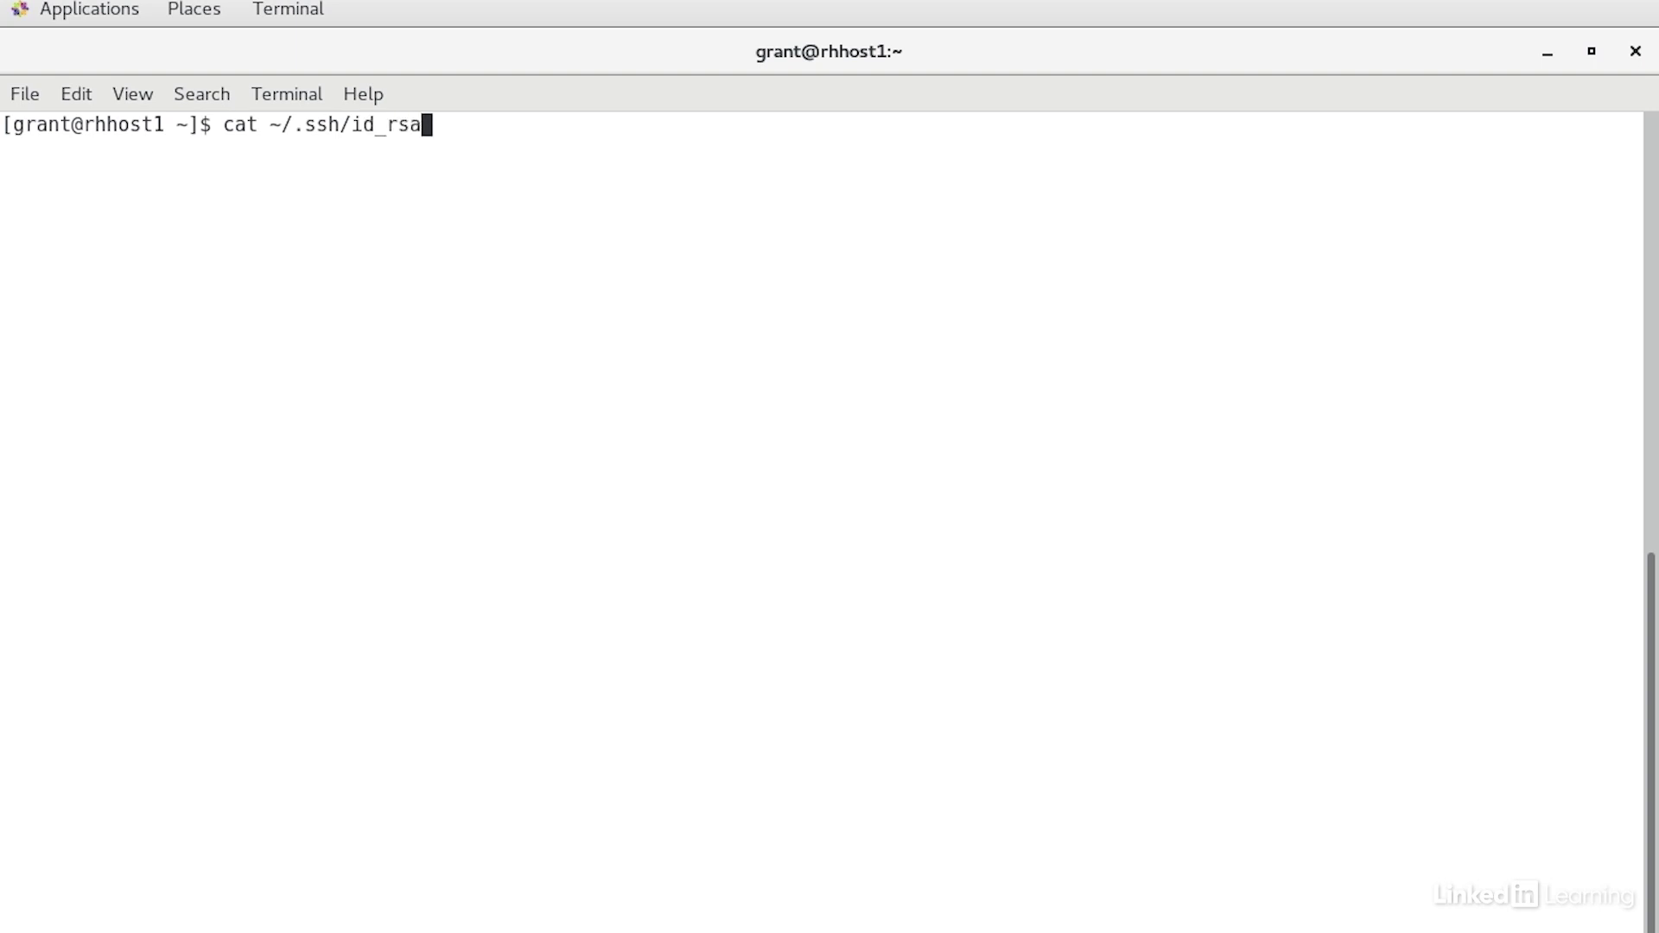
text(.pub)
key(Return)
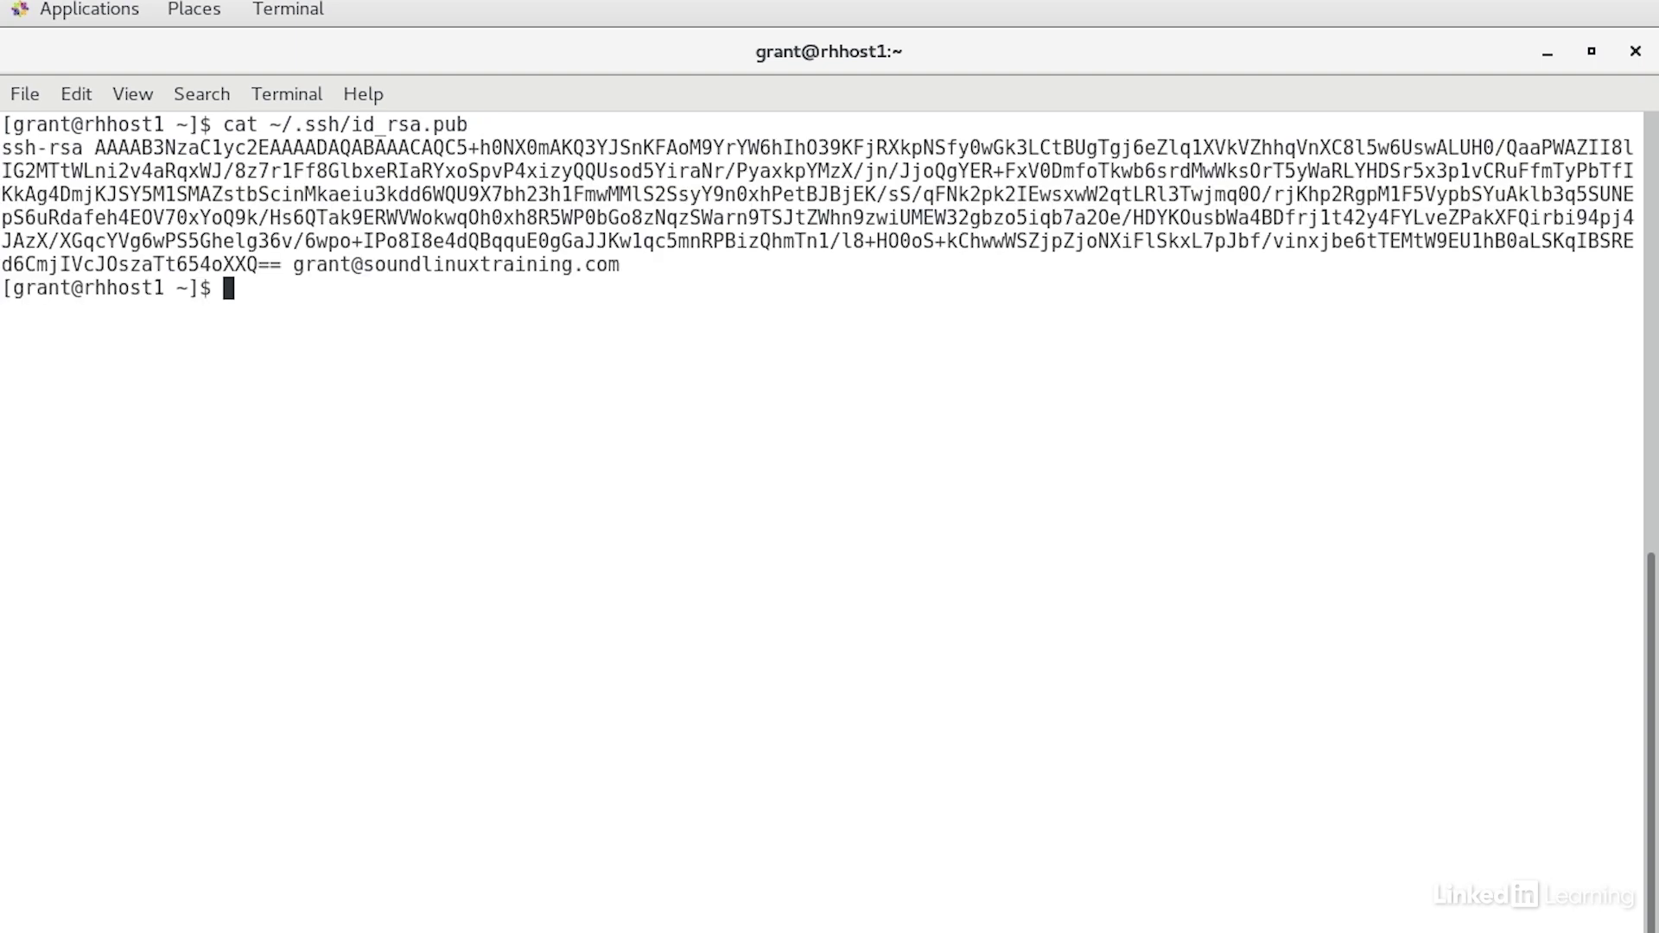
drag(2, 146, 620, 266)
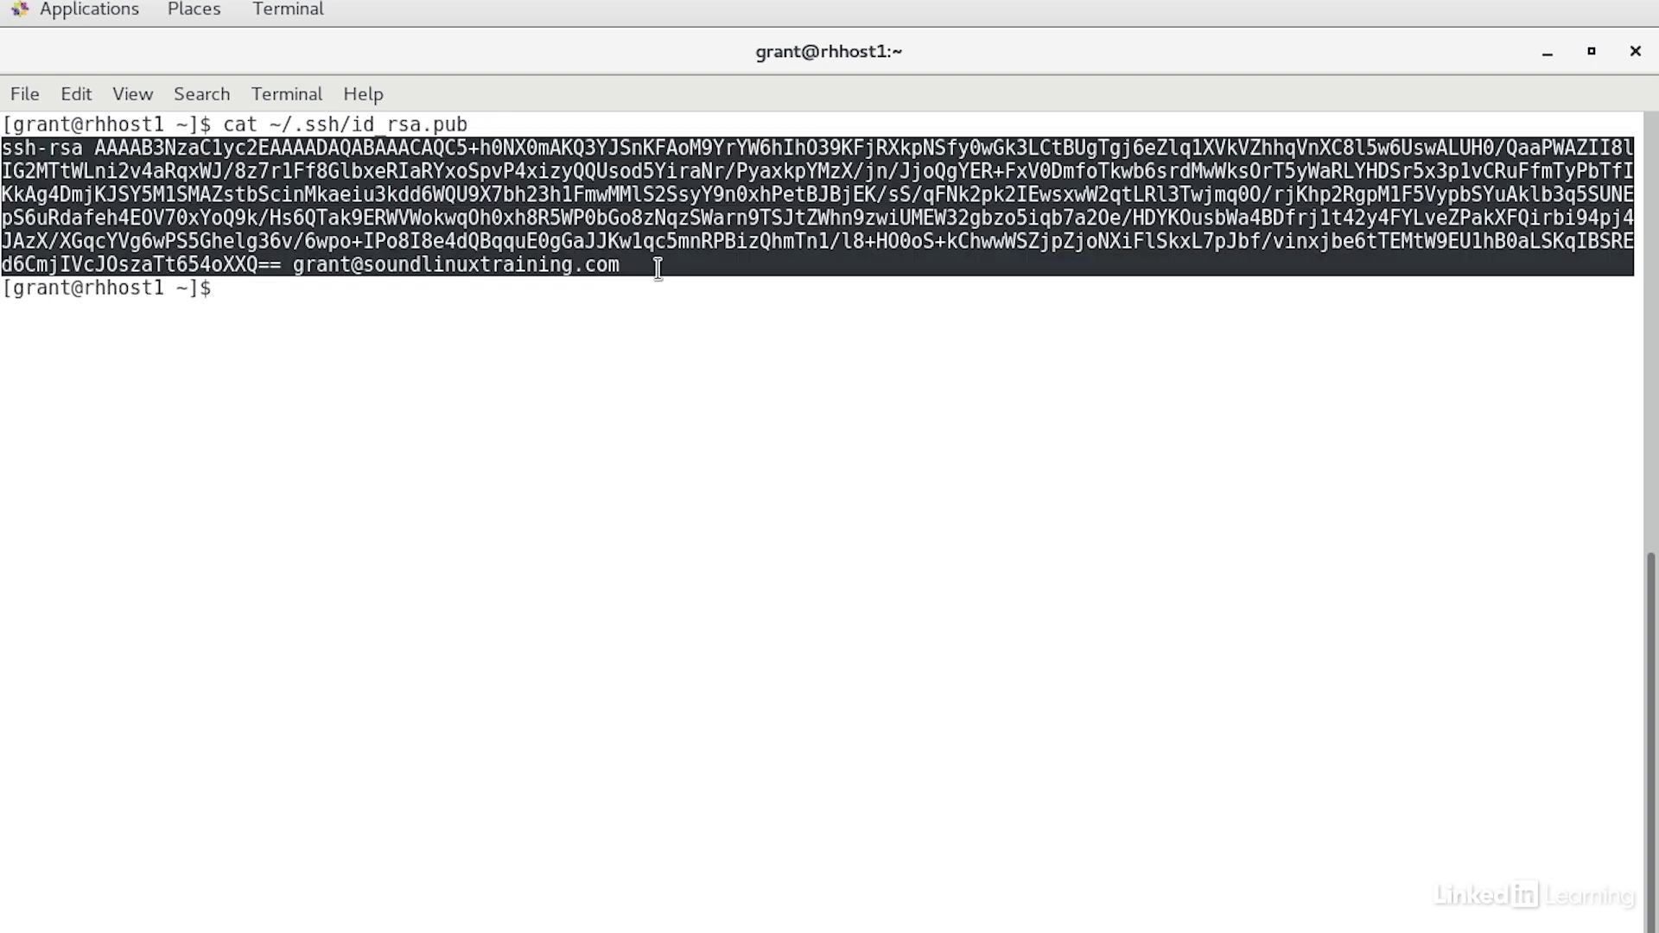
right_click(463, 221)
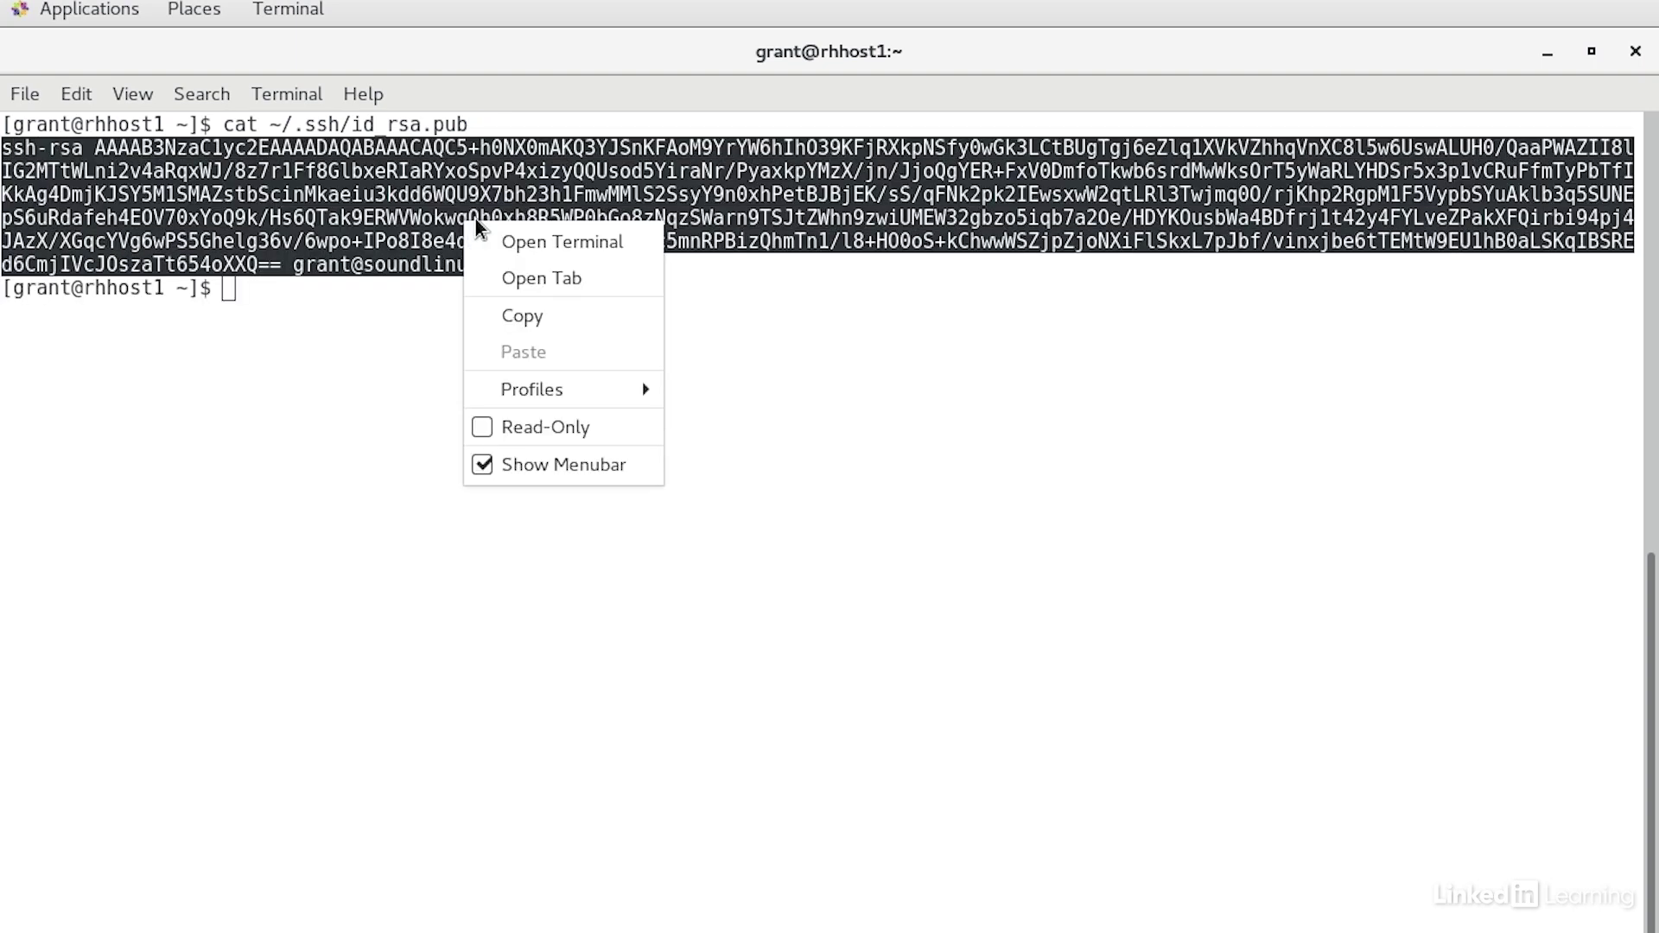
click(528, 320)
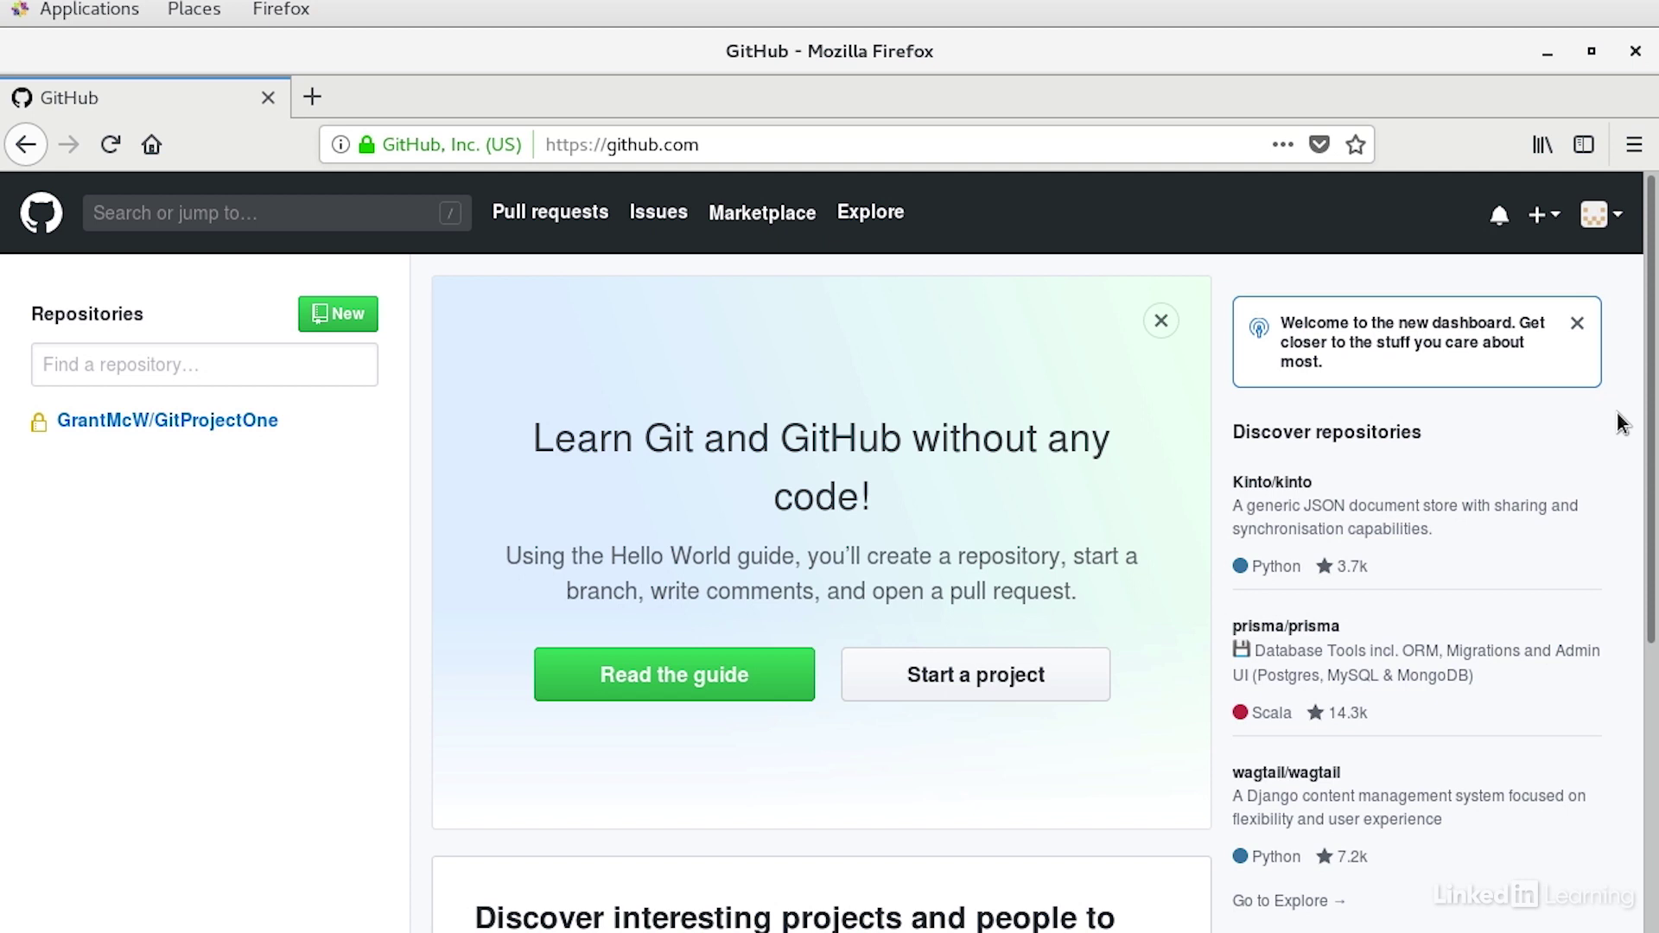
Step: Start a new SSH key from GitHub's SSH and GPG keys settings
click(1602, 218)
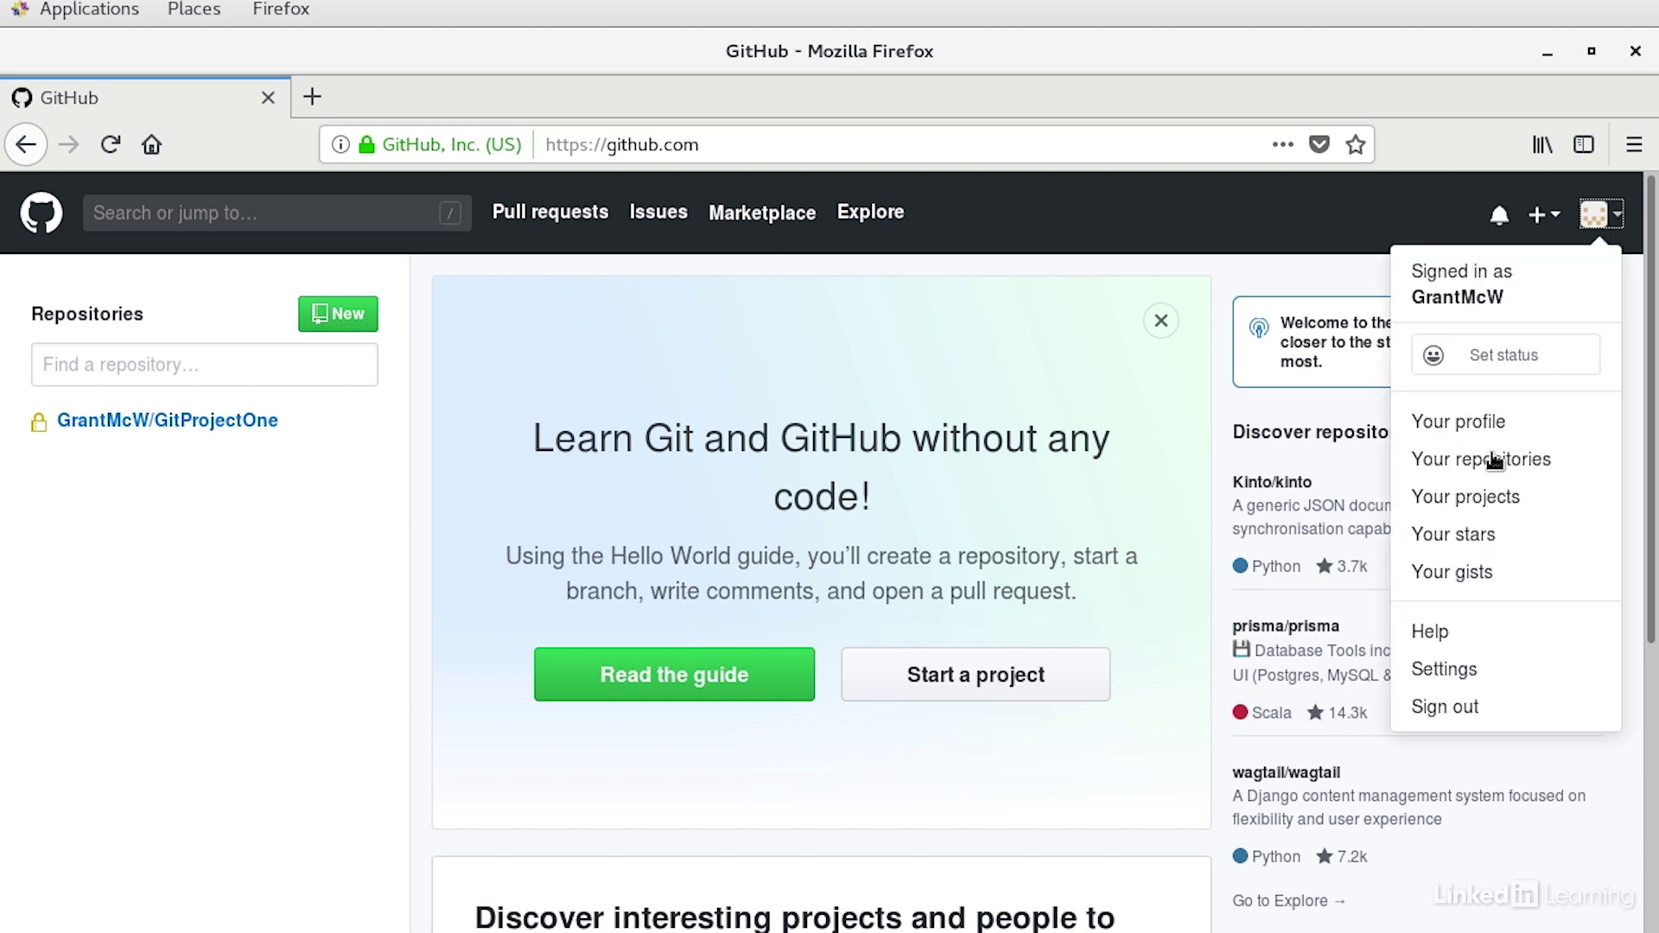
click(1452, 669)
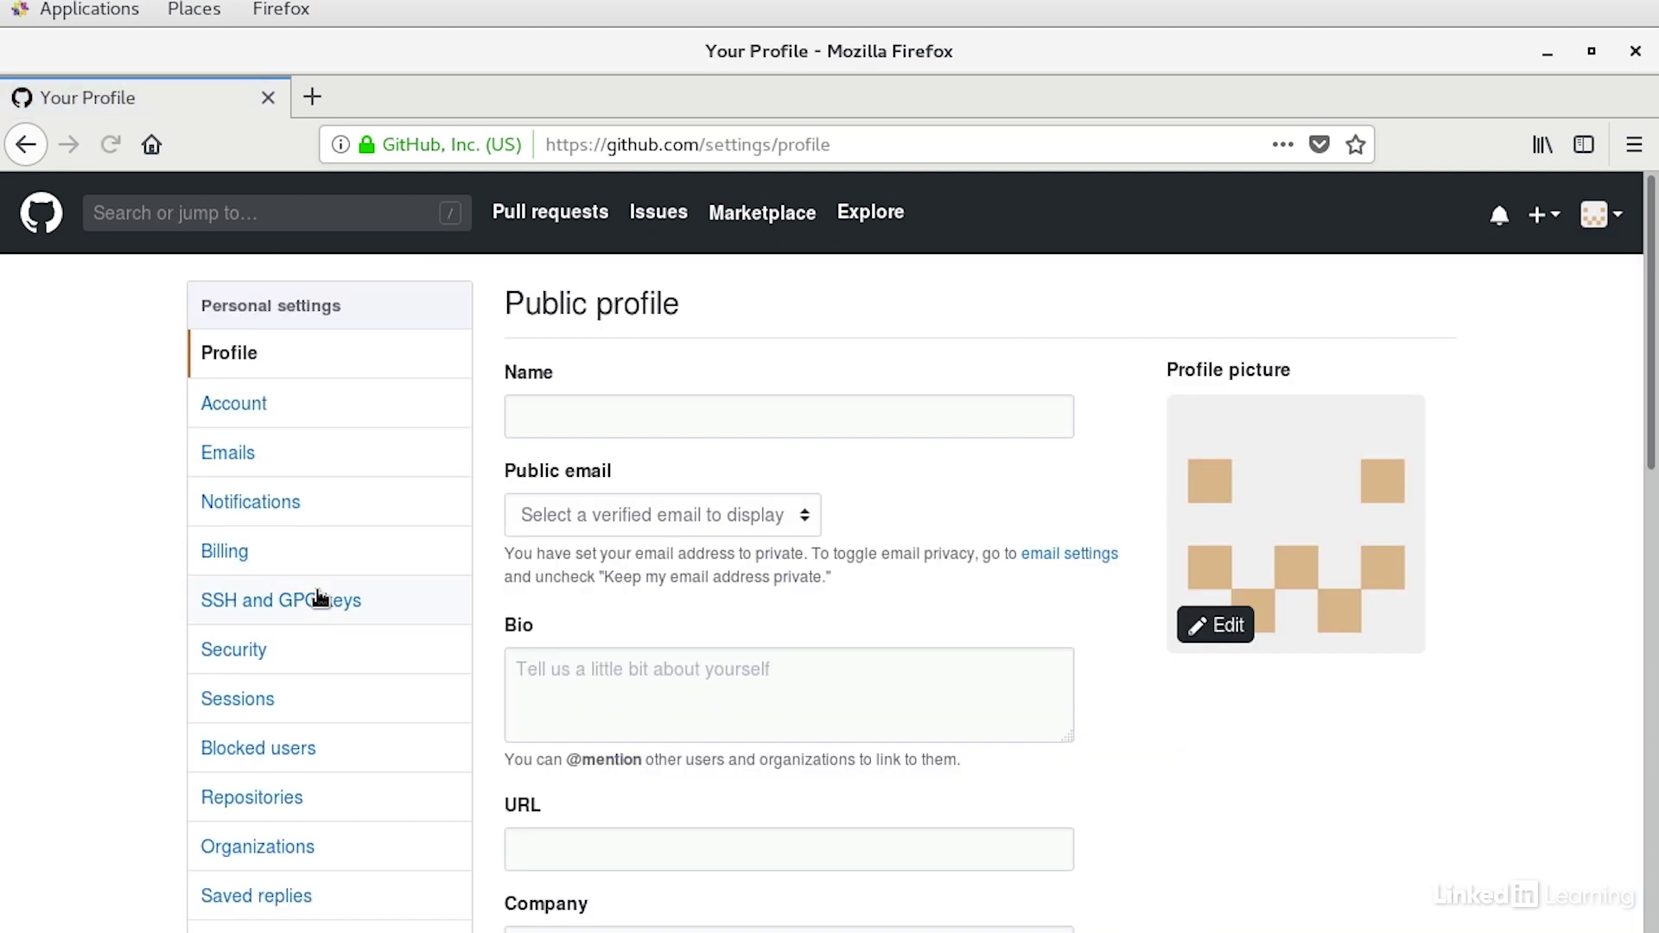
click(250, 605)
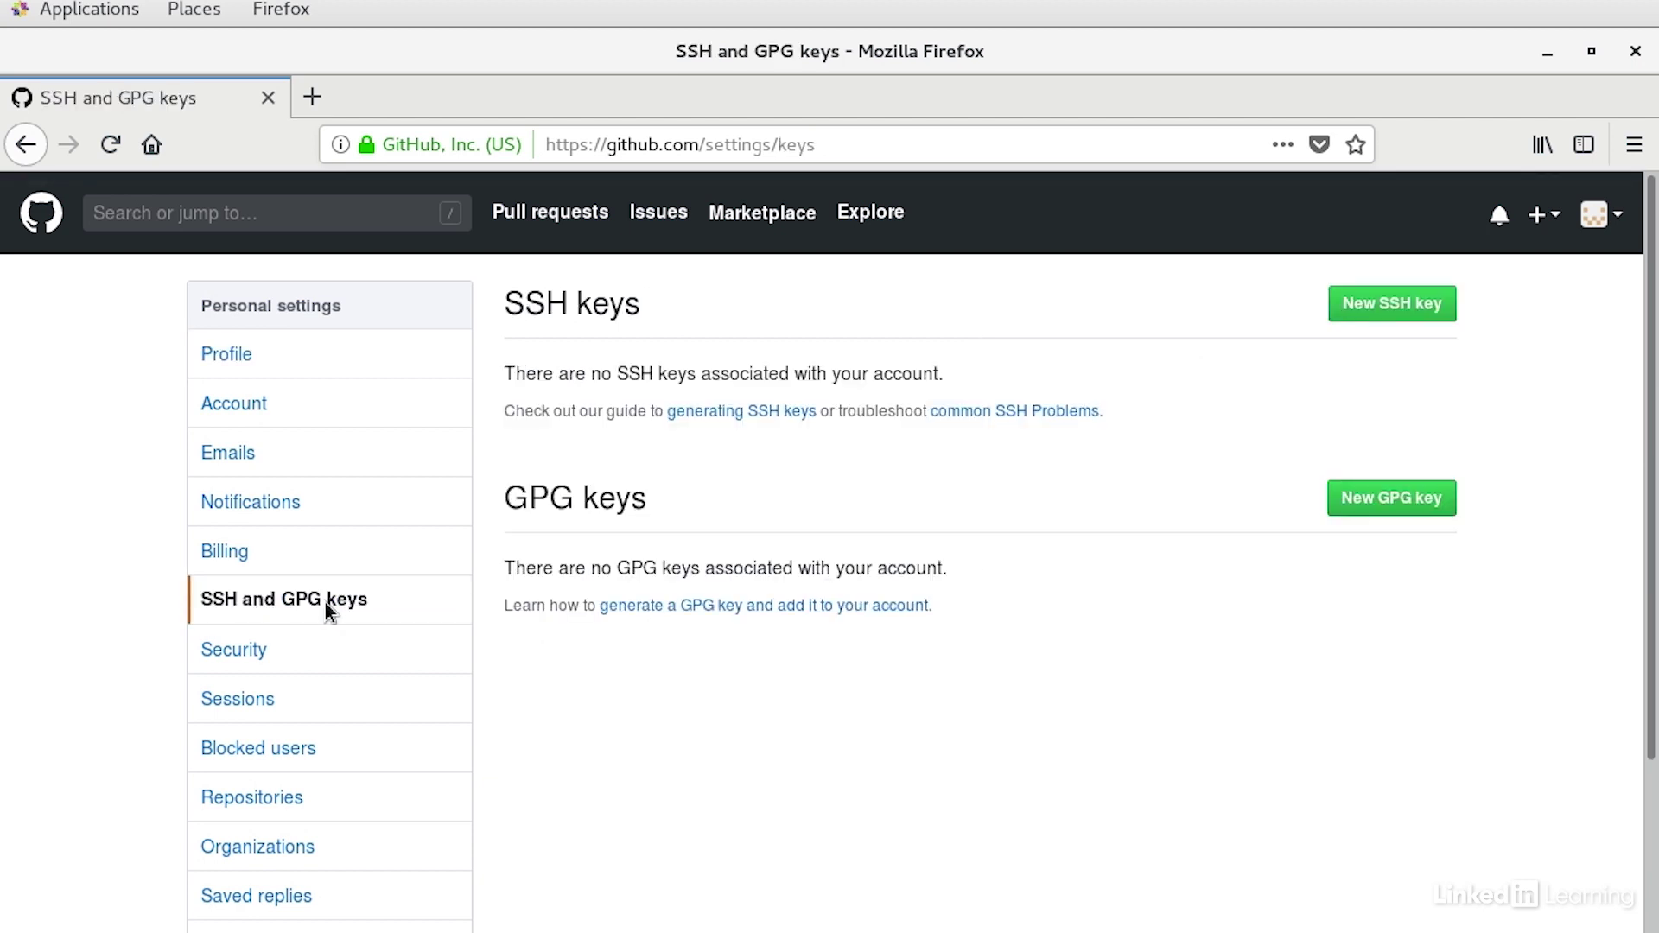
click(1386, 317)
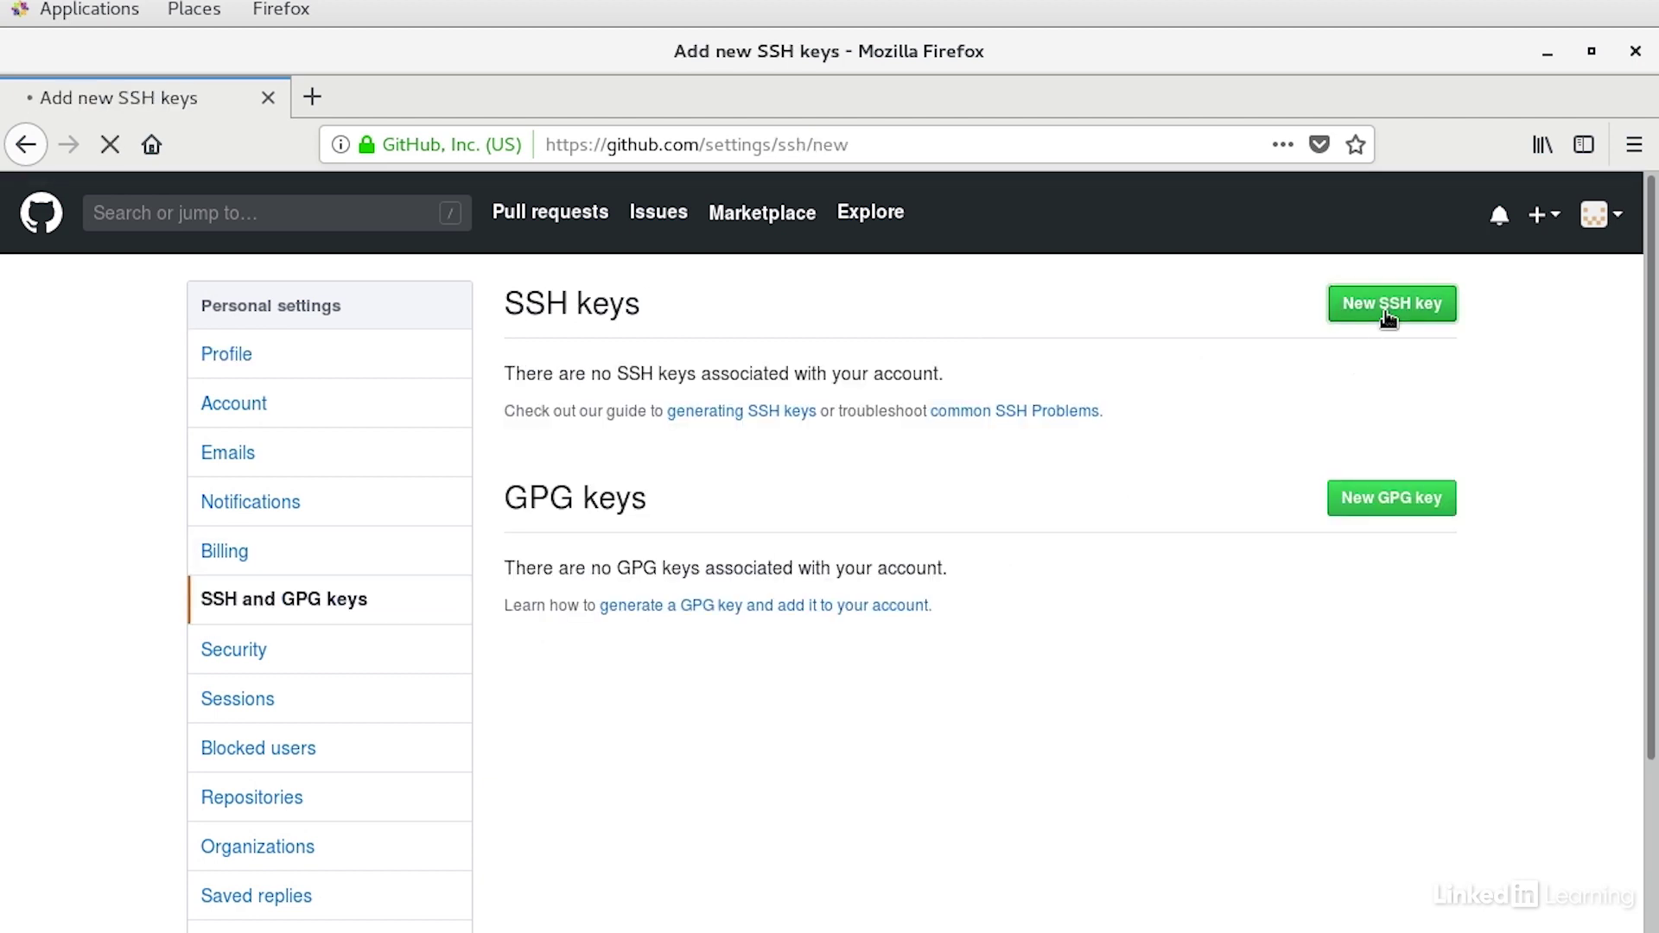
Step: Title the key rhhost1, paste the copied public key, and add it
click(780, 422)
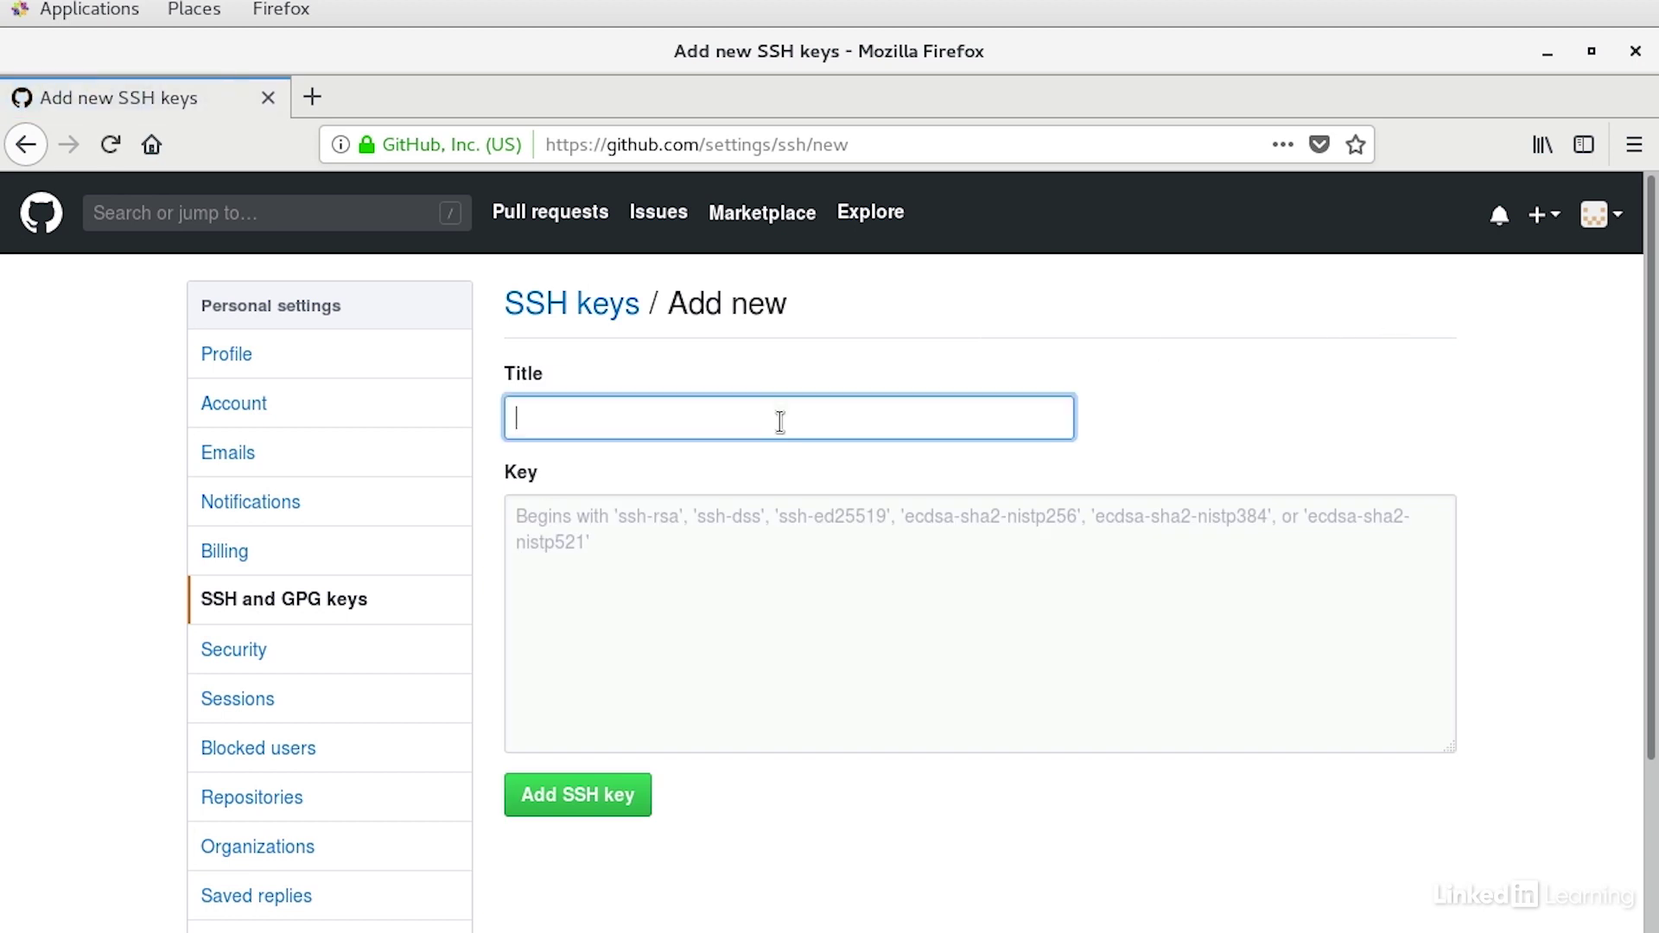
text(rhh)
text(ost1)
click(604, 529)
right_click(605, 529)
click(667, 656)
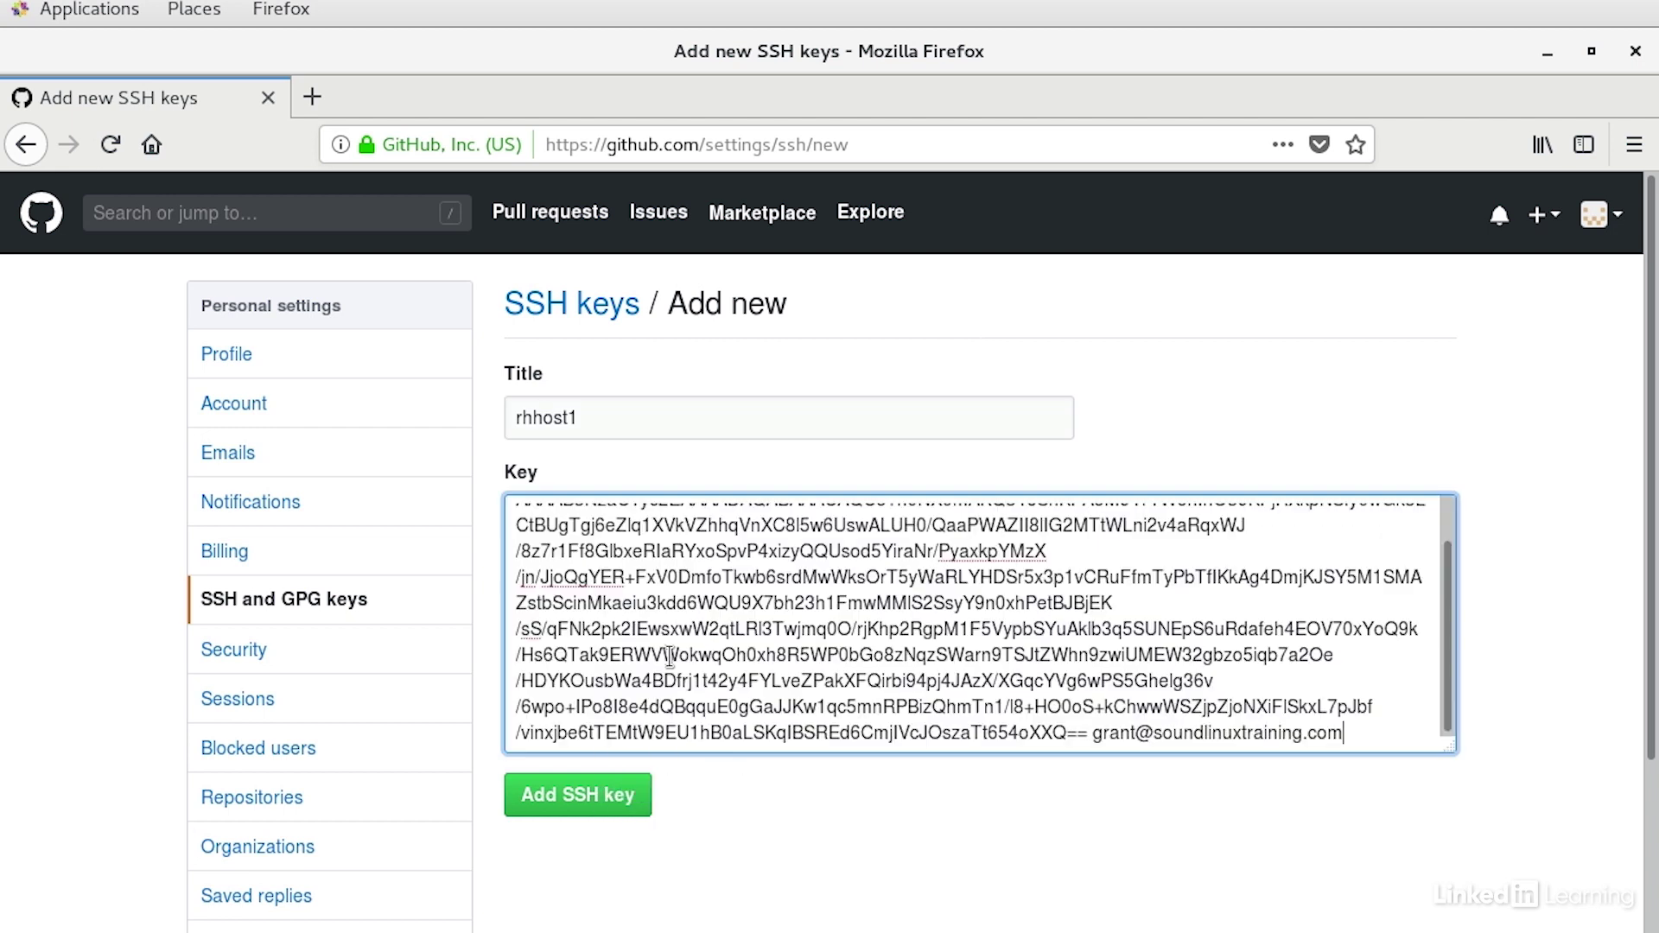
click(565, 804)
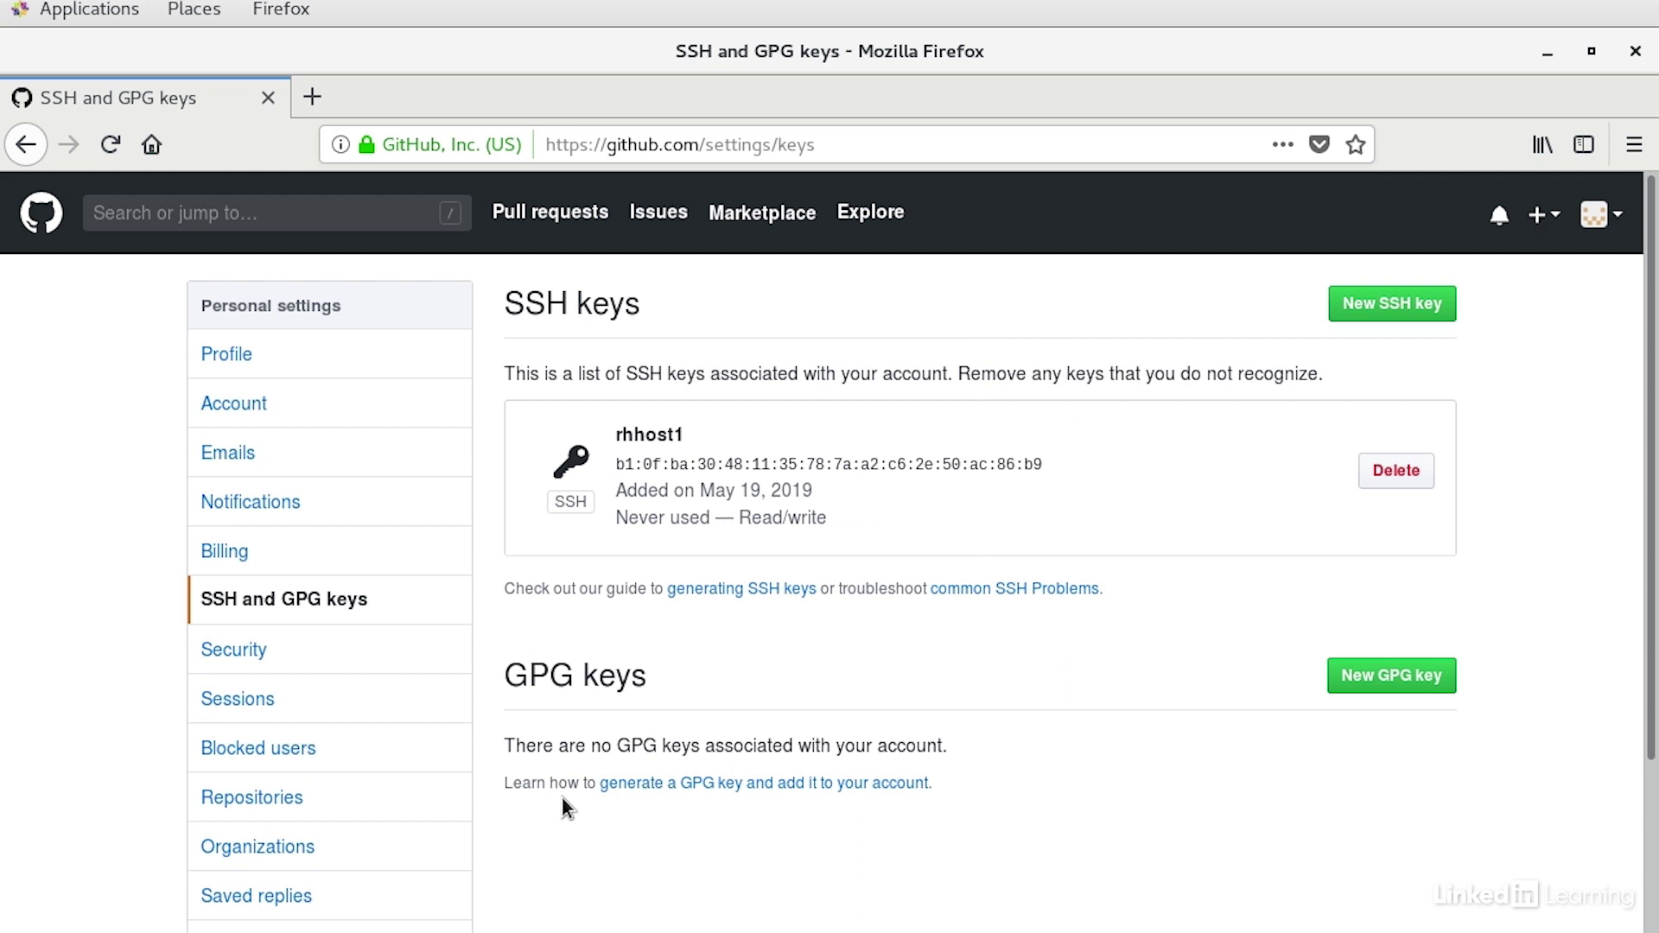
click(40, 213)
click(176, 423)
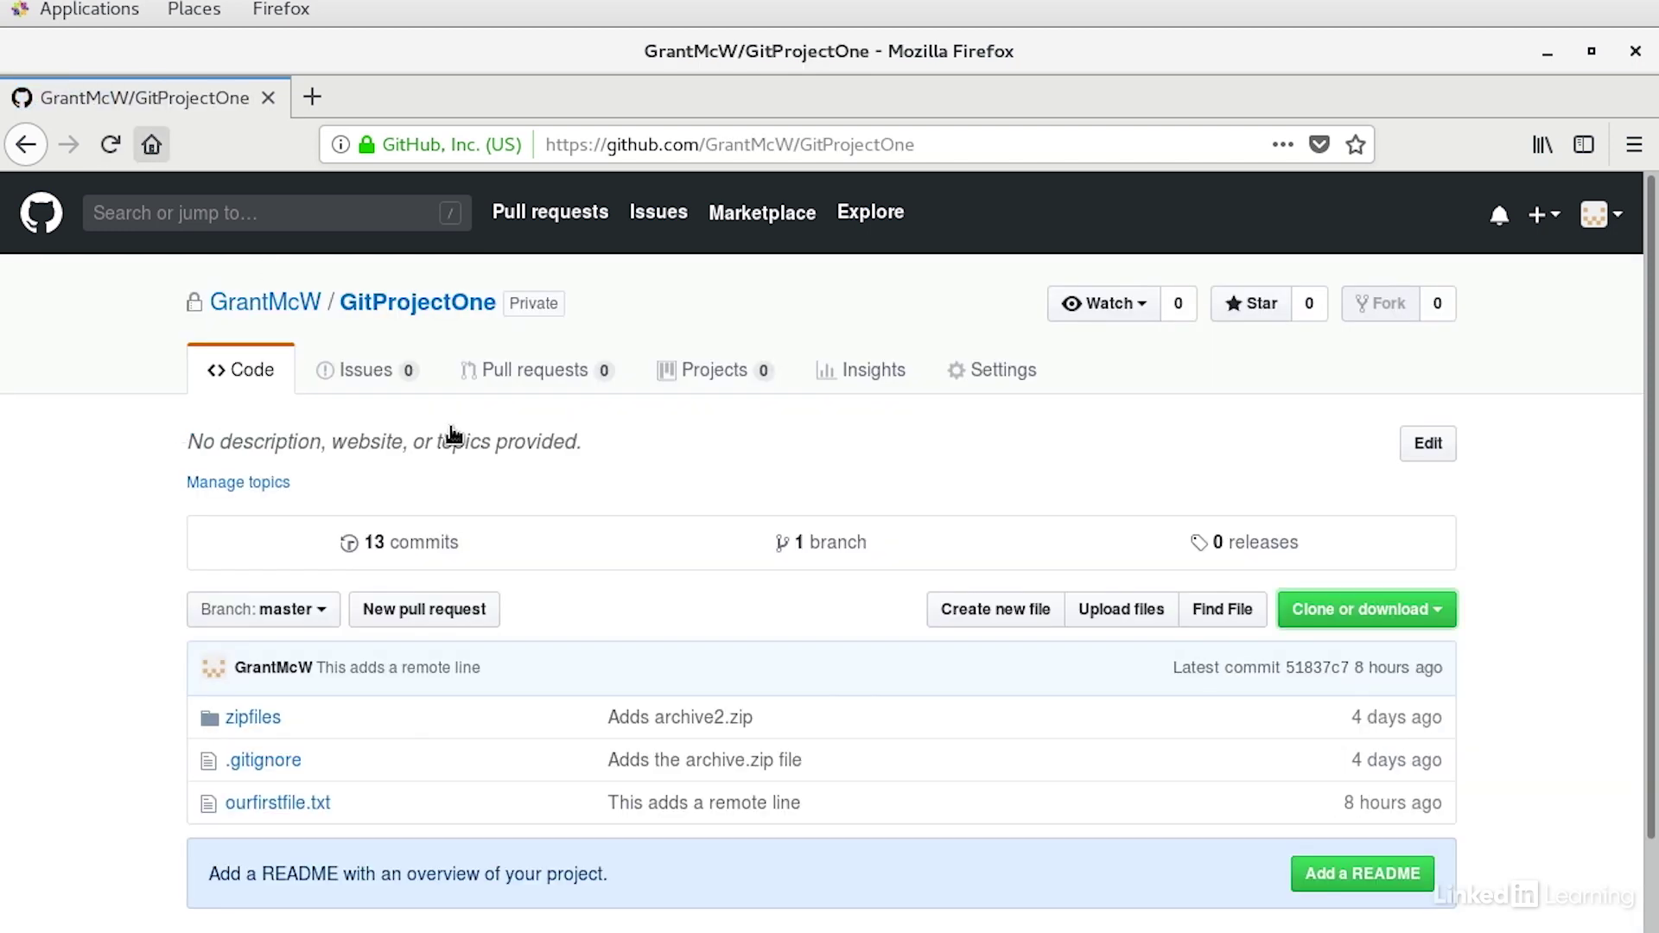
click(1437, 612)
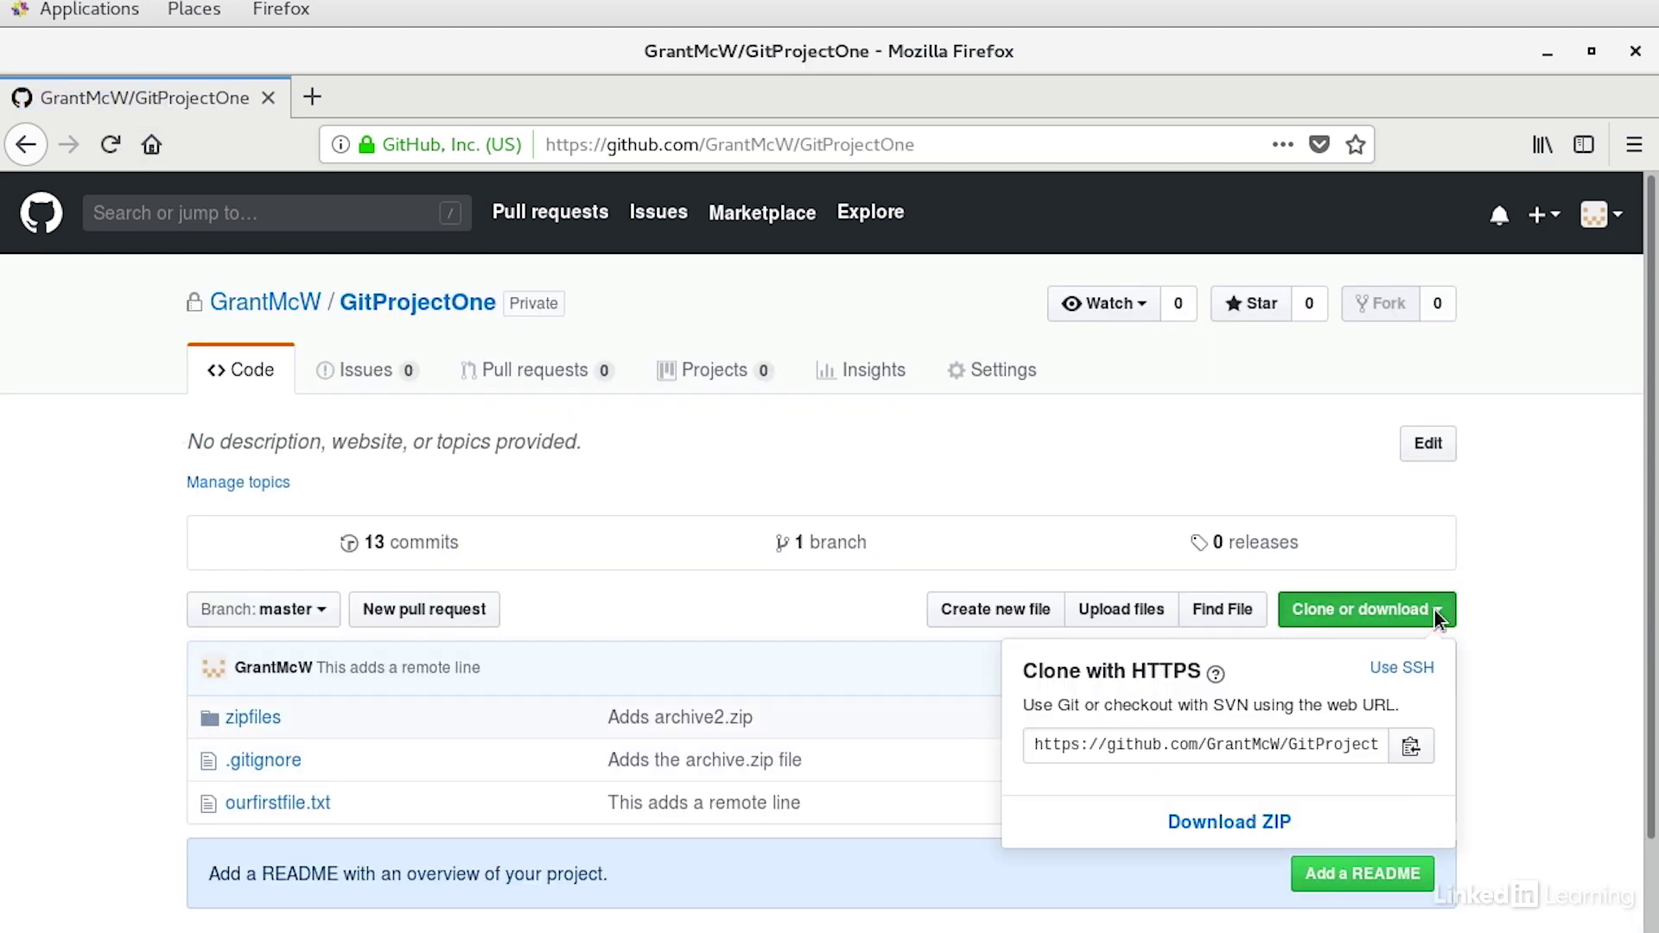
click(1400, 670)
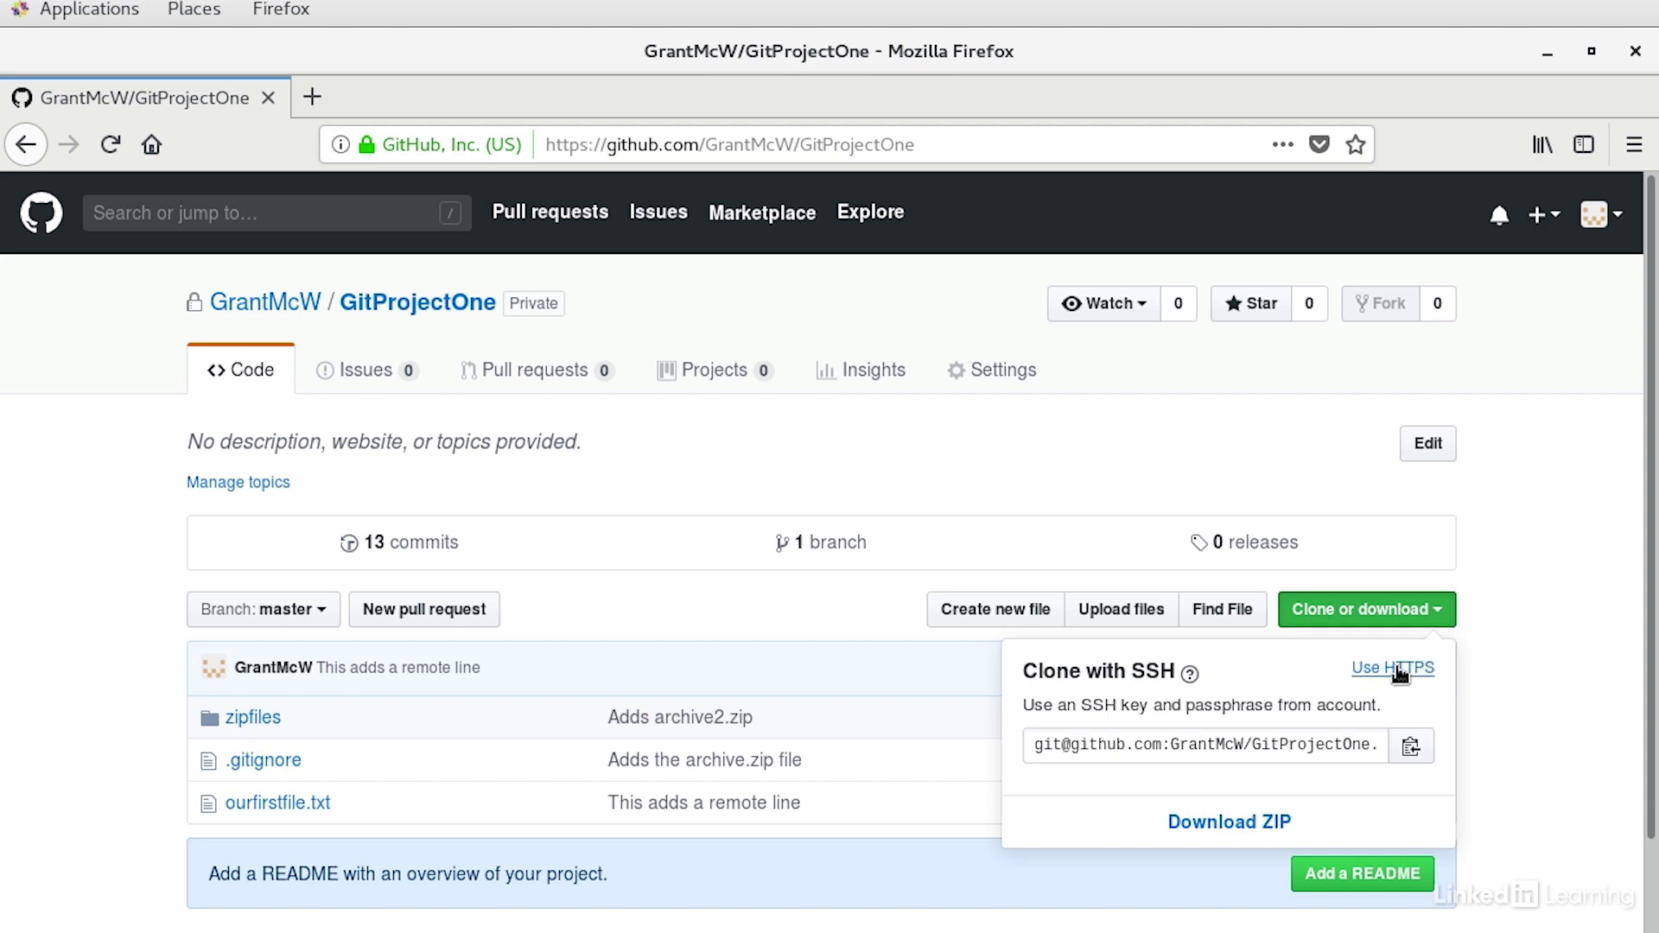
click(1229, 741)
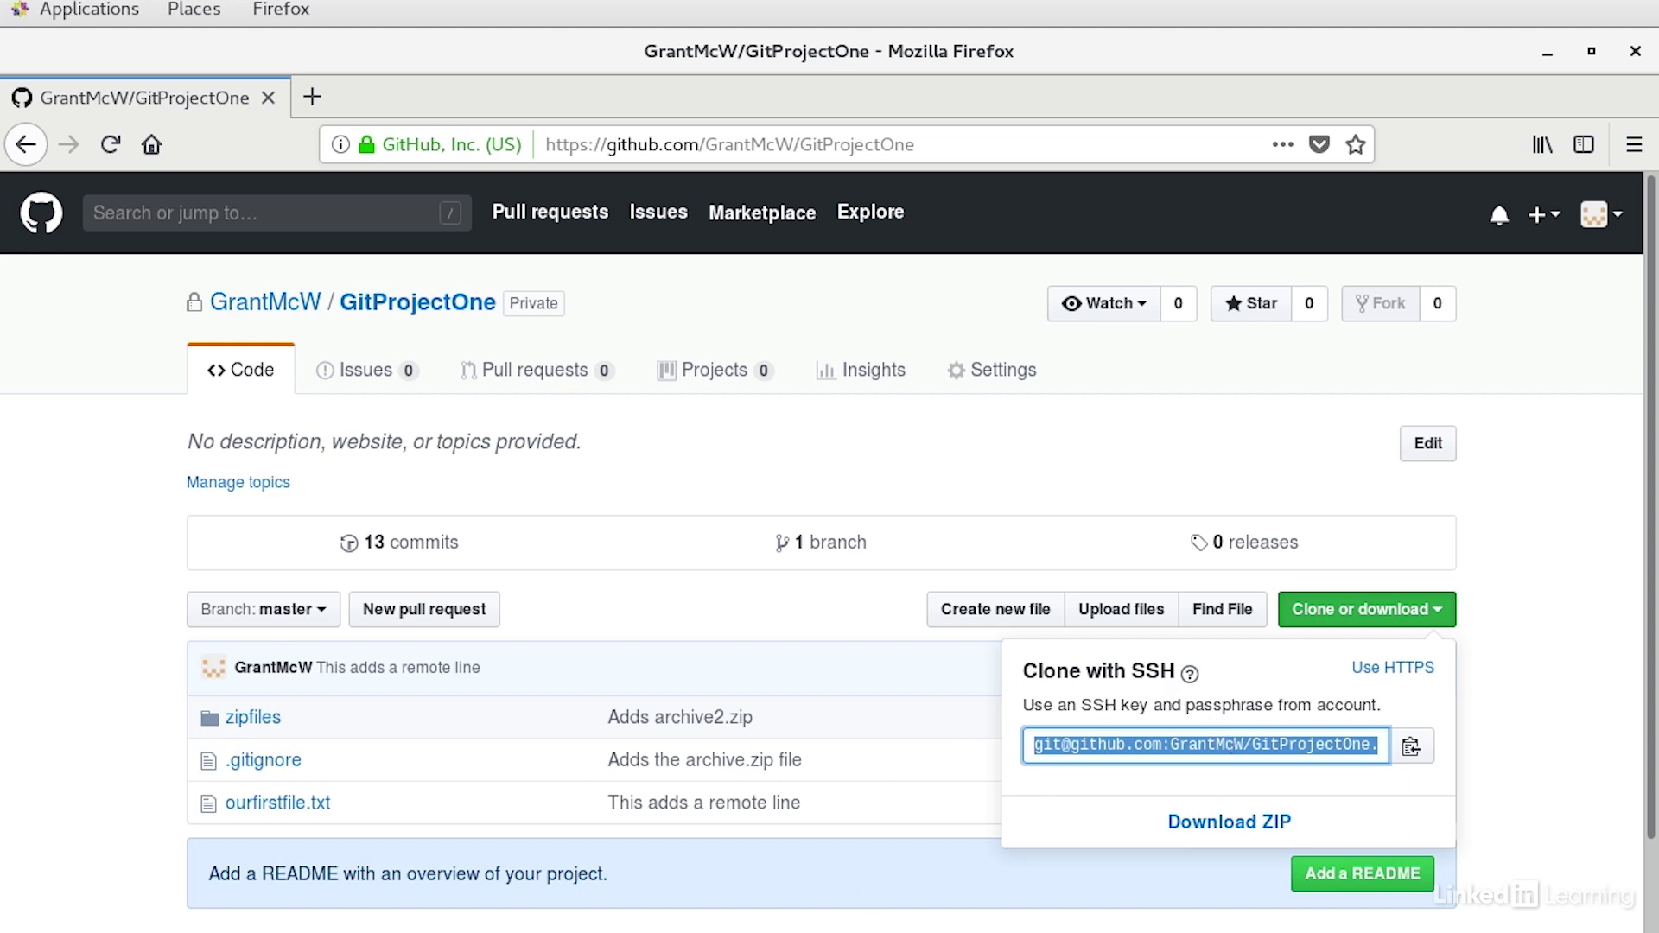
text(clear)
key(Return)
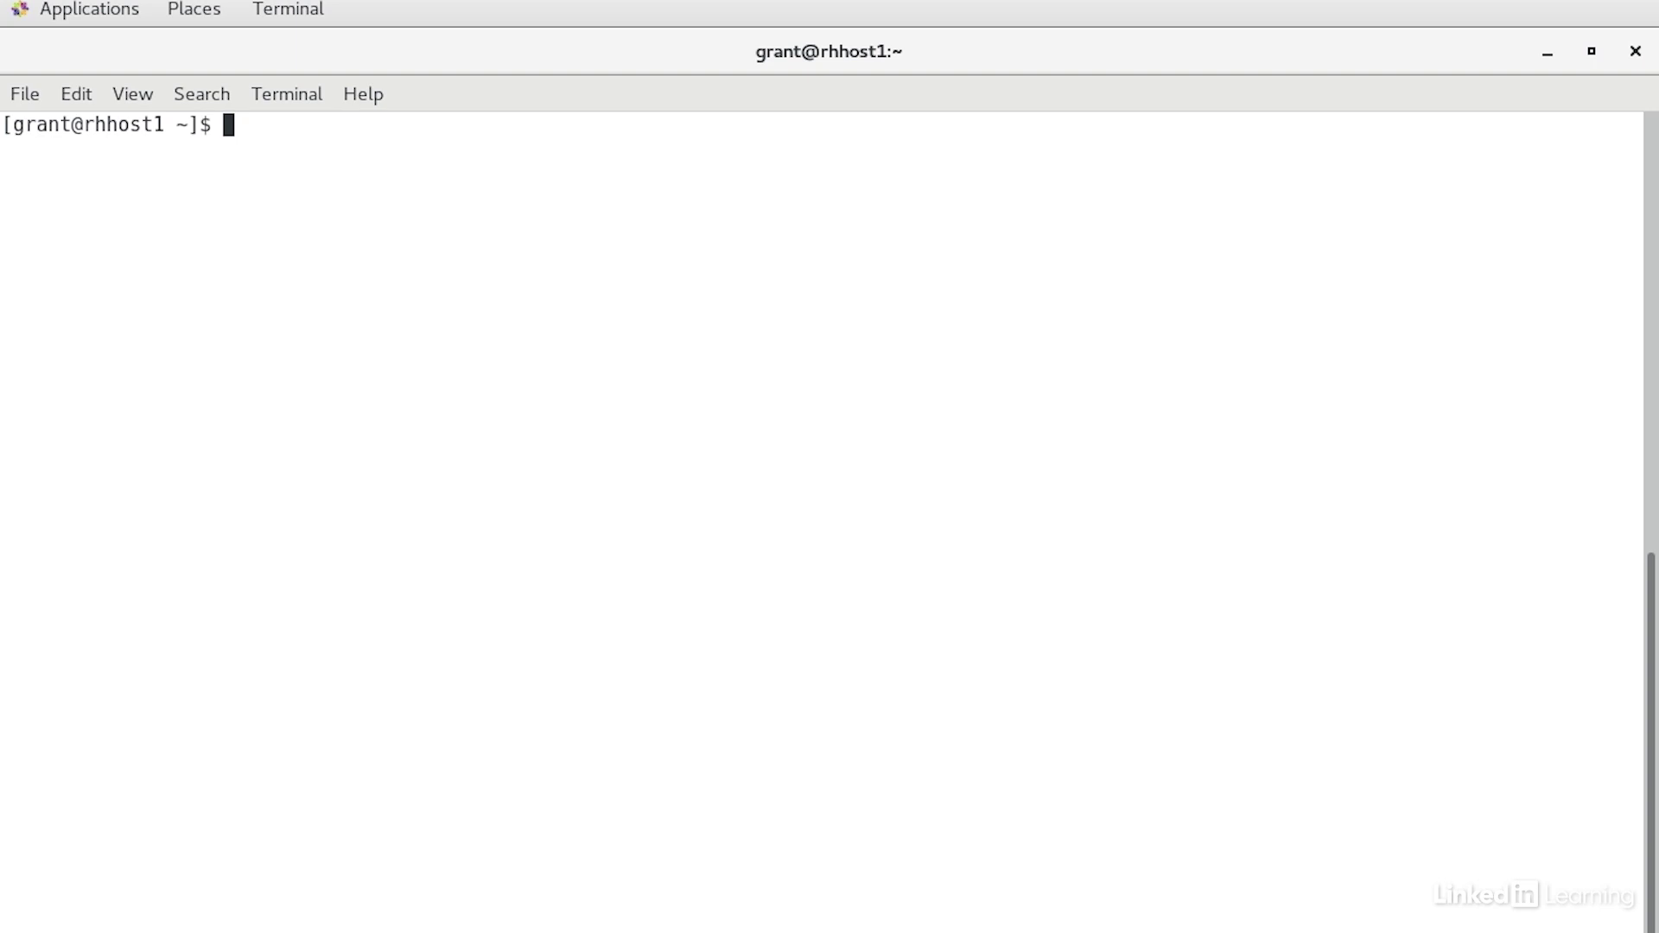
text(cd GitProjectOne/)
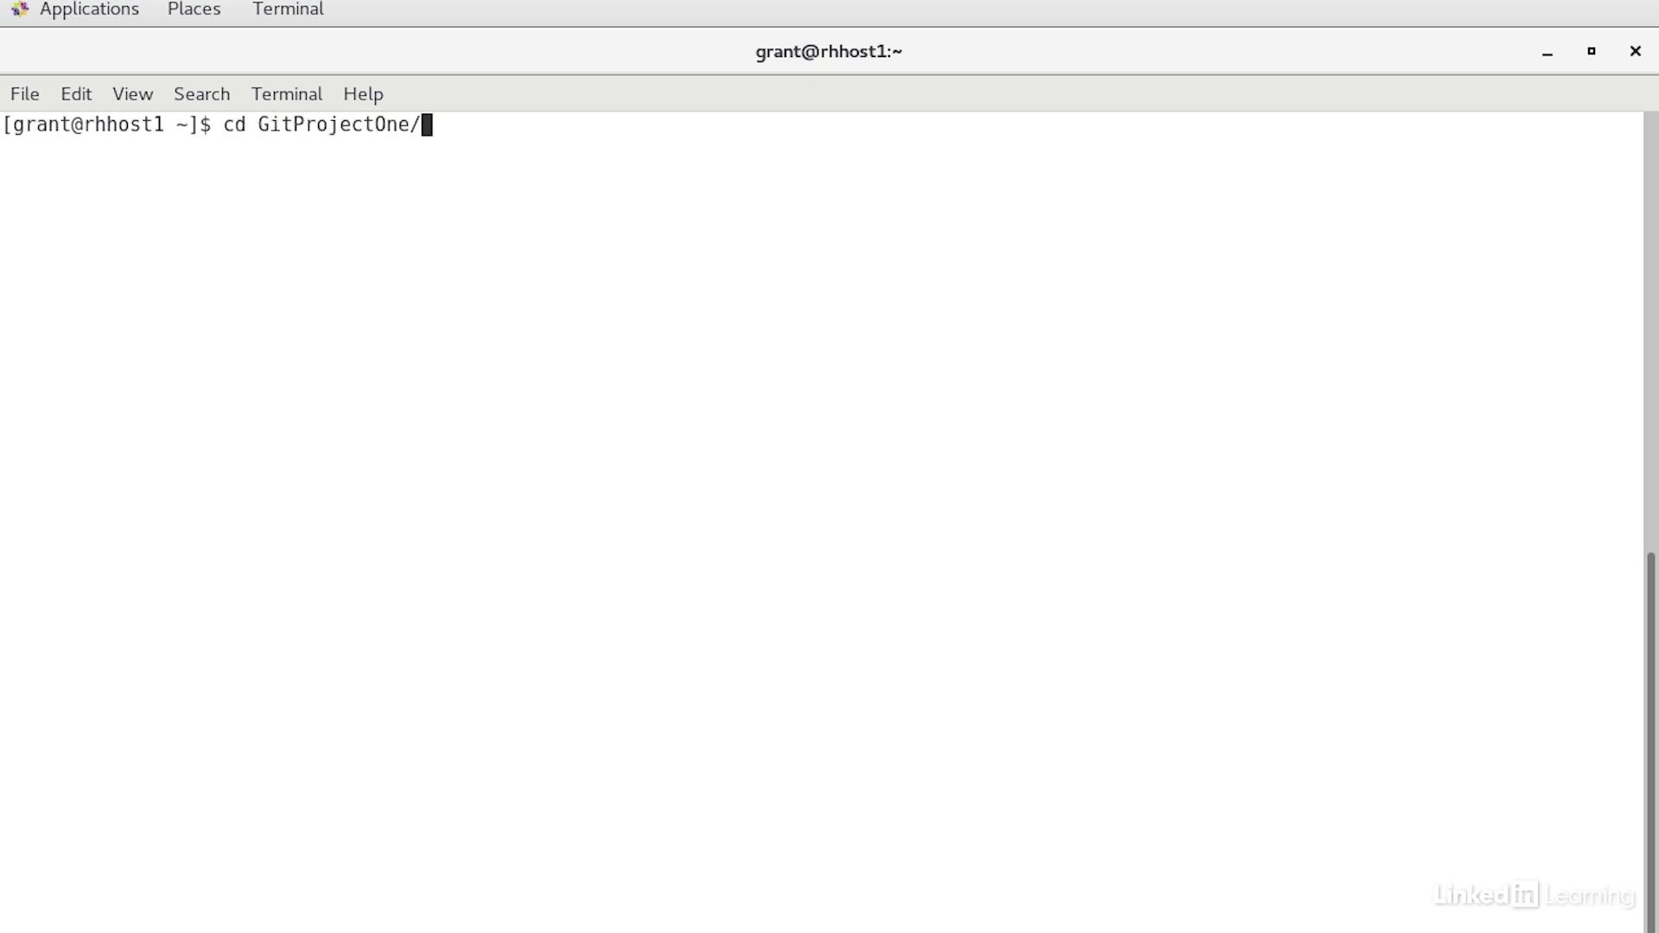
key(Return)
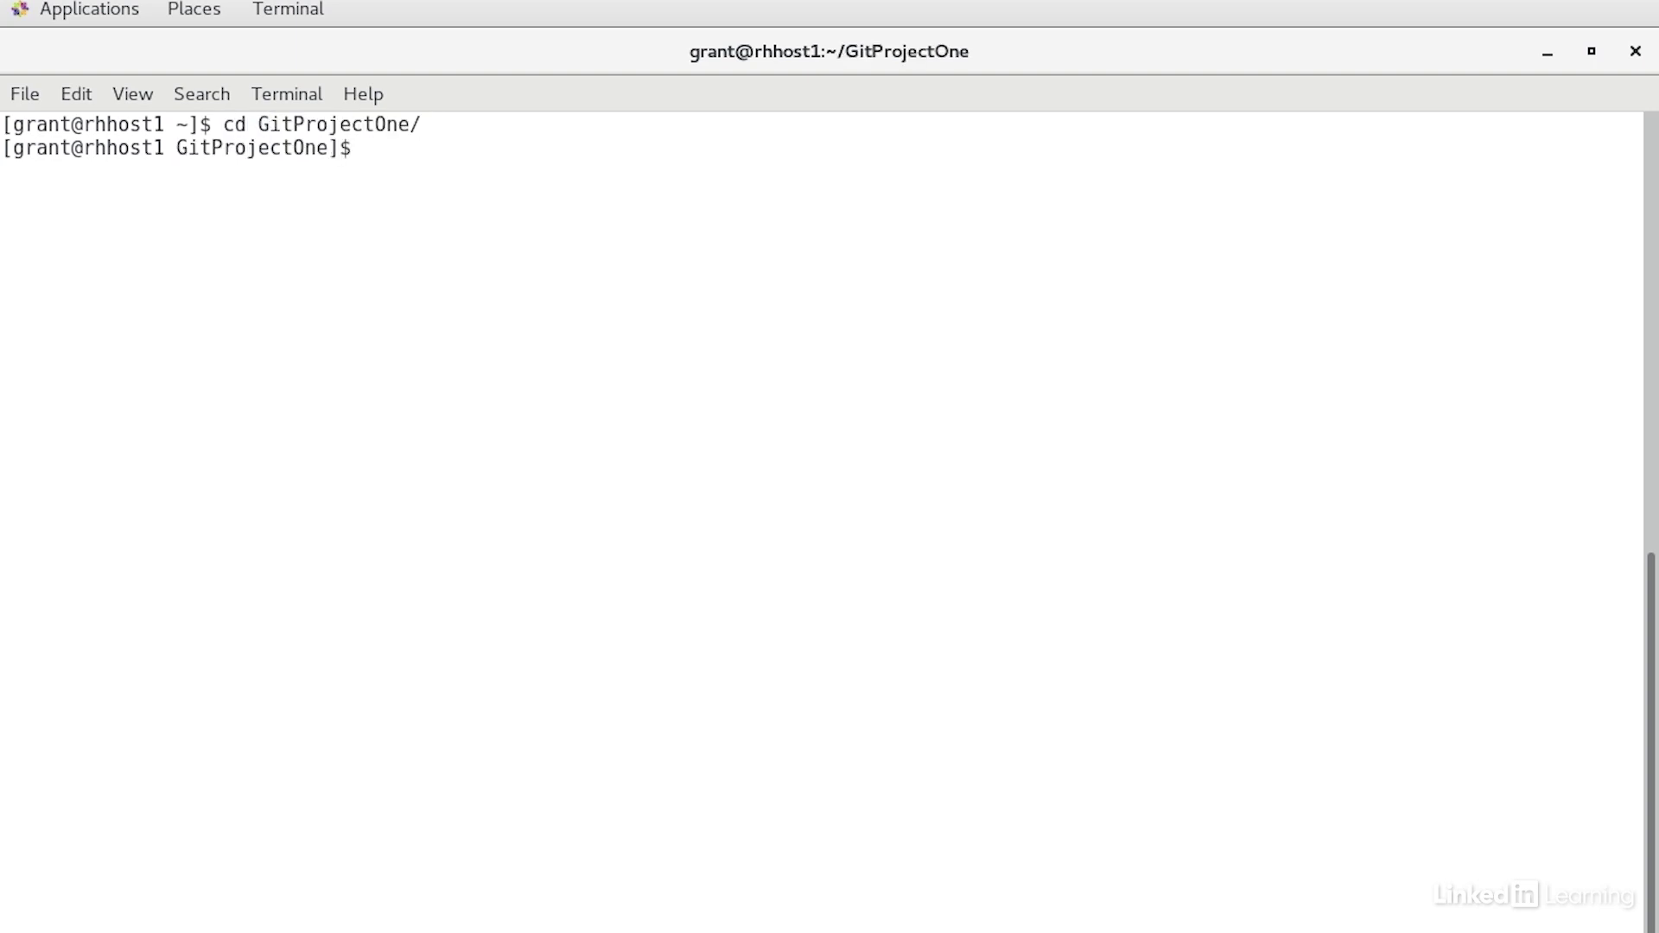
text(git r)
text(emote -v)
key(Return)
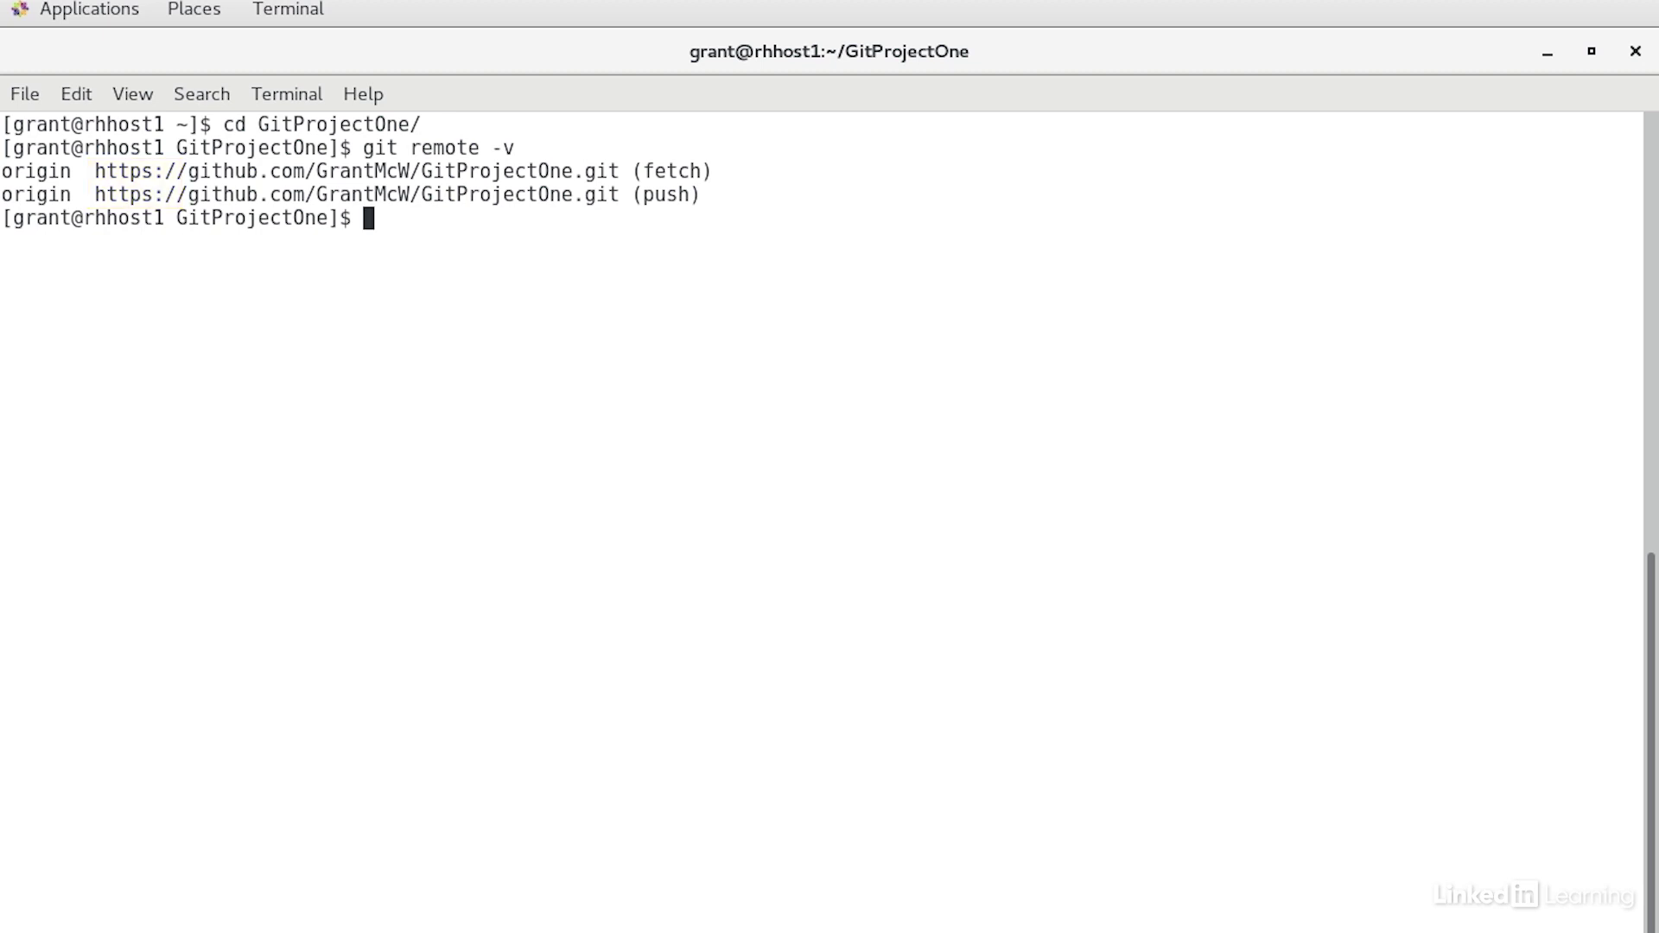
text(git remo)
text(te se)
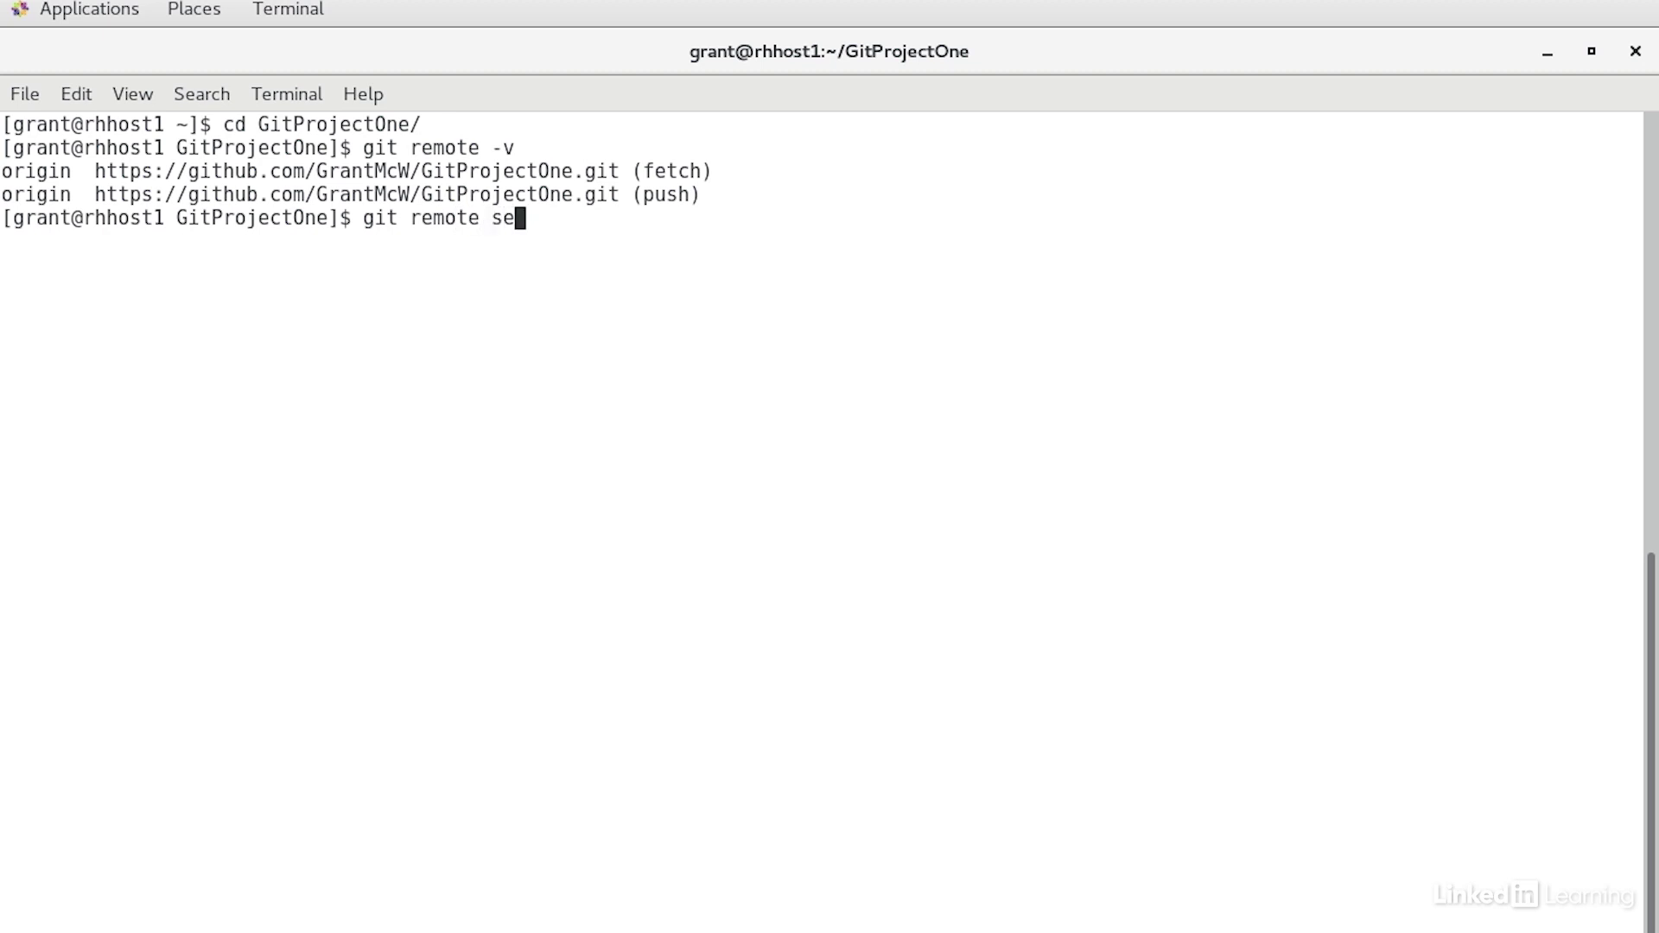
text(t-url ori)
text(gin )
text(git@github.com:GrantMcW/GitProjectOne.git)
key(Return)
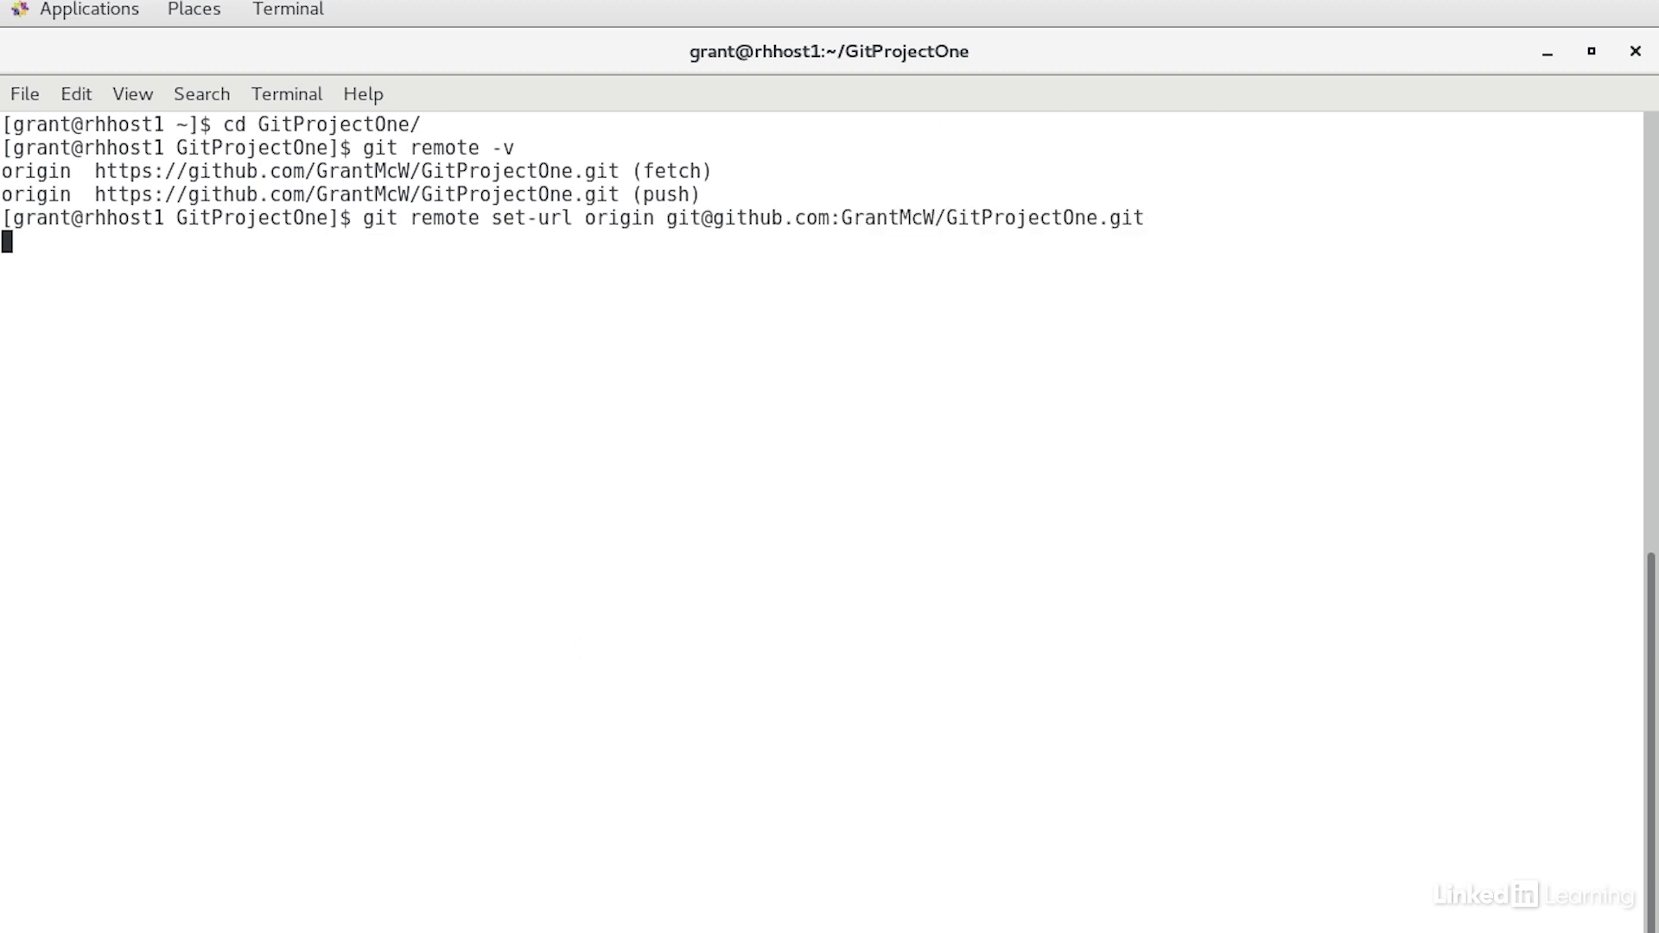
text(gi)
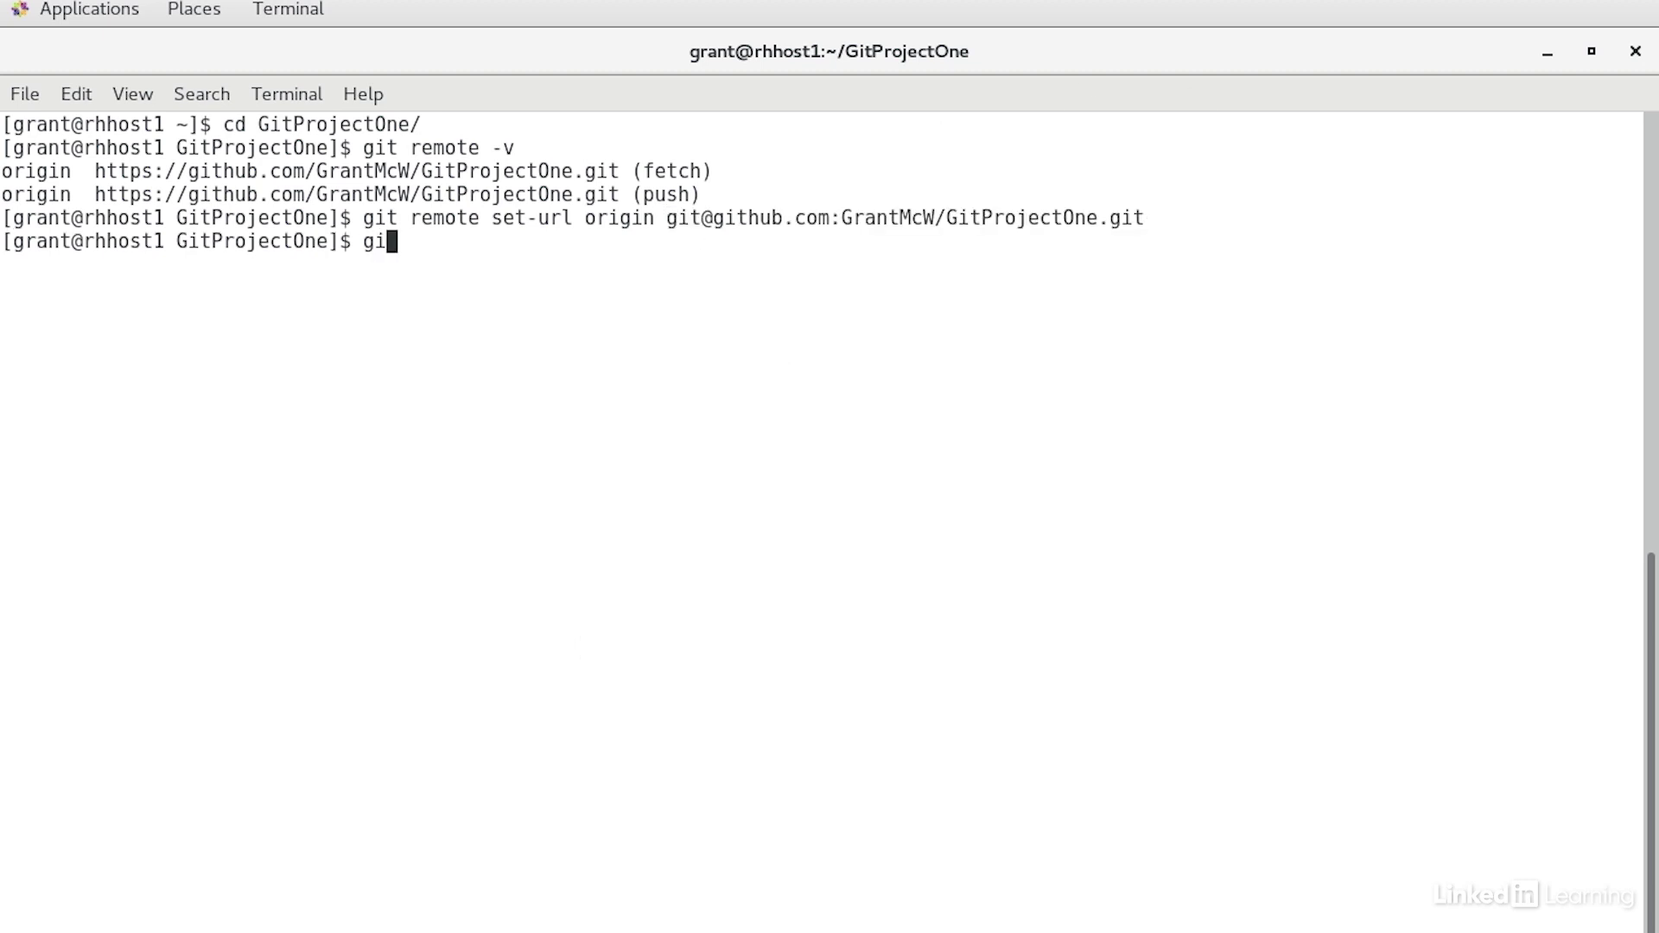
text(t remote -v)
key(Return)
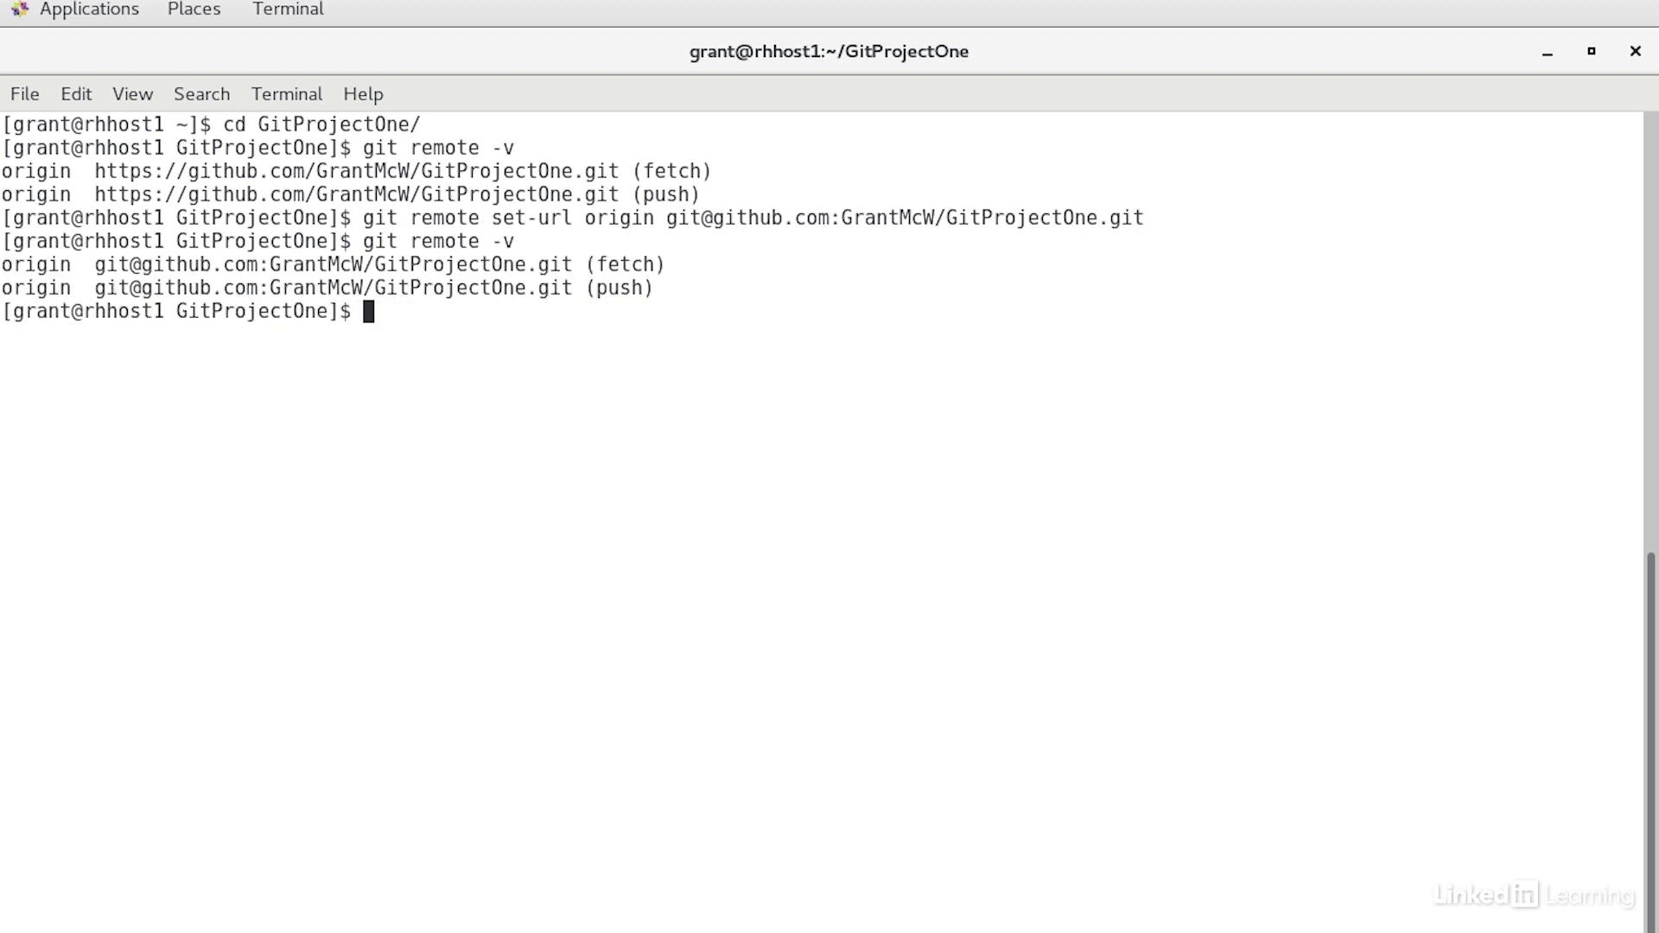